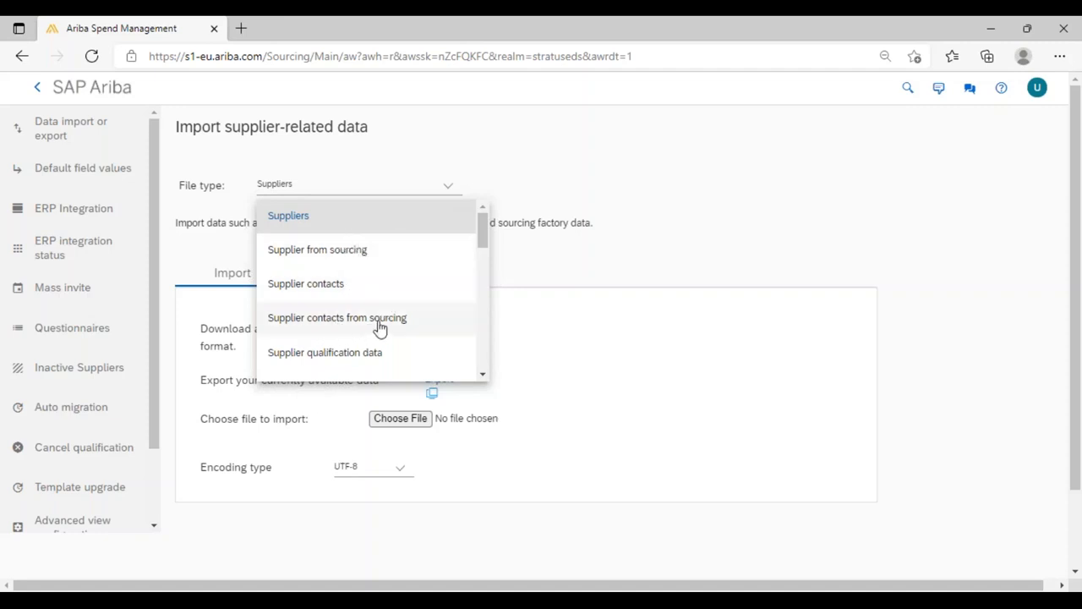
# - Look through the available import file types and choose Suppliers as the file type
pyautogui.scroll(-1, 379, 328)
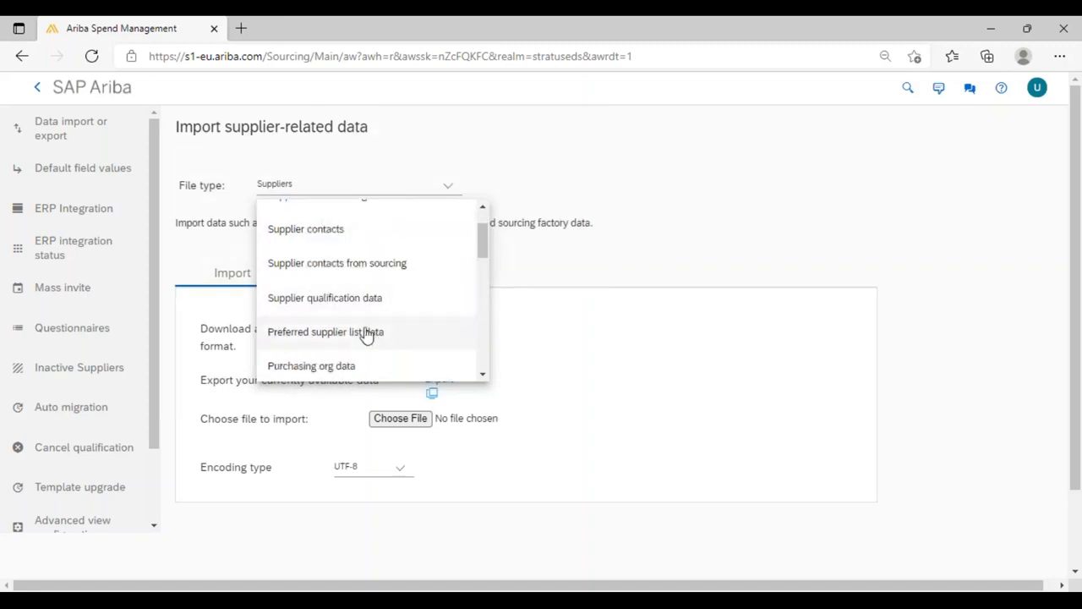
pyautogui.scroll(-1, 389, 337)
pyautogui.scroll(-4, 413, 340)
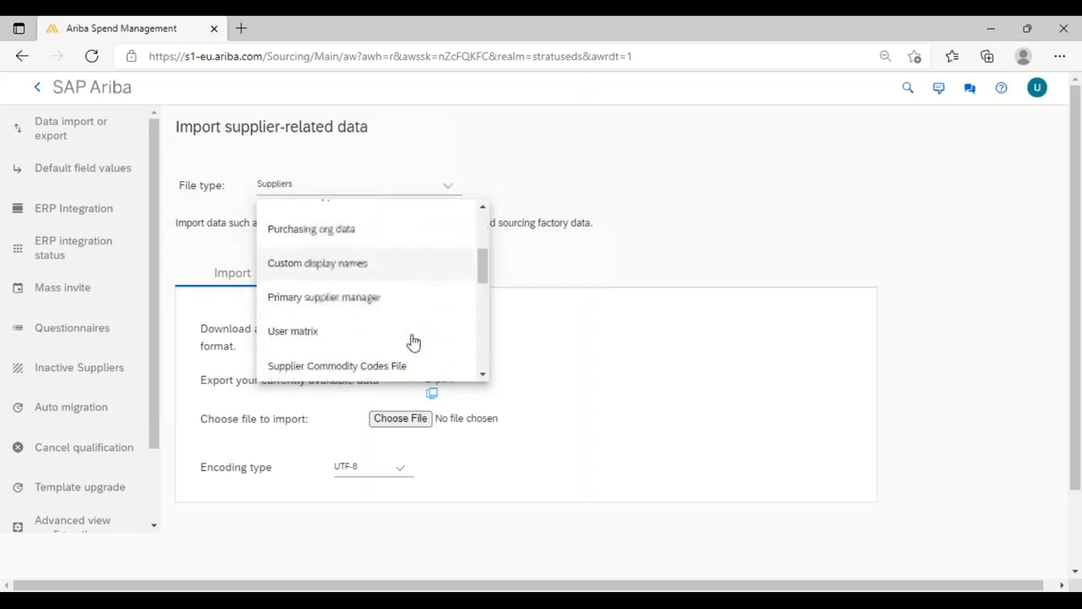
pyautogui.scroll(-5, 413, 341)
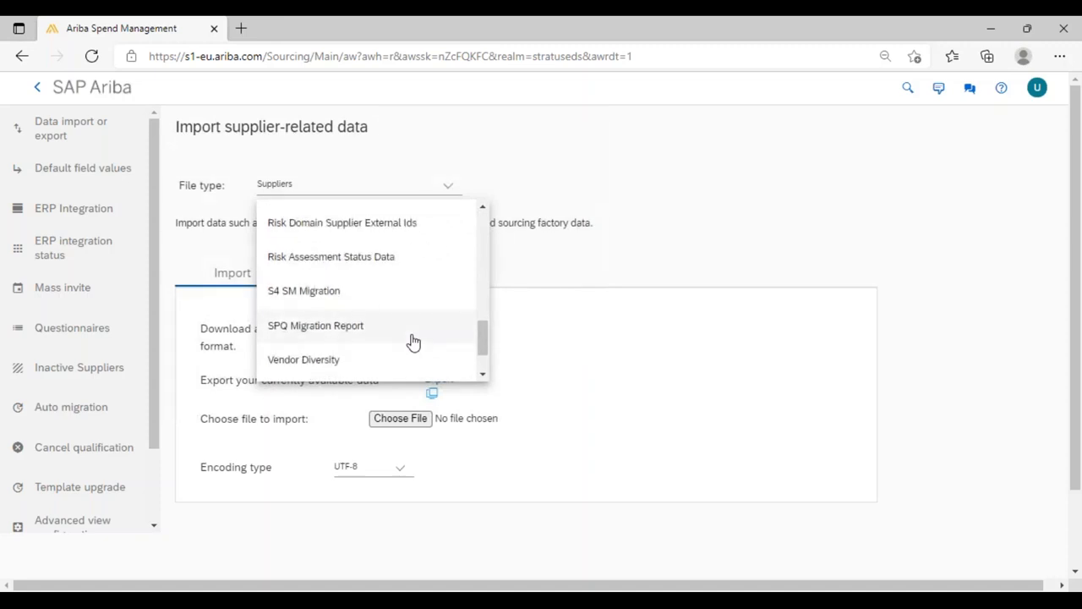
pyautogui.scroll(8, 413, 340)
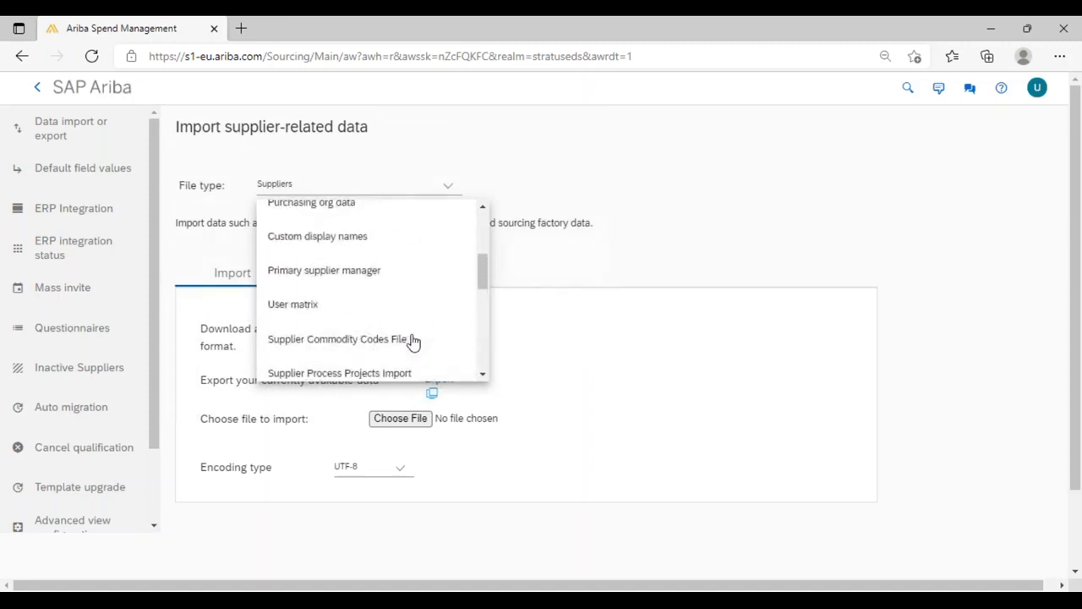
pyautogui.scroll(5, 413, 341)
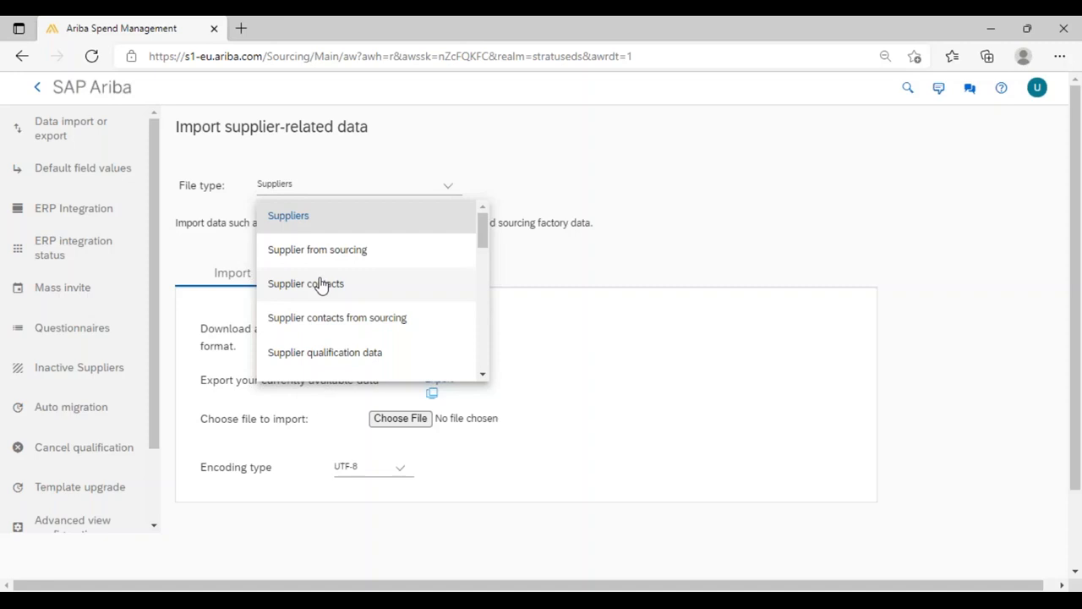
pyautogui.click(343, 222)
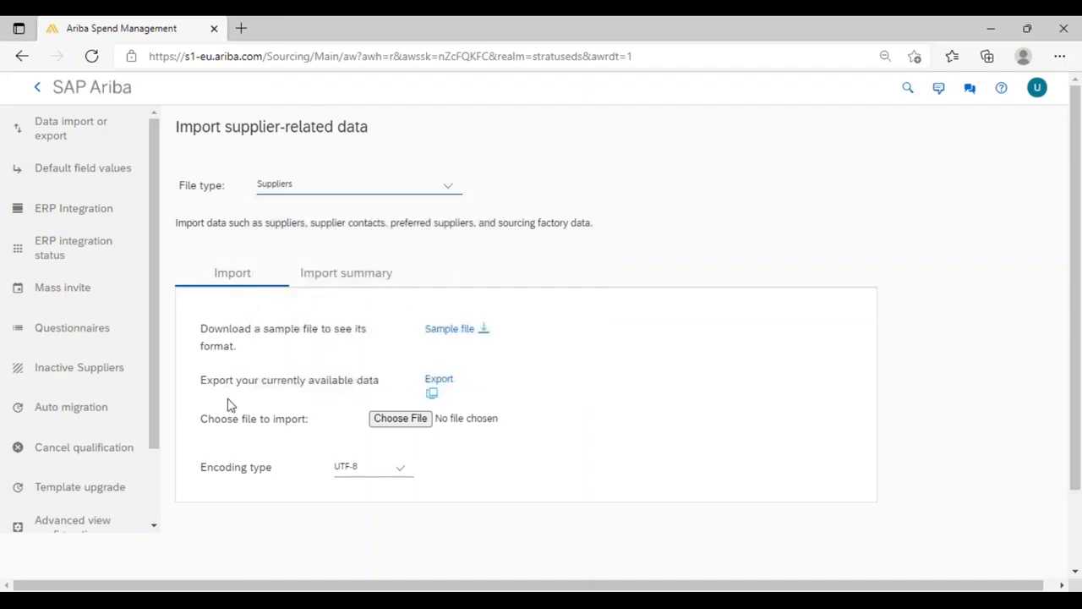
# - Download the sample file for supplier import and open SupplierSample.csv in Excel
pyautogui.moveTo(202, 334); pyautogui.dragTo(252, 350)
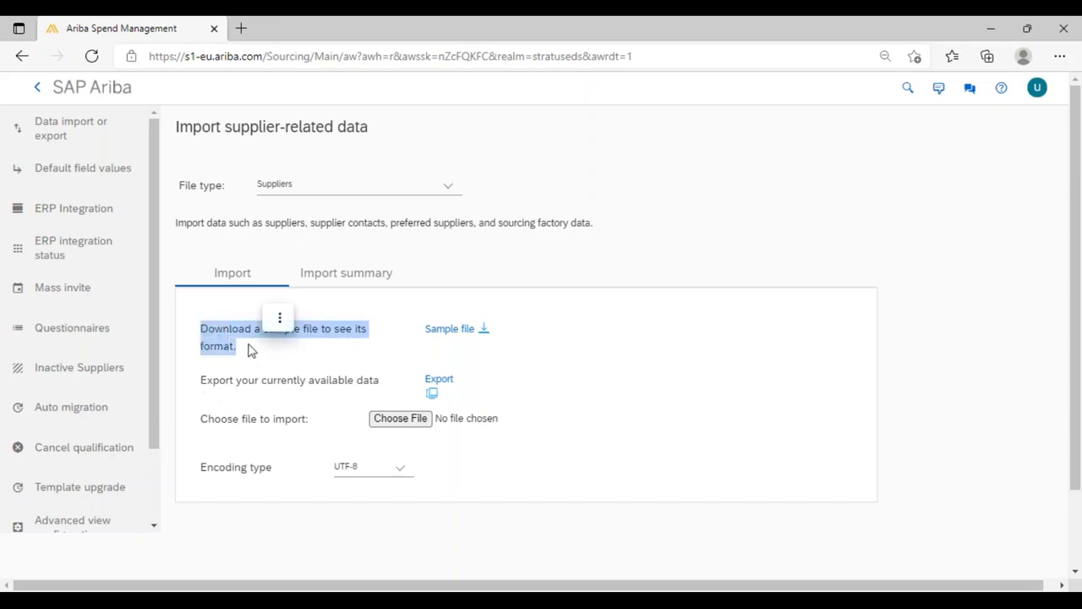
pyautogui.click(445, 333)
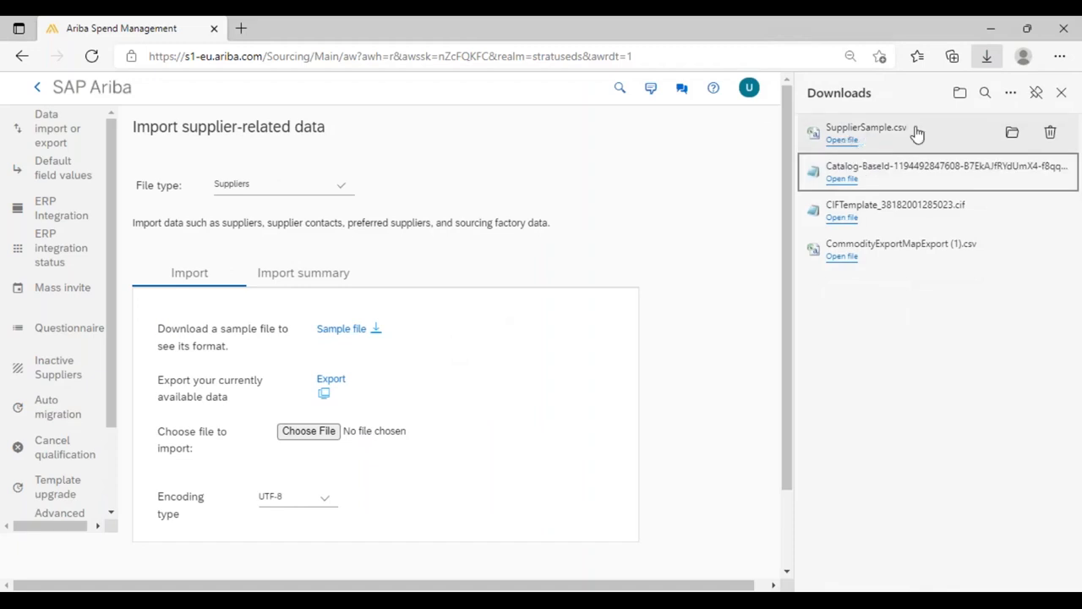
pyautogui.click(840, 141)
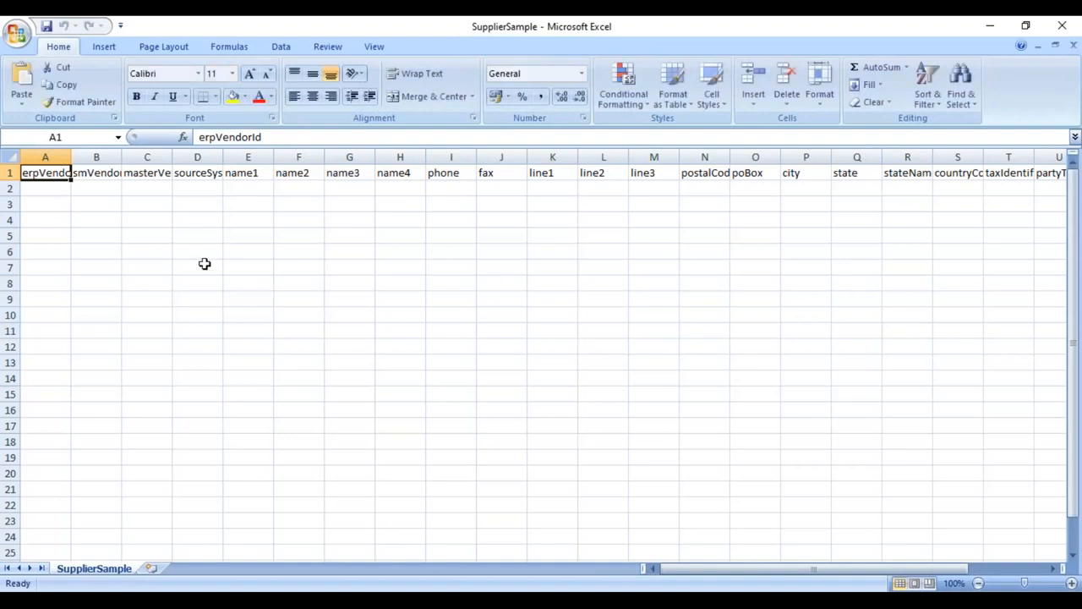
# - Auto-fit all column widths in the SupplierSample sheet and select the blank cells A2:S4 beneath the headers
pyautogui.click(11, 158)
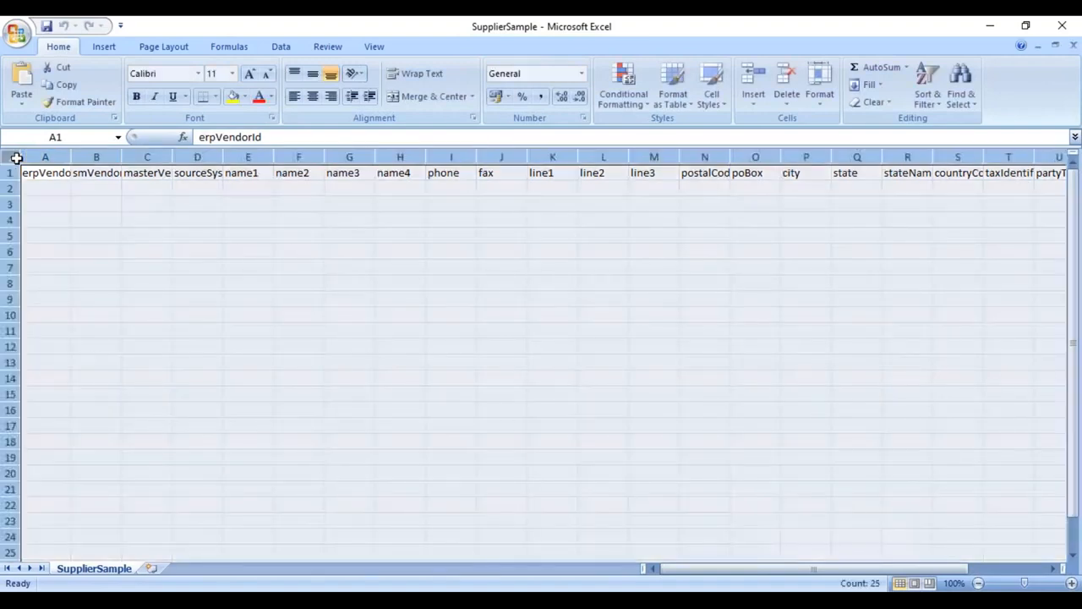
pyautogui.doubleClick(70, 161)
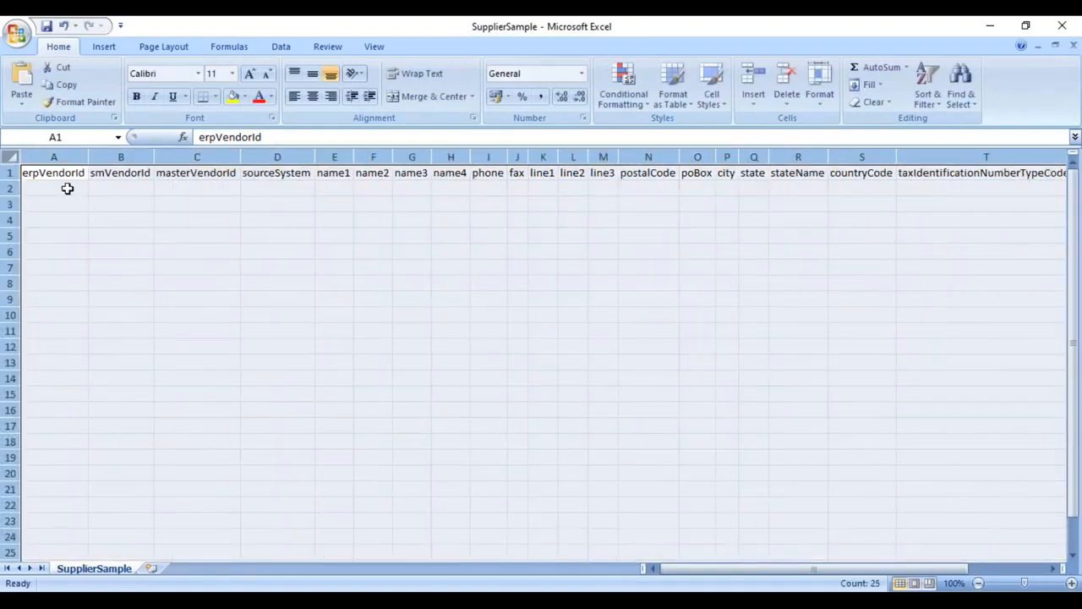
pyautogui.moveTo(68, 187); pyautogui.dragTo(862, 222)
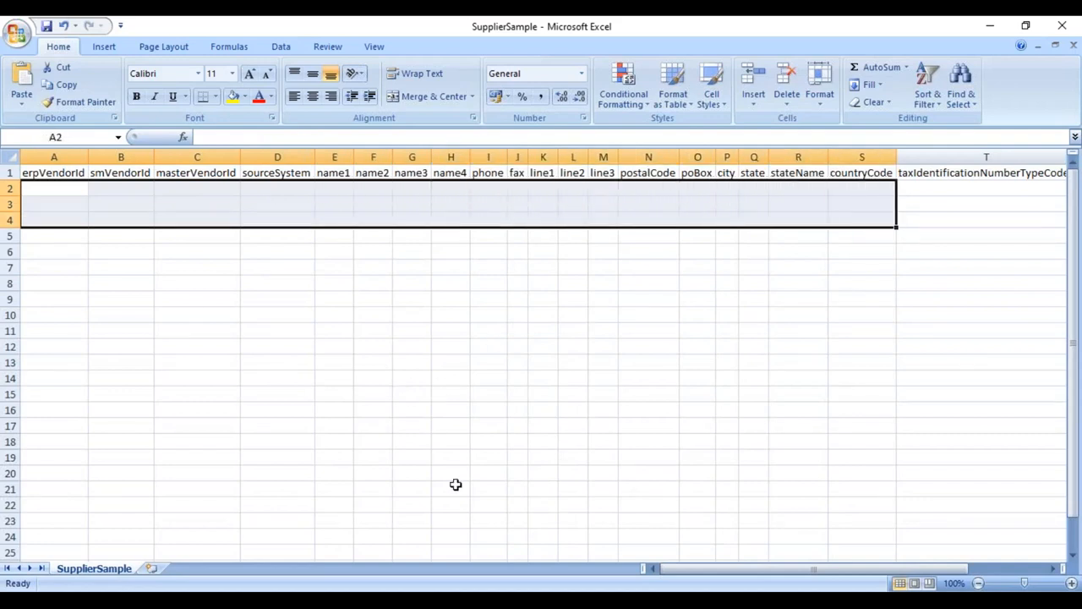
# - Switch back to SAP Ariba in the browser, export the currently available supplier data, and open SuppliersExport.csv
pyautogui.click(522, 600)
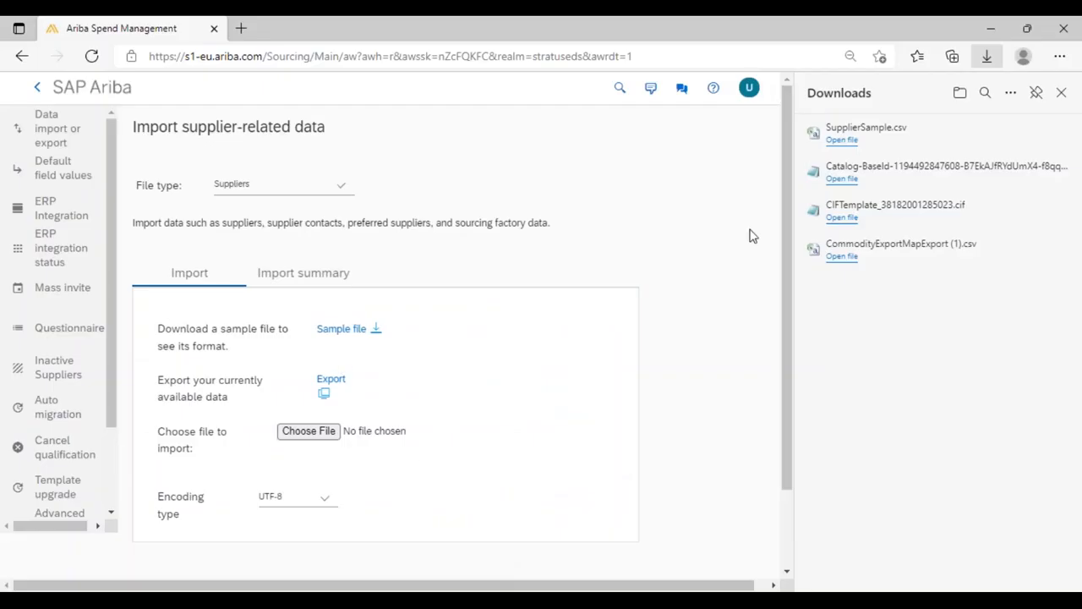
pyautogui.click(1060, 95)
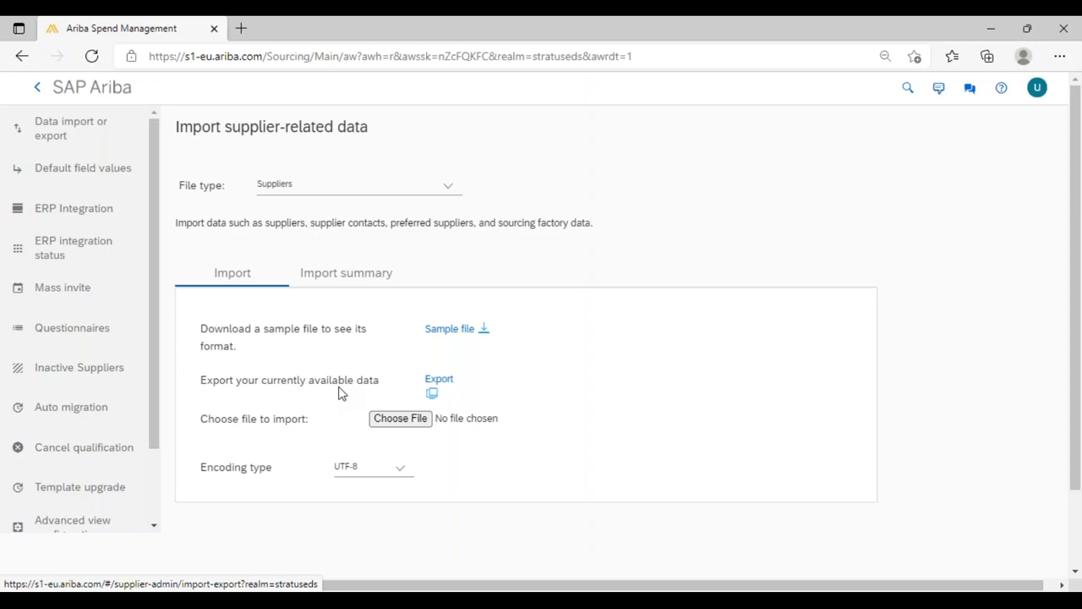
pyautogui.click(437, 382)
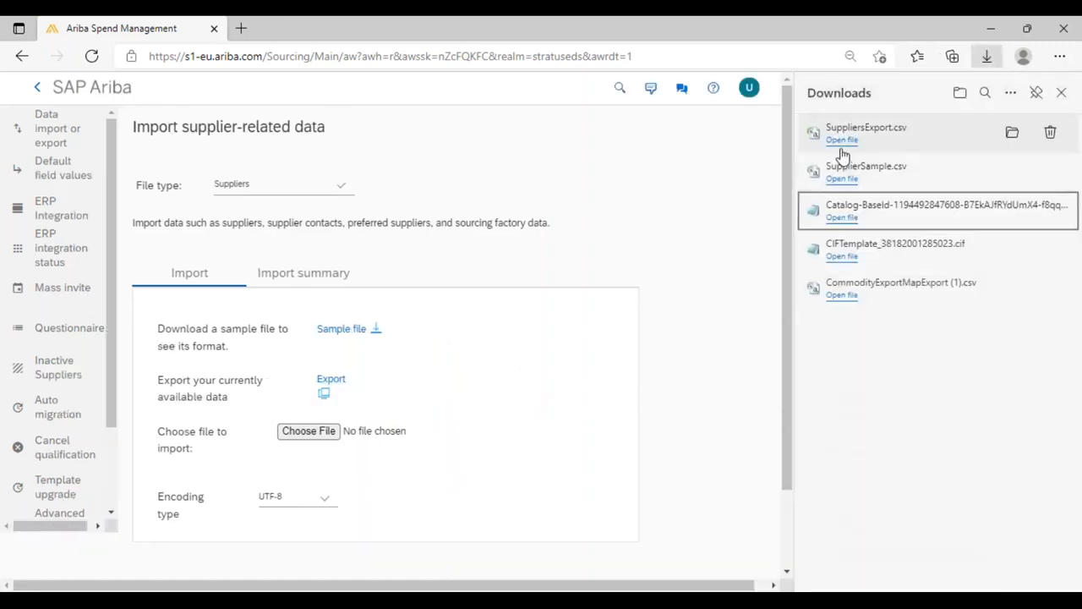
pyautogui.click(841, 143)
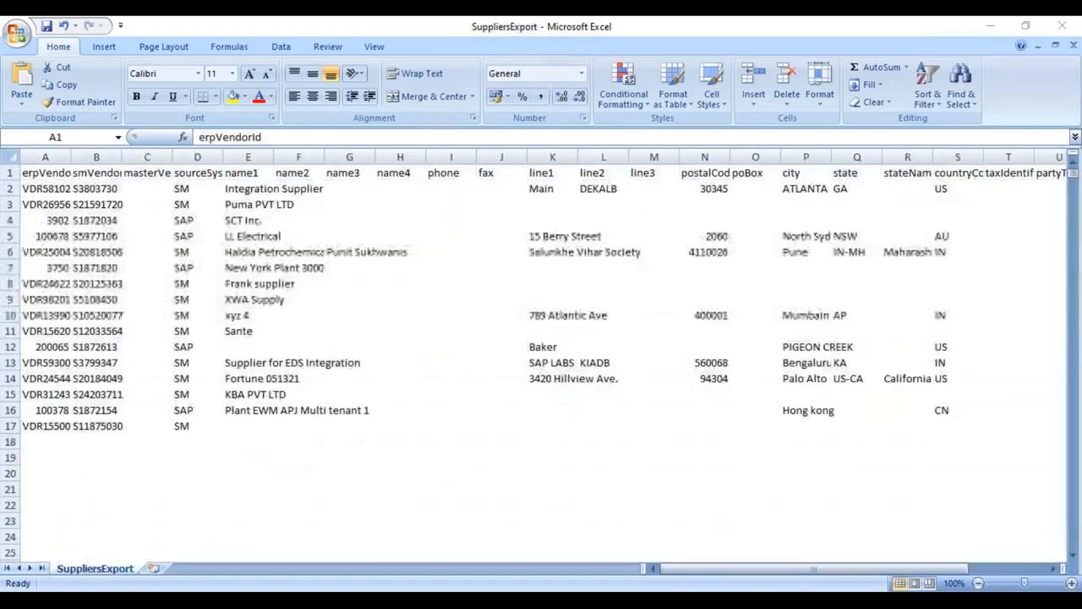
# - Auto-fit the width of all columns in the SuppliersExport sheet
pyautogui.click(11, 158)
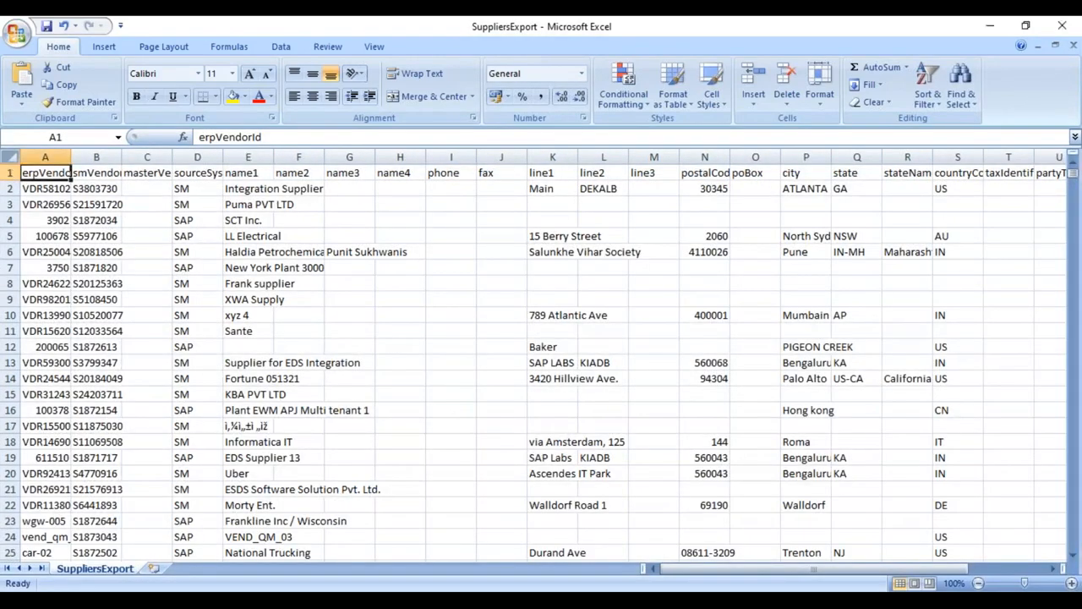
pyautogui.doubleClick(69, 159)
pyautogui.click(93, 249)
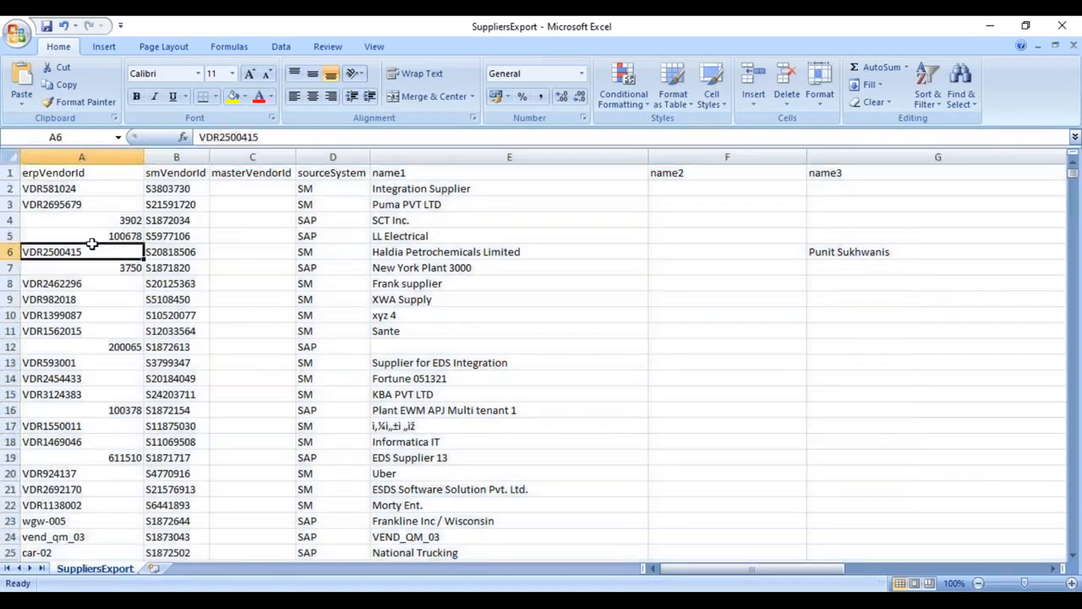
# - Examine the exported supplier fields one by one from erpVendorId to s4OrgSystemId, including the s4OrgSystemId values
pyautogui.click(82, 172)
pyautogui.press('Right')
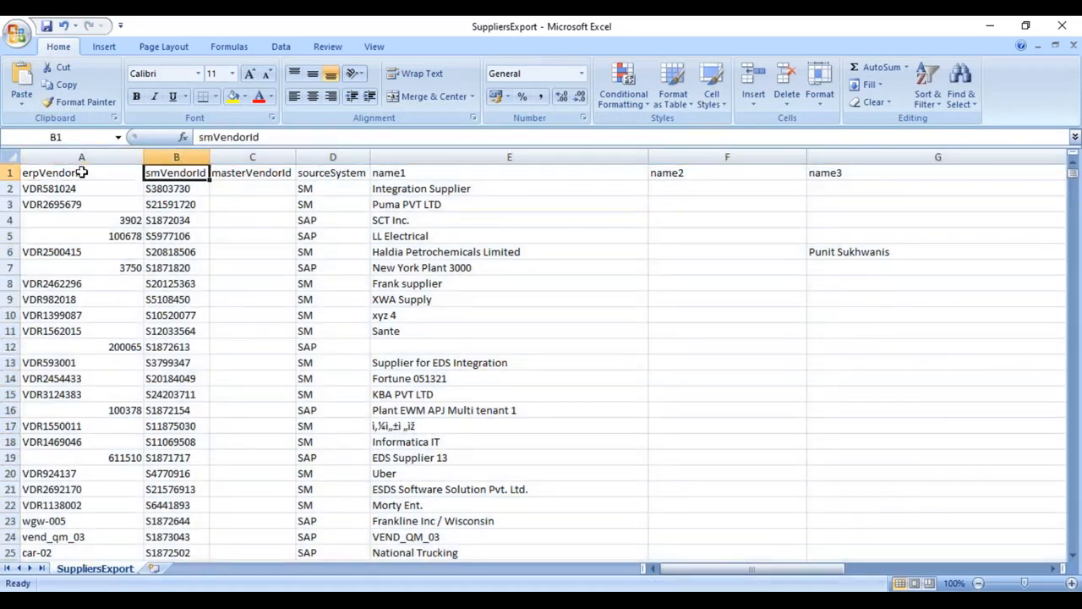
pyautogui.press('Right')
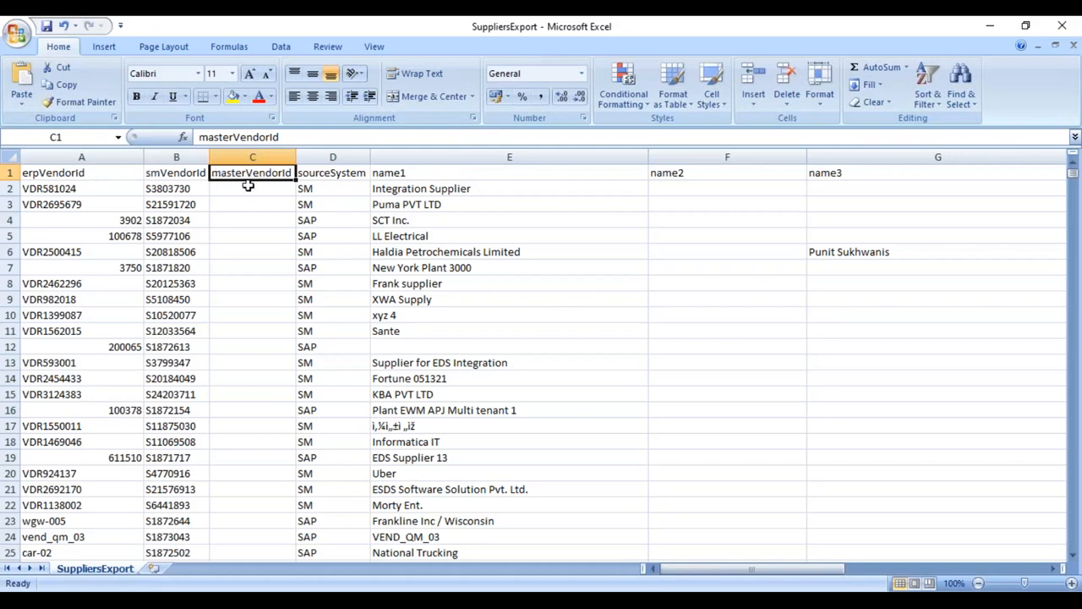
pyautogui.press('Right')
pyautogui.press('Right')
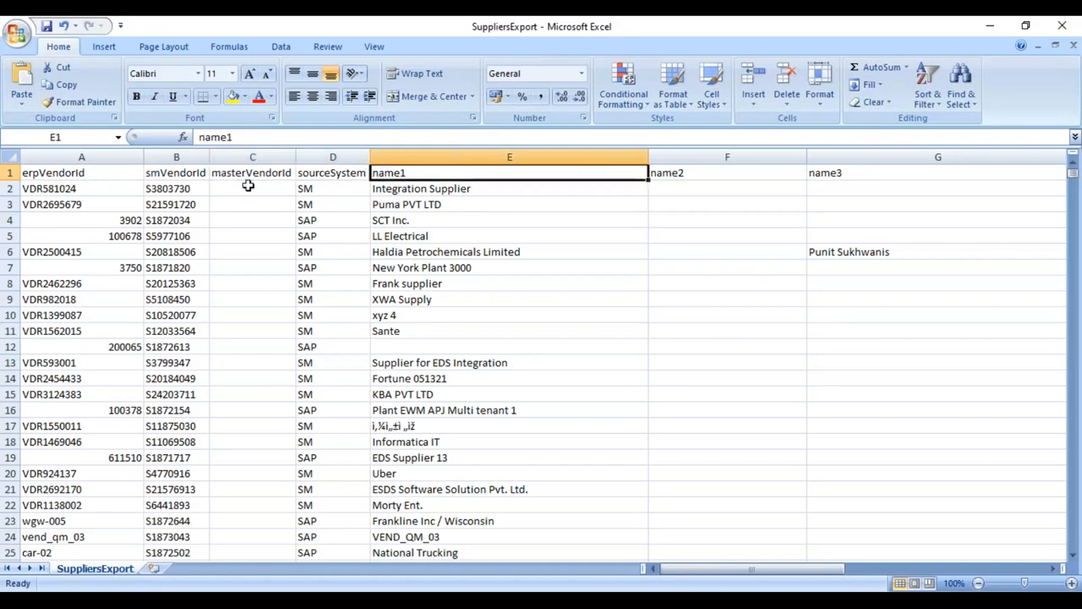
pyautogui.press('Right')
pyautogui.press('Right')
pyautogui.press('Right')
pyautogui.press('Right')
pyautogui.press('Right')
pyautogui.press('Right')
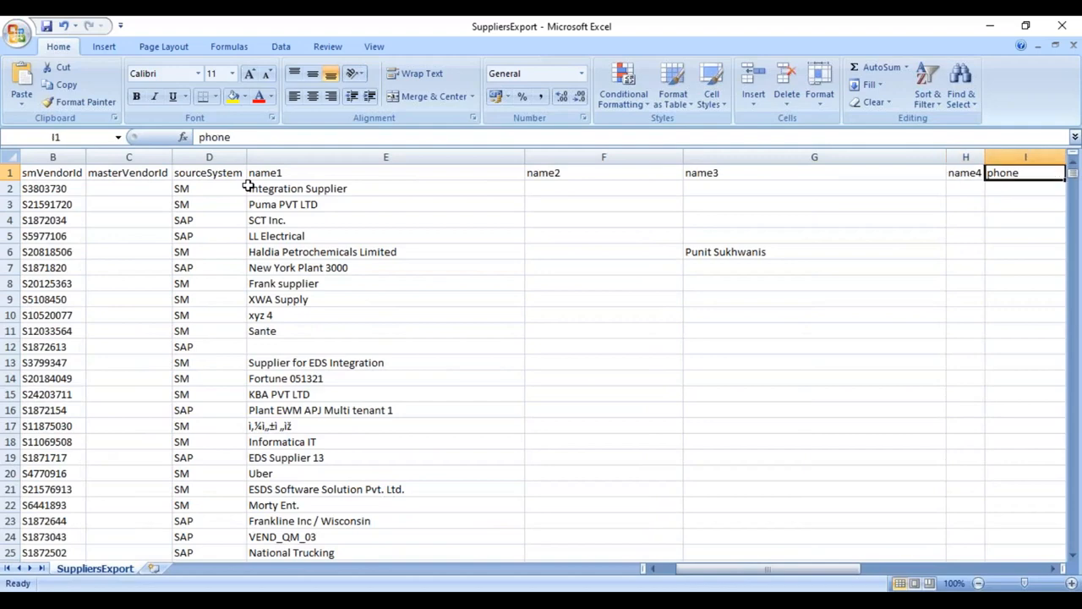
pyautogui.press('Right')
pyautogui.press('Right')
pyautogui.press('Right')
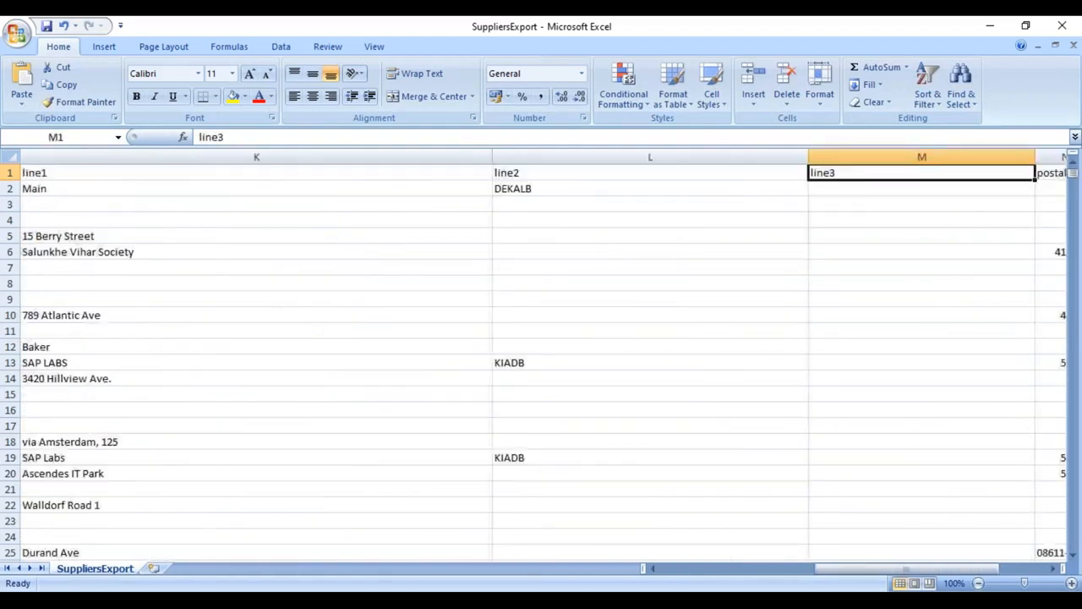
pyautogui.press('Right')
pyautogui.press('Right')
pyautogui.press('Right')
pyautogui.press('Right')
pyautogui.press('Right')
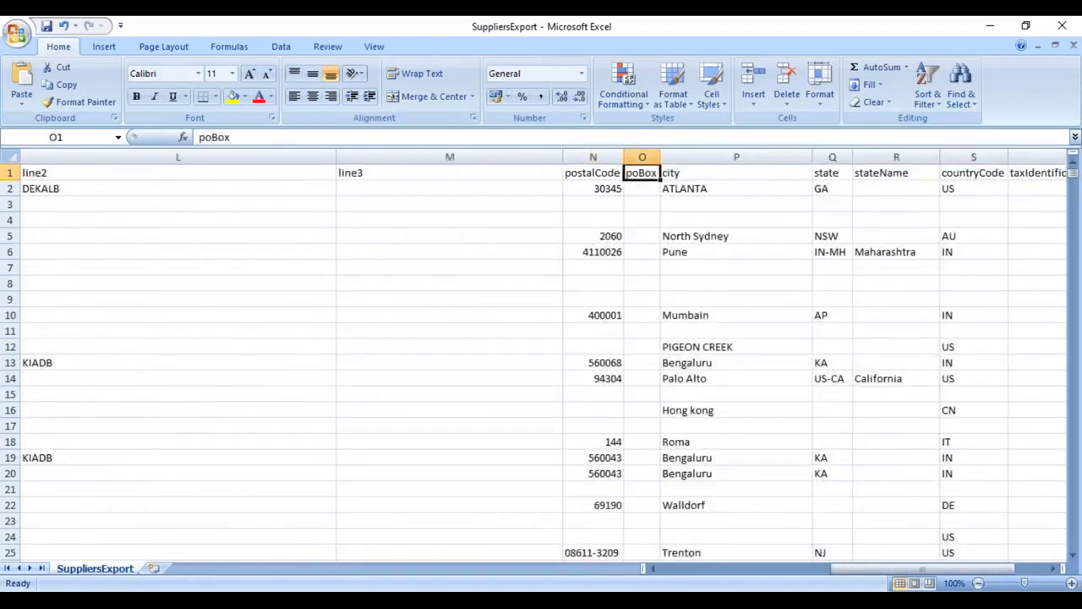
pyautogui.press('Right')
pyautogui.press('Right')
pyautogui.press('Right')
pyautogui.press('Right')
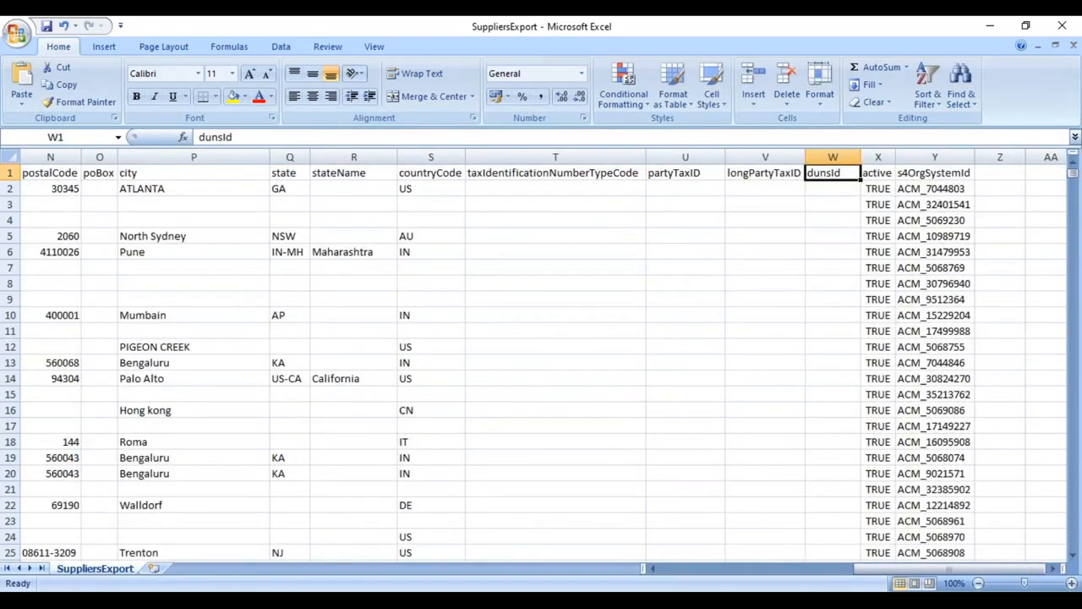
pyautogui.press('Right')
pyautogui.press('Right')
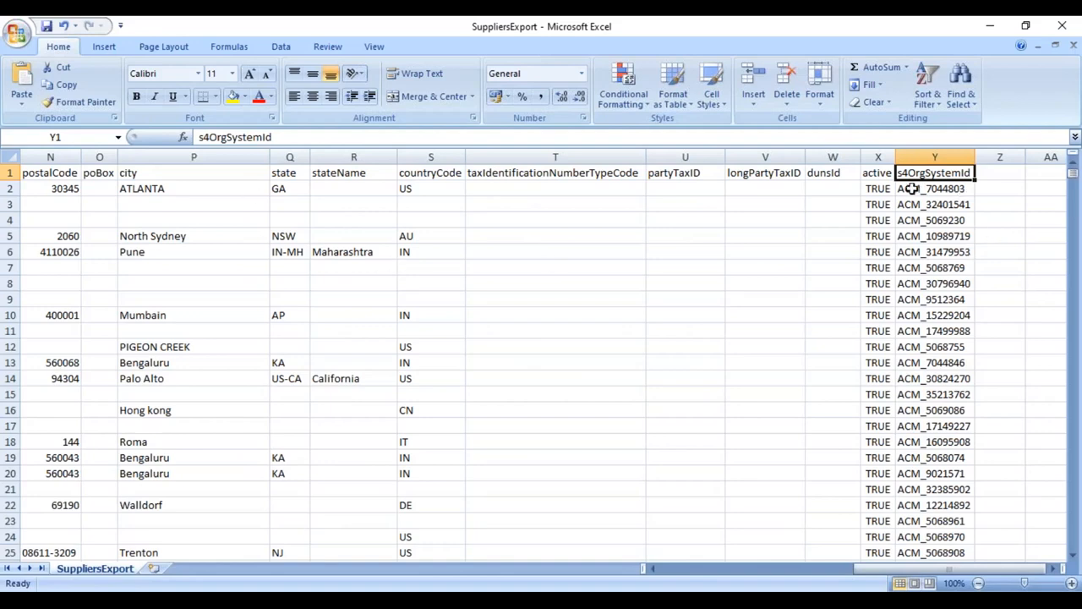
pyautogui.moveTo(917, 189); pyautogui.dragTo(934, 520)
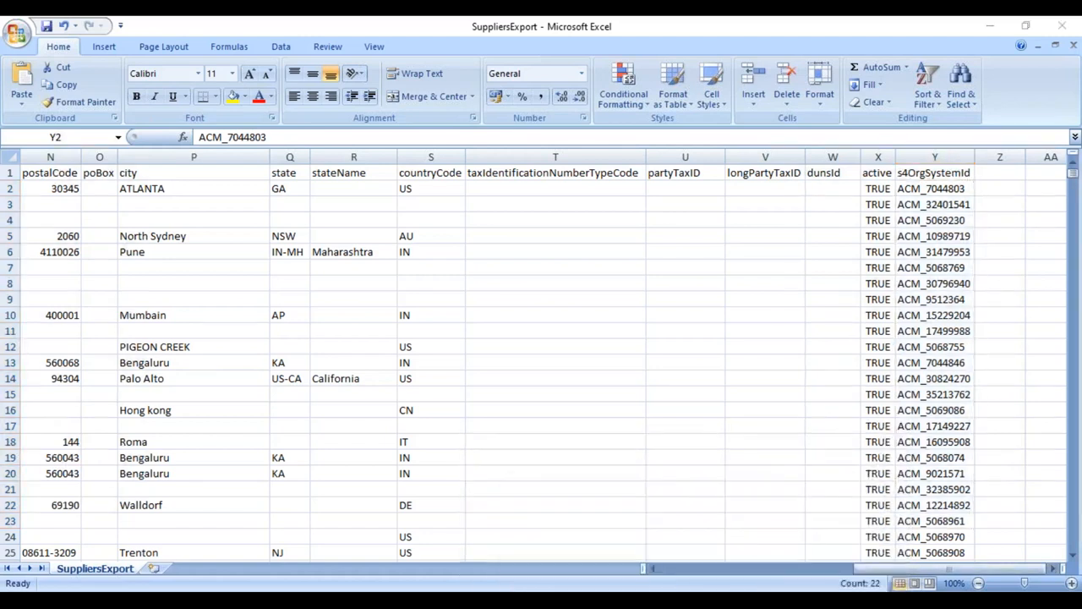
# - Switch to the SupplierSample workbook and review the erpVendorId, smVendorId, masterVendorId and sourceSystem columns in turn
pyautogui.click(632, 525)
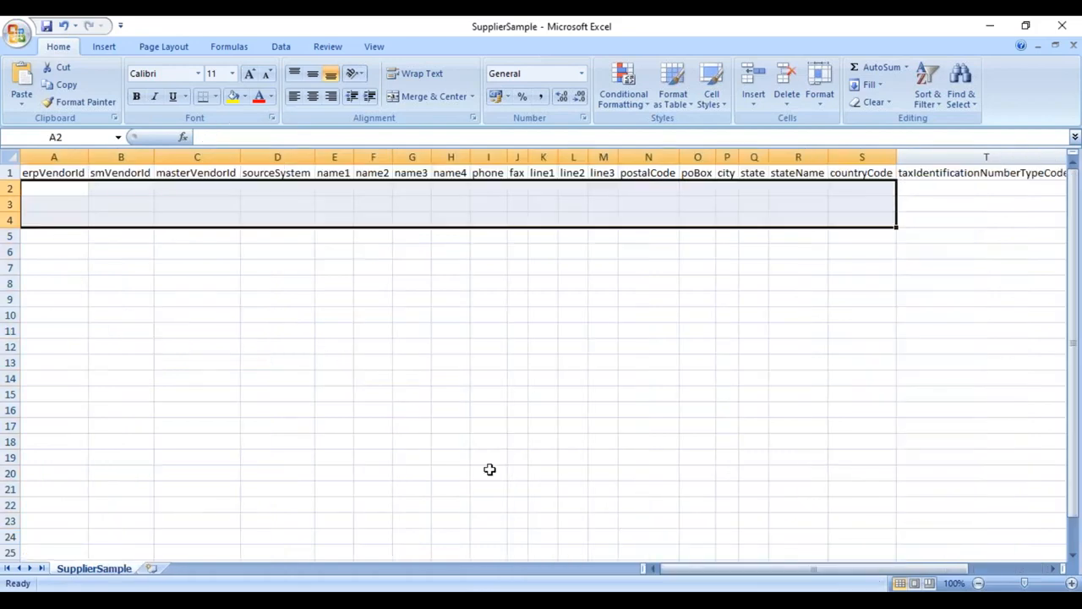
pyautogui.click(99, 301)
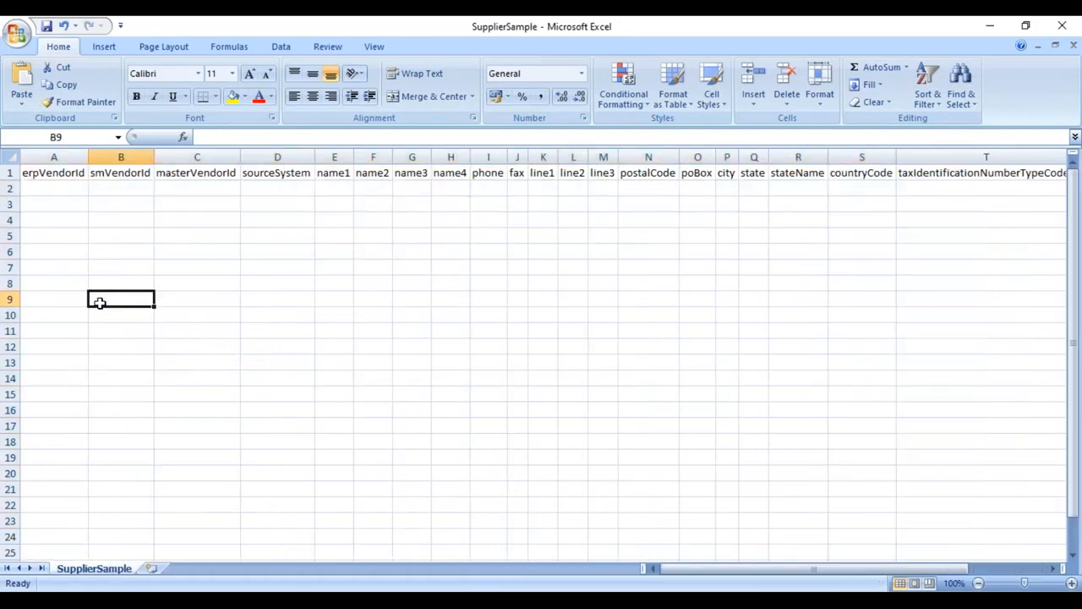
pyautogui.click(57, 190)
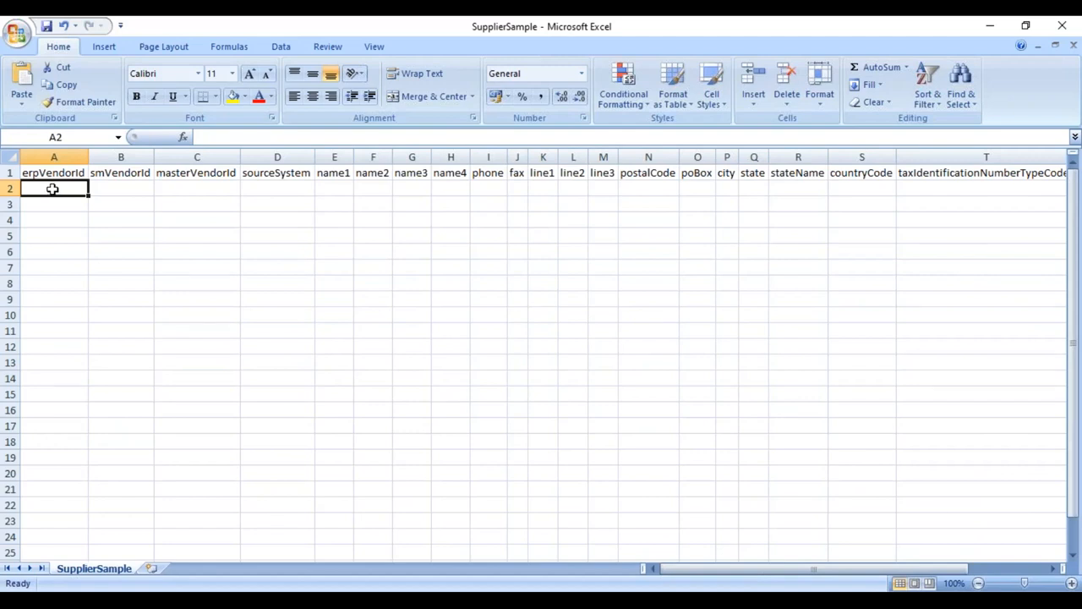
pyautogui.moveTo(53, 189); pyautogui.dragTo(78, 356)
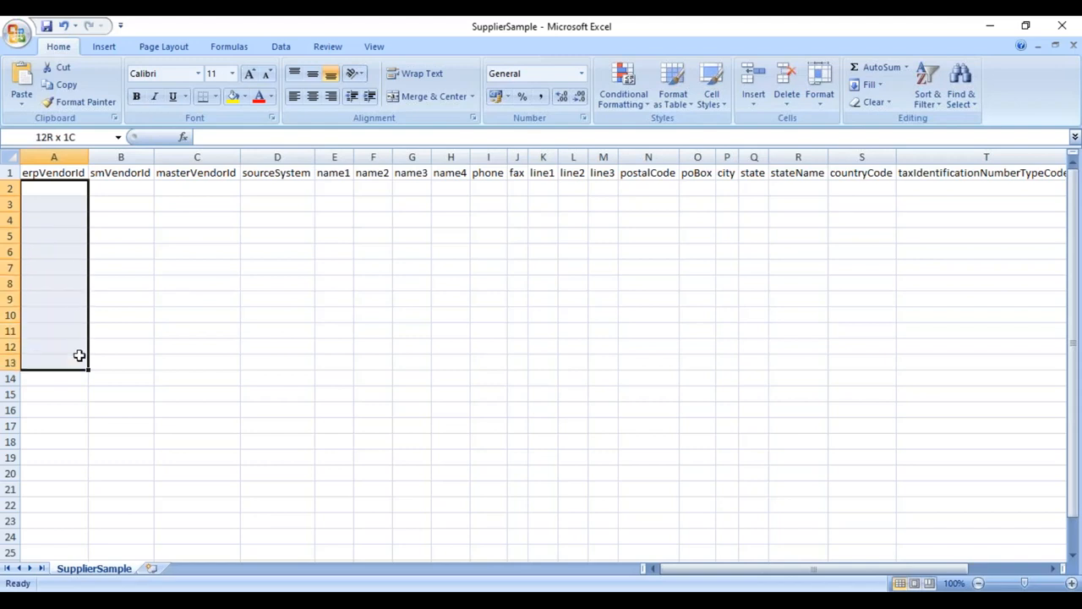
pyautogui.moveTo(131, 191); pyautogui.dragTo(139, 344)
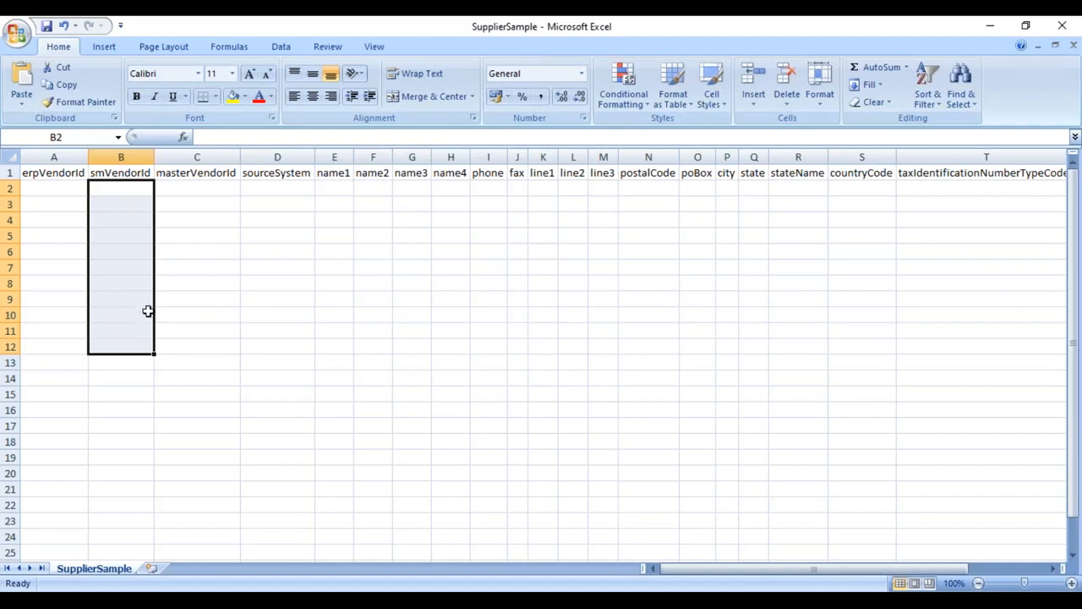
pyautogui.moveTo(201, 194); pyautogui.dragTo(182, 311)
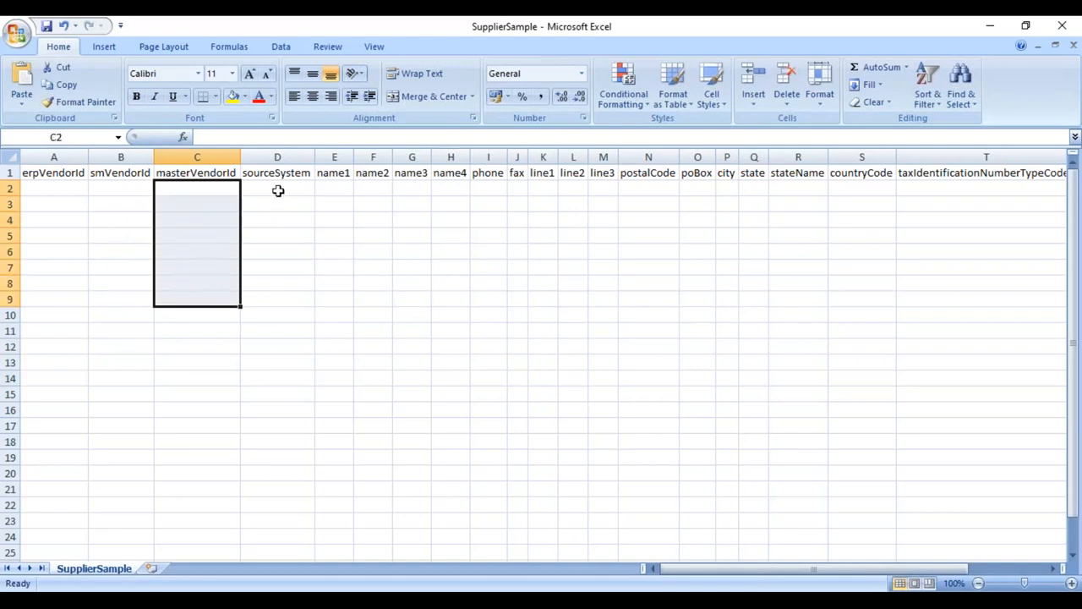
pyautogui.moveTo(278, 188); pyautogui.dragTo(276, 300)
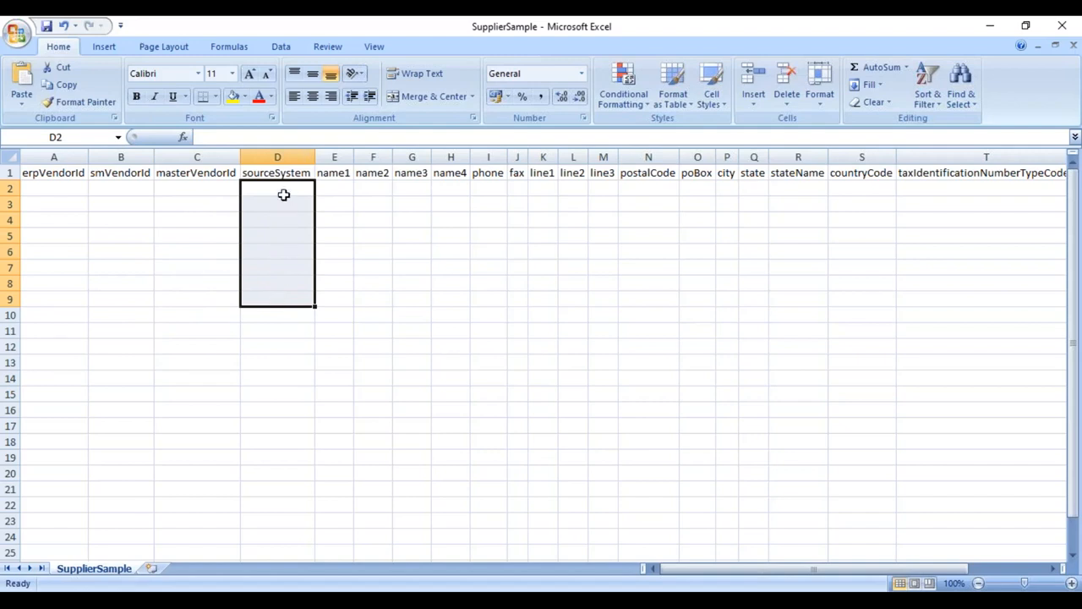
pyautogui.moveTo(282, 190); pyautogui.dragTo(283, 326)
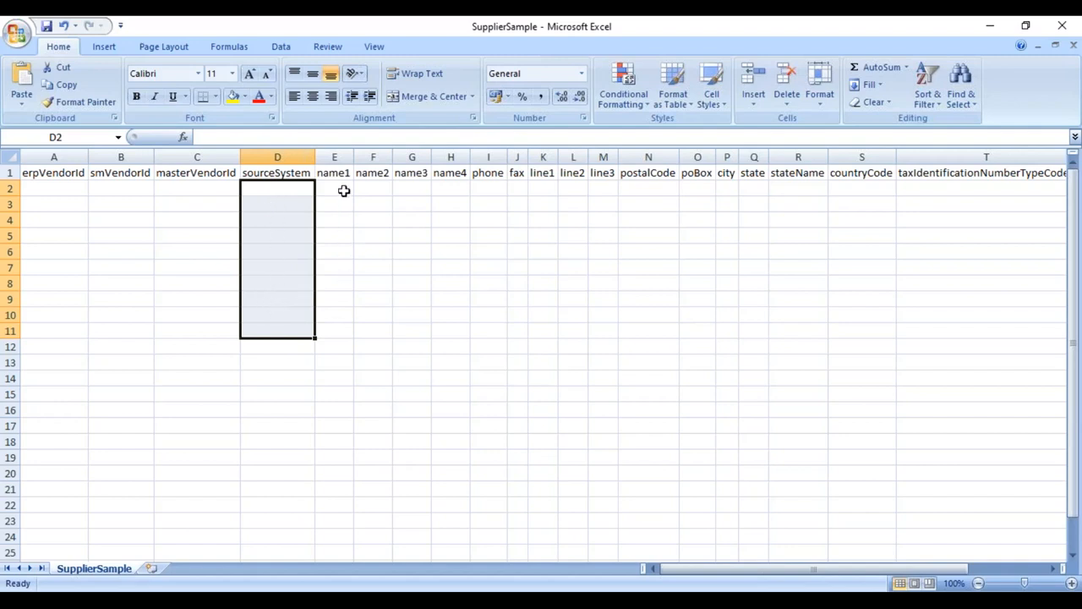
# - Review the SupplierSample columns from name1 through countryCode, then the tax ID and dunsId columns
pyautogui.moveTo(343, 187); pyautogui.dragTo(1054, 268)
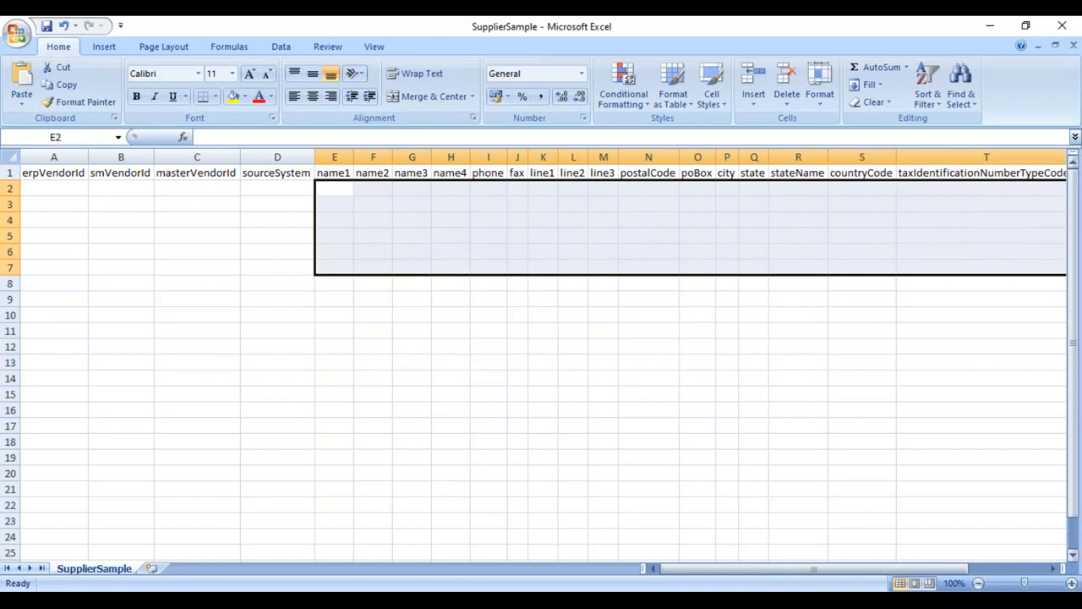
pyautogui.click(1054, 569)
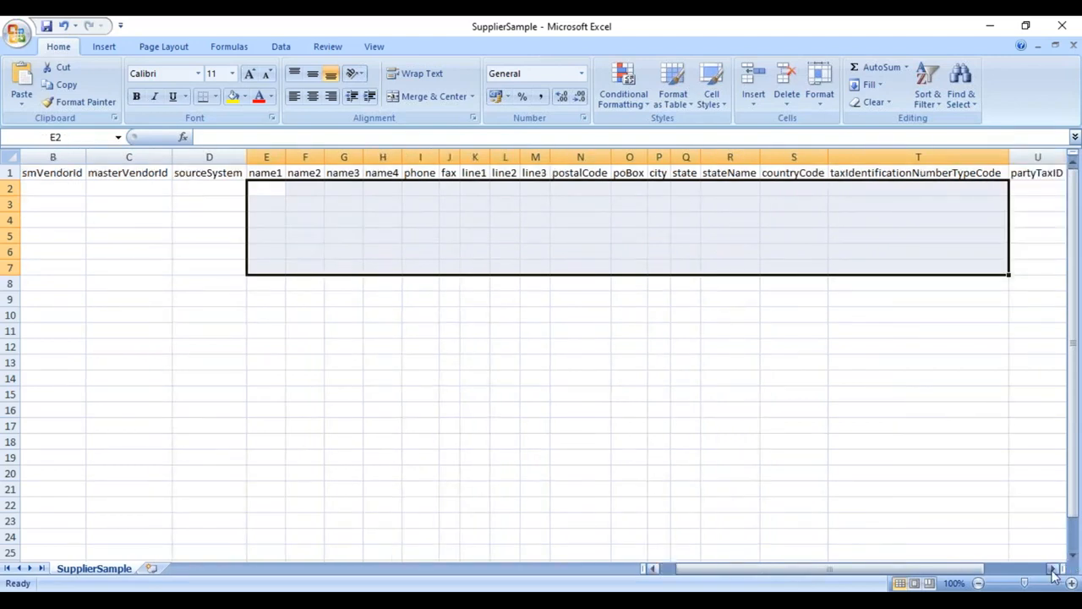
pyautogui.click(1054, 569)
pyautogui.click(1054, 568)
pyautogui.click(1054, 569)
pyautogui.click(1054, 569)
pyautogui.click(1054, 569)
pyautogui.click(1054, 569)
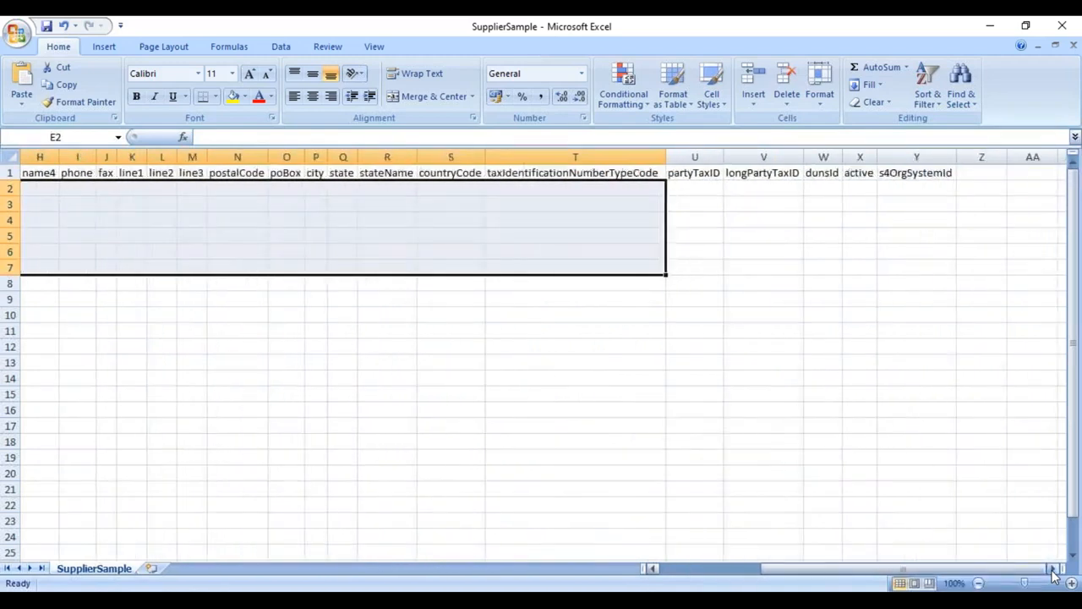
pyautogui.click(627, 378)
pyautogui.moveTo(507, 223); pyautogui.dragTo(824, 246)
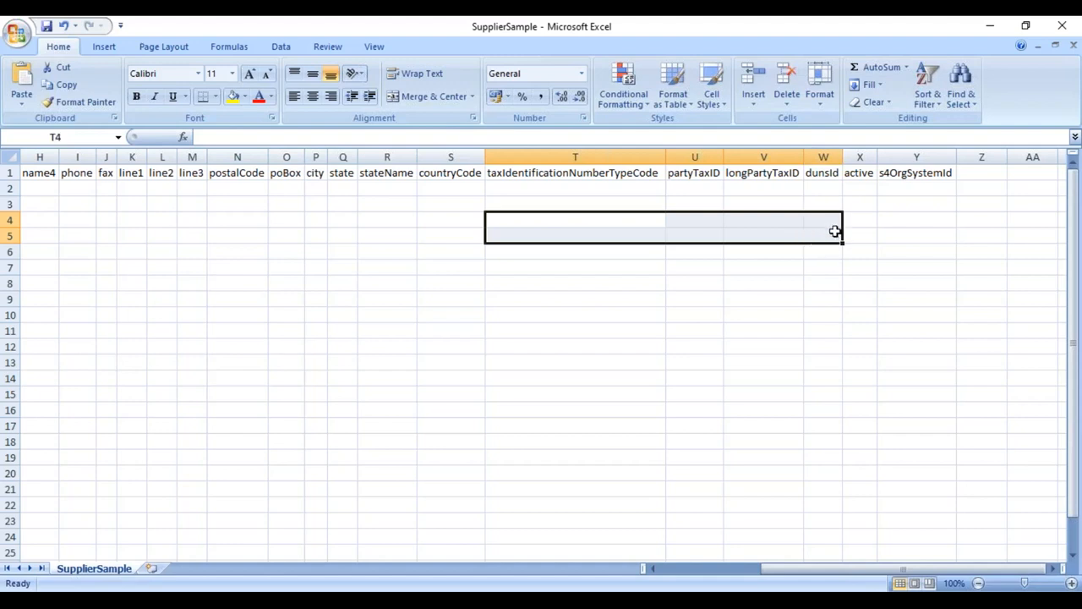
# - Examine the active column of the SupplierSample template, considering the cells where each supplier's status goes
pyautogui.moveTo(859, 187); pyautogui.dragTo(862, 265)
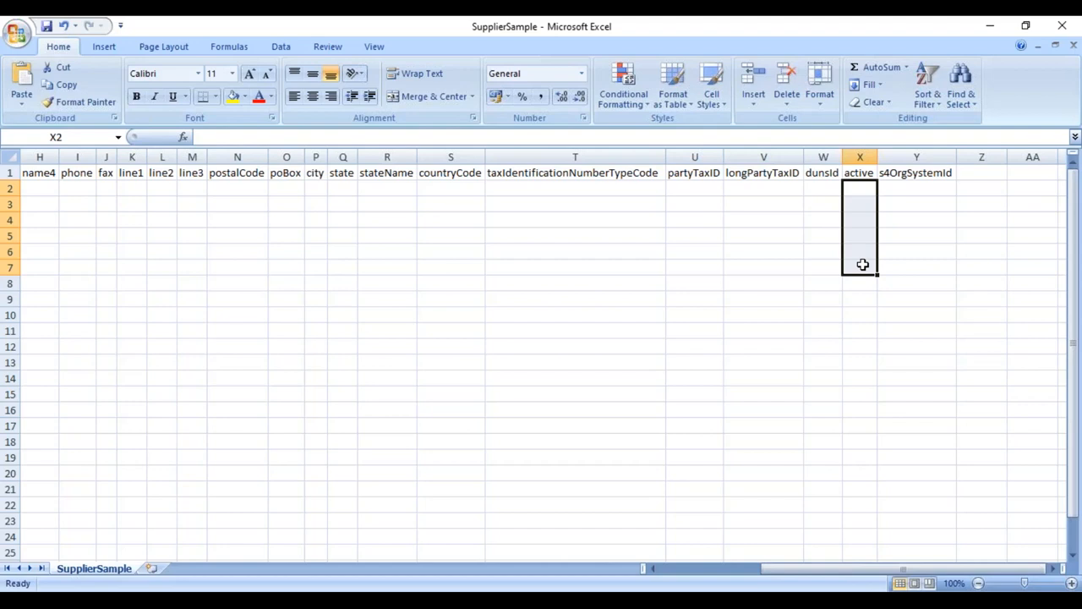
pyautogui.moveTo(859, 186); pyautogui.dragTo(862, 304)
pyautogui.click(856, 195)
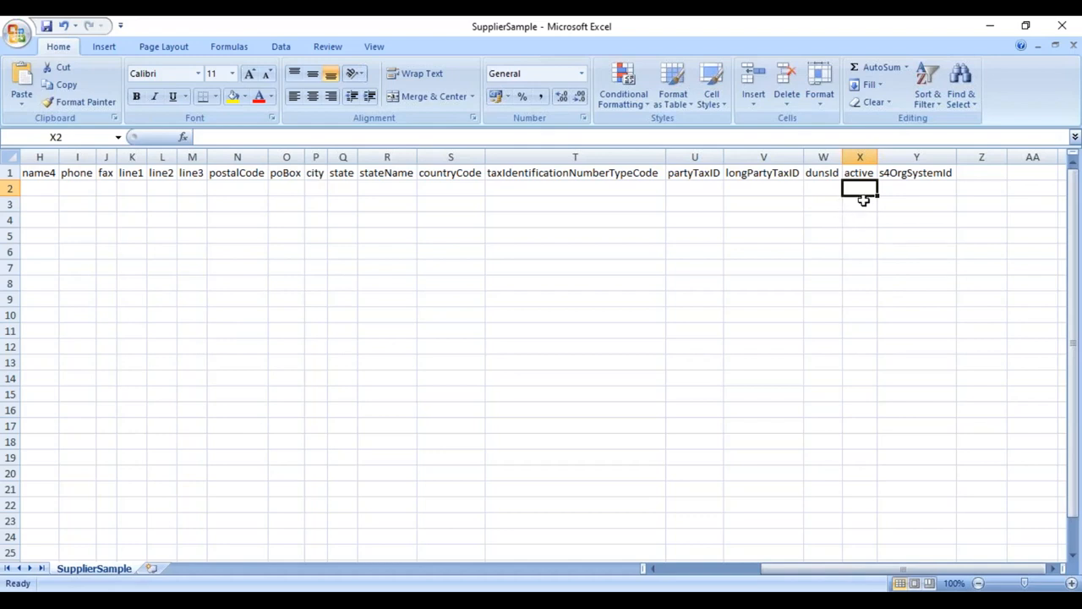
pyautogui.moveTo(857, 205); pyautogui.dragTo(862, 268)
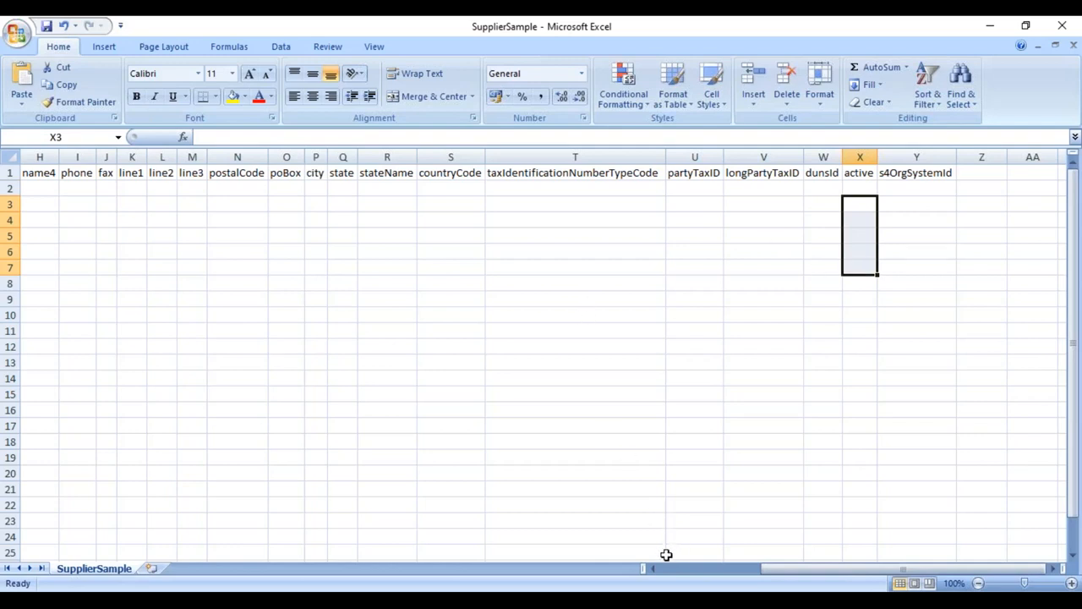
# - Switch to the SuppliersExport workbook and compare the SM and SAP entries in the sourceSystem column
pyautogui.click(665, 600)
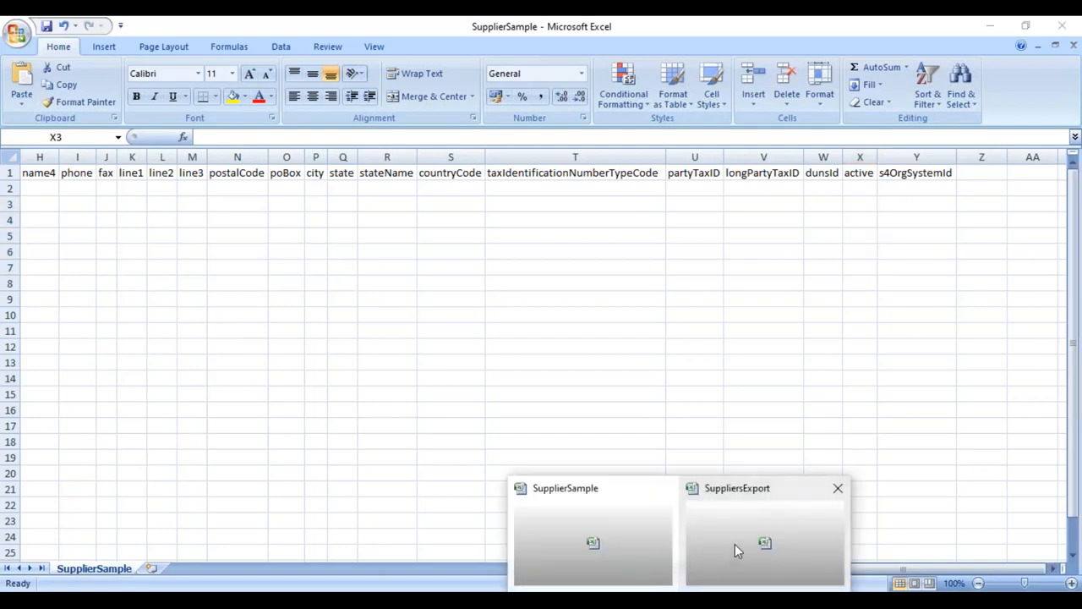
pyautogui.click(735, 545)
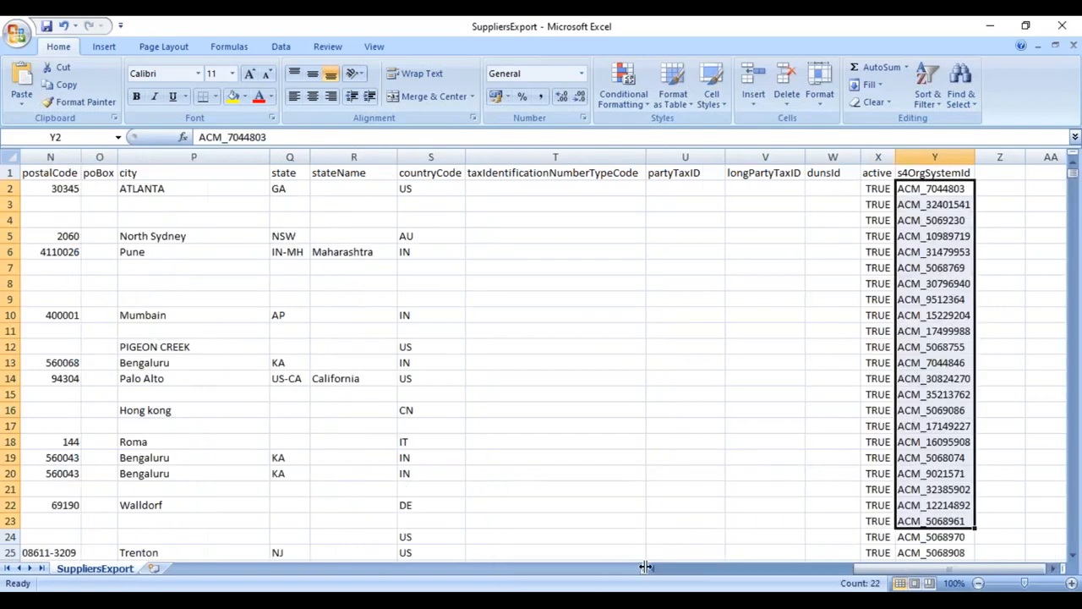
pyautogui.click(676, 571)
pyautogui.click(676, 575)
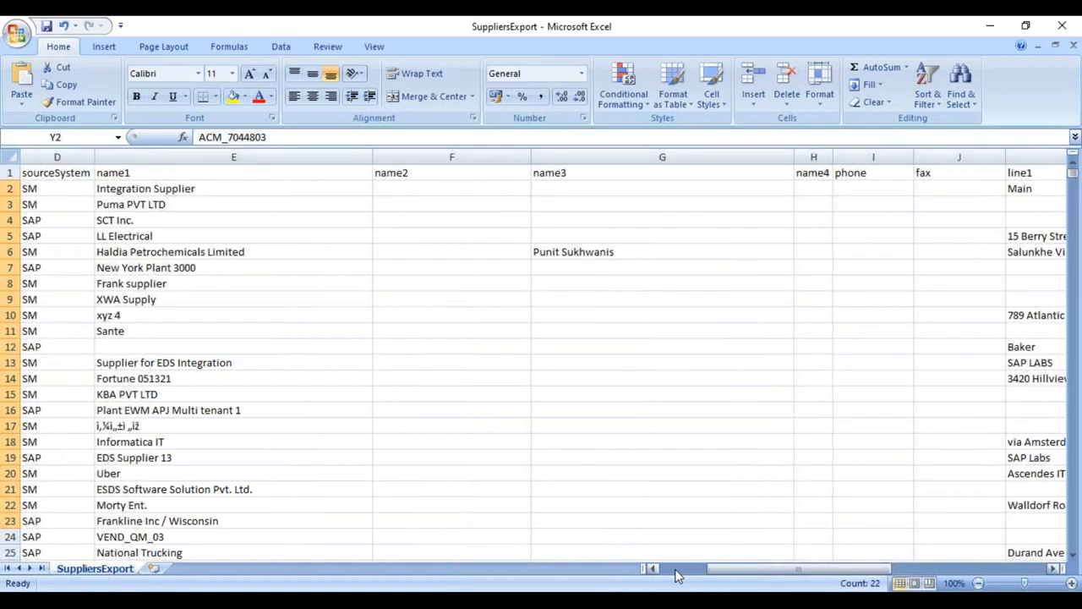
pyautogui.click(676, 575)
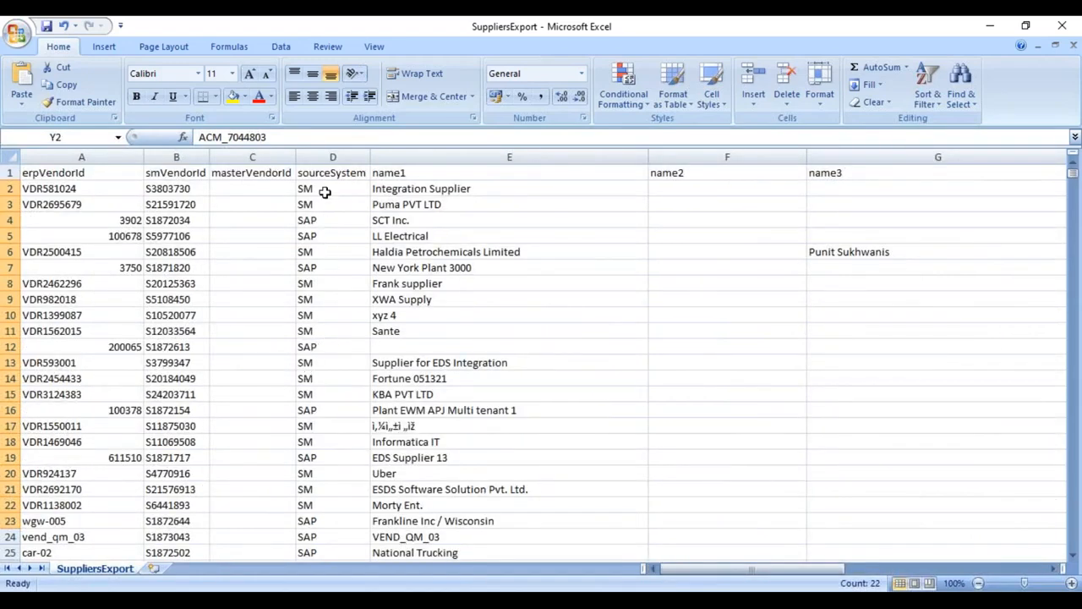
pyautogui.moveTo(325, 193); pyautogui.dragTo(320, 345)
pyautogui.click(321, 346)
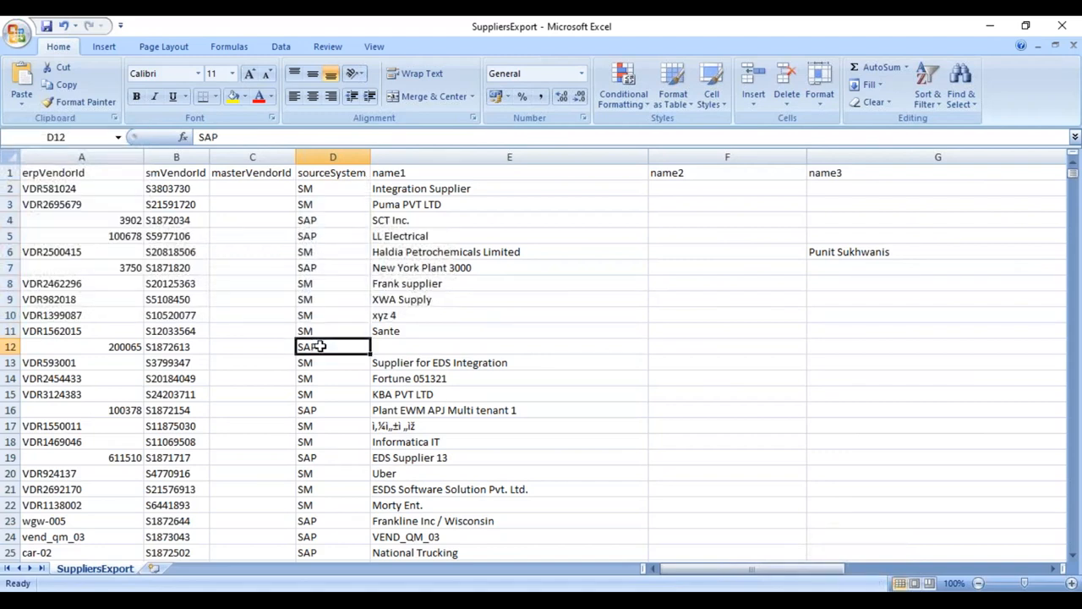
pyautogui.click(322, 332)
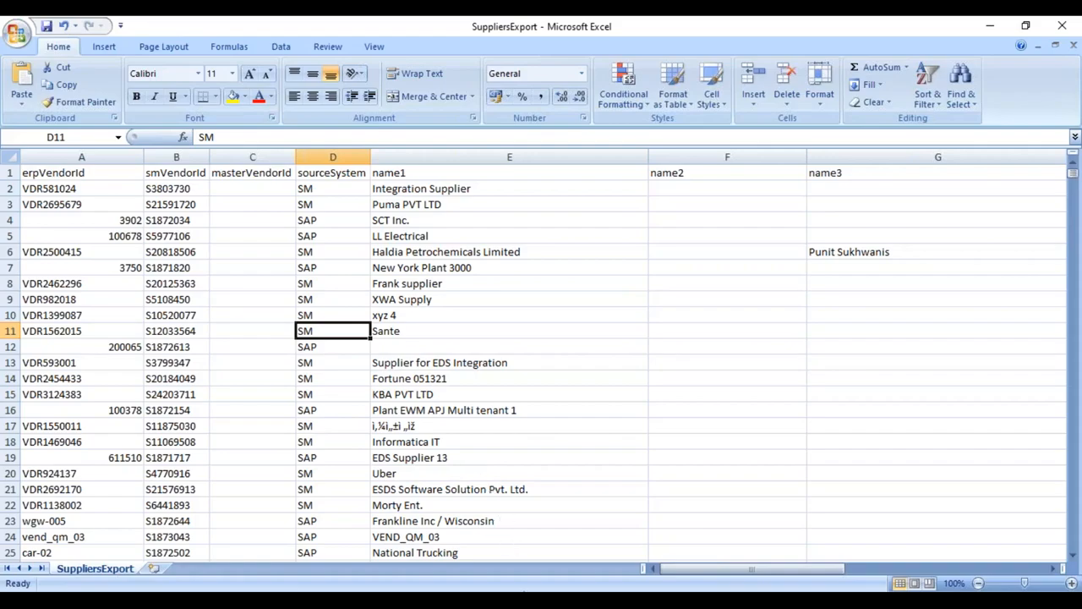
# - Switch back to SAP Ariba in the browser and upload SupplierSample.csv from Downloads as the supplier import file
pyautogui.click(524, 532)
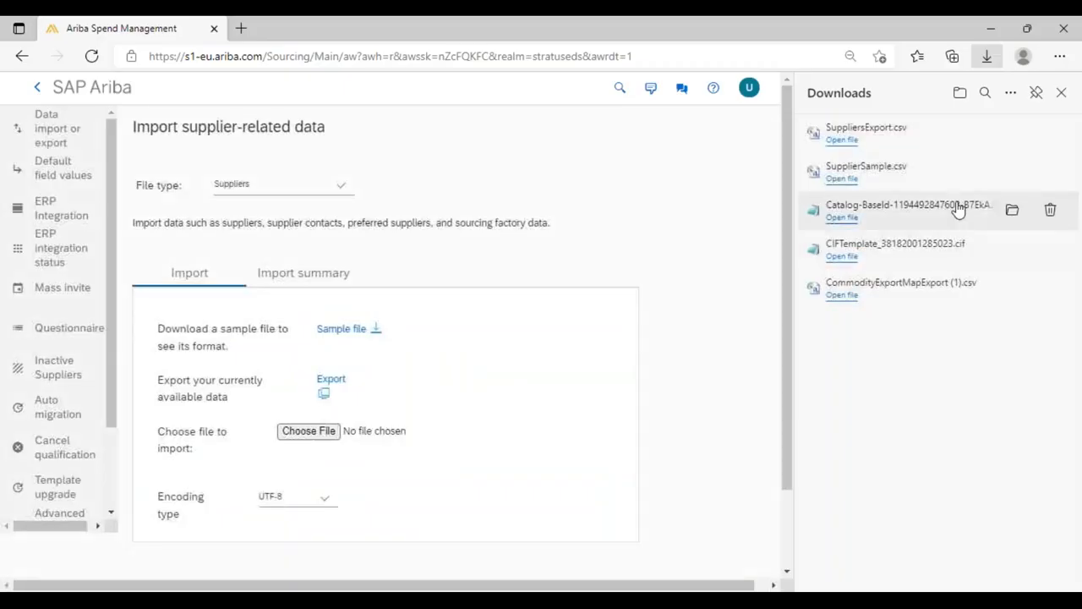
pyautogui.click(1060, 93)
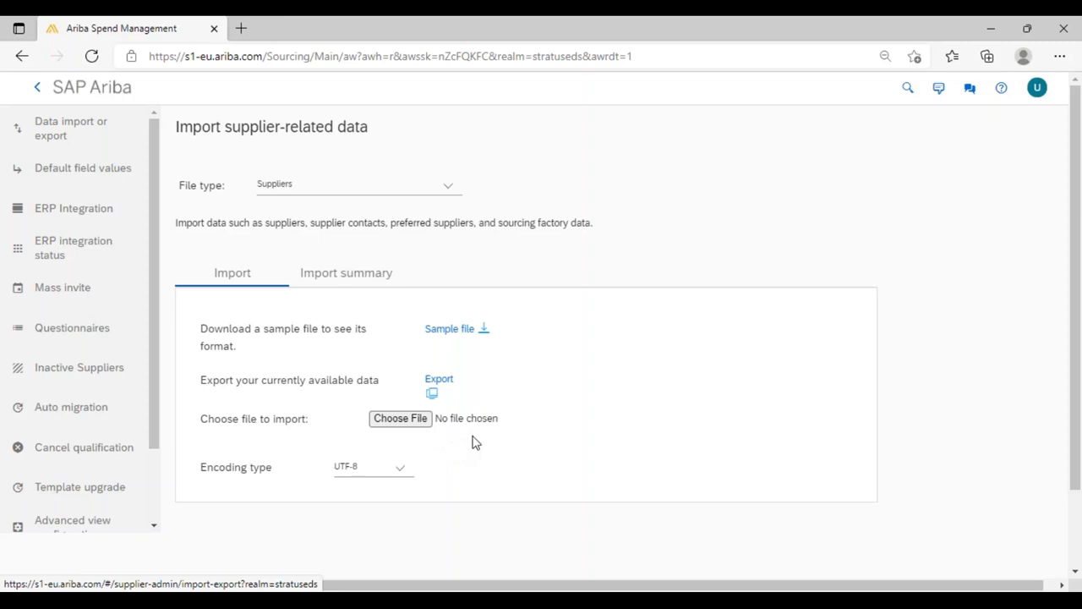
pyautogui.click(399, 427)
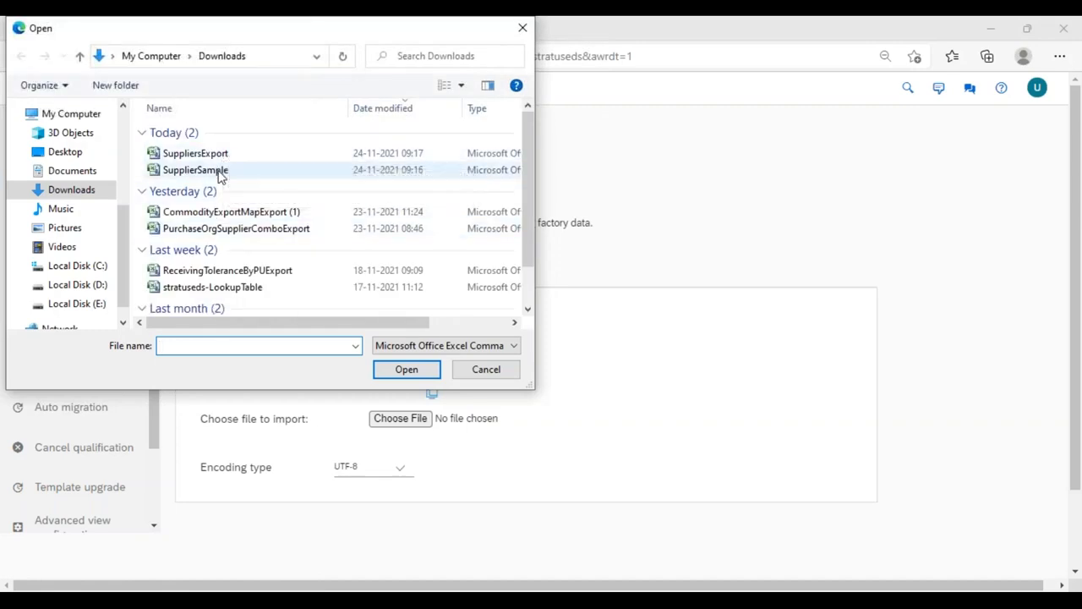
pyautogui.click(220, 170)
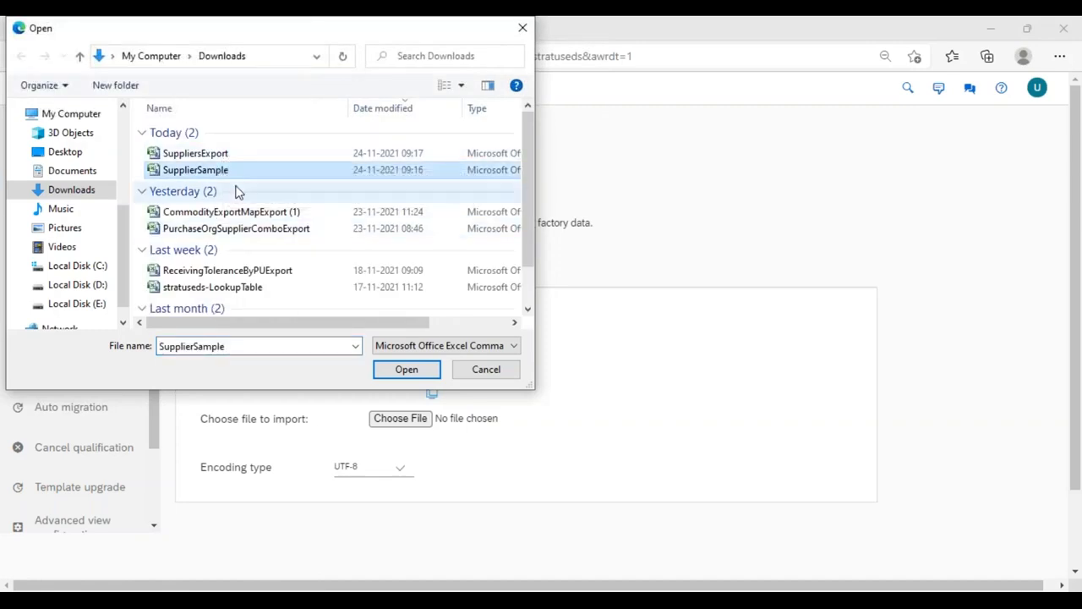
pyautogui.click(404, 369)
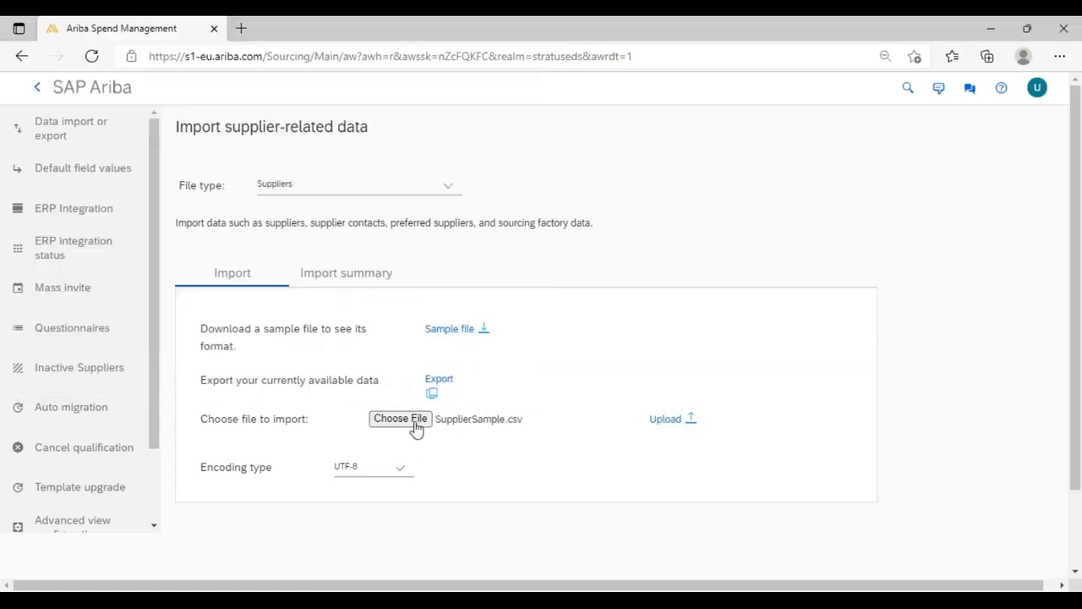
pyautogui.click(666, 420)
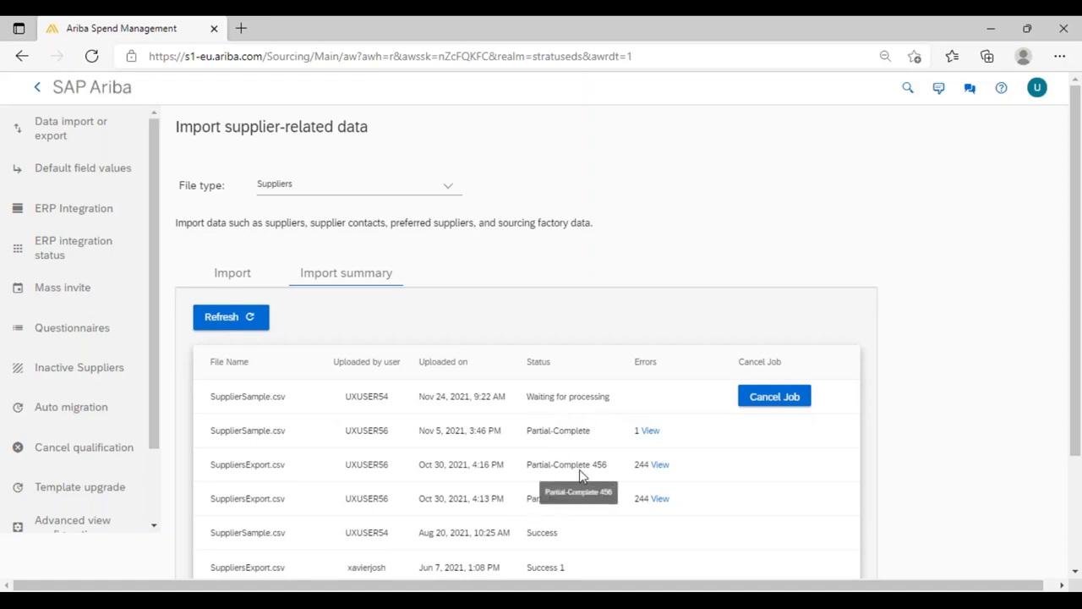
# - Read the error details of the SupplierSample.csv import from Nov 5, 2021, and close them
pyautogui.click(650, 432)
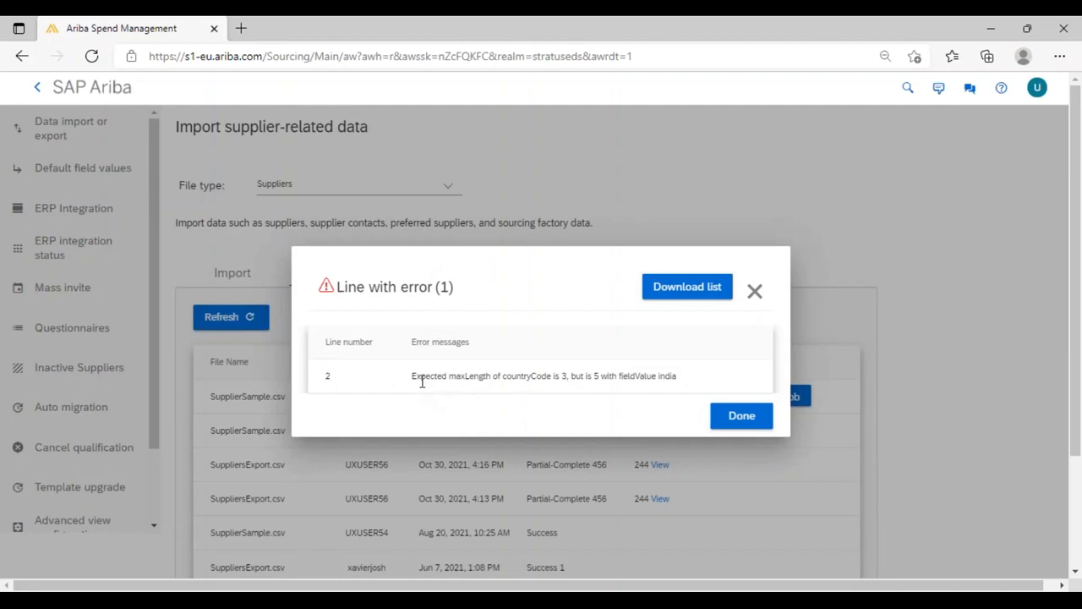
pyautogui.moveTo(421, 377); pyautogui.dragTo(676, 381)
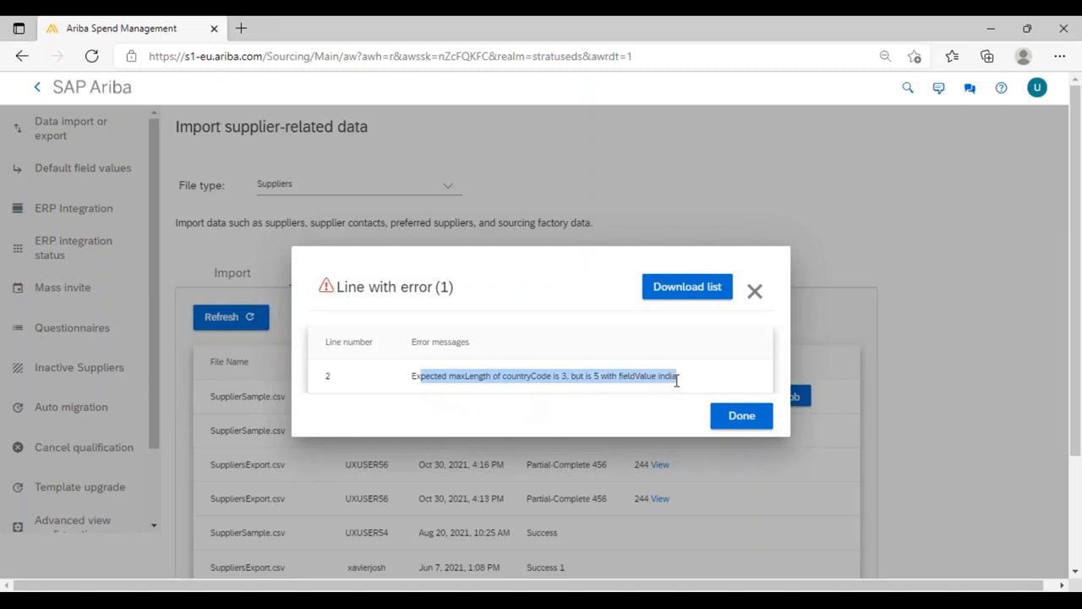
pyautogui.click(703, 352)
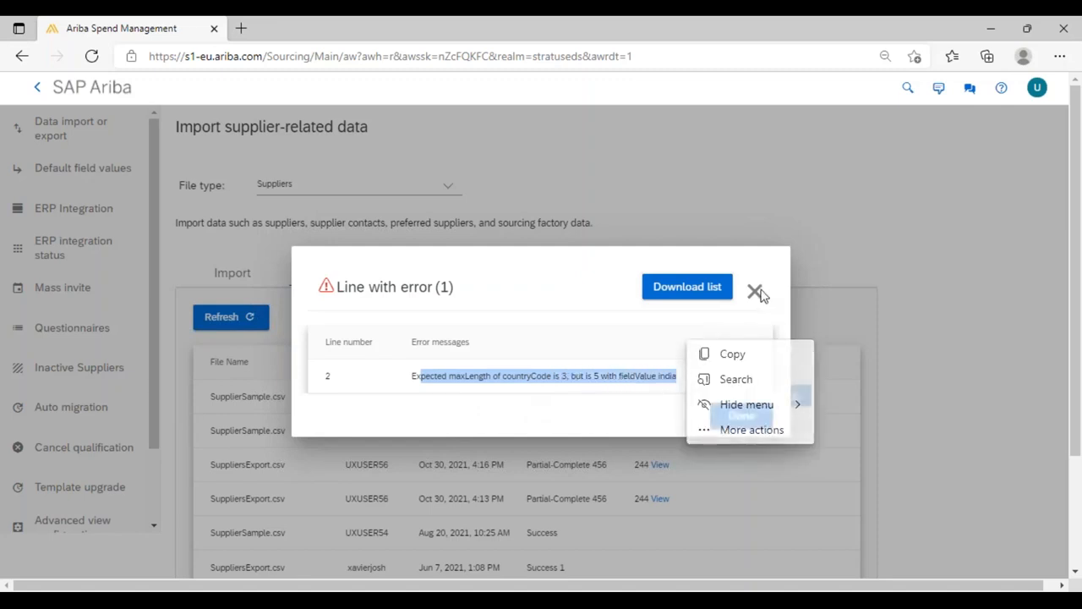
pyautogui.click(754, 290)
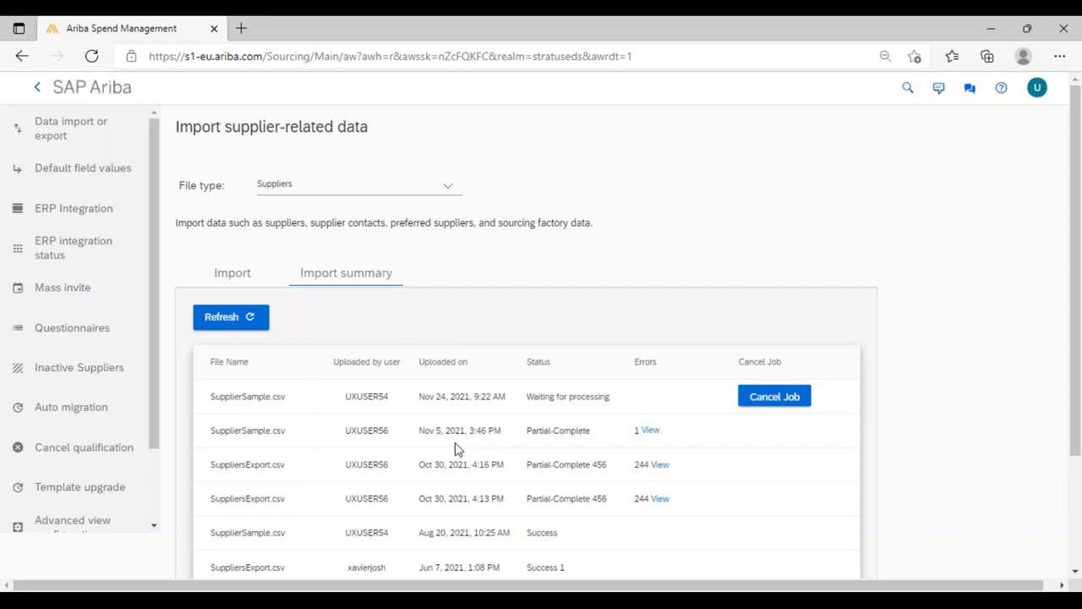
# - Switch to the SuppliersExport workbook and look over the supplier records in rows 2 to 11
pyautogui.click(679, 600)
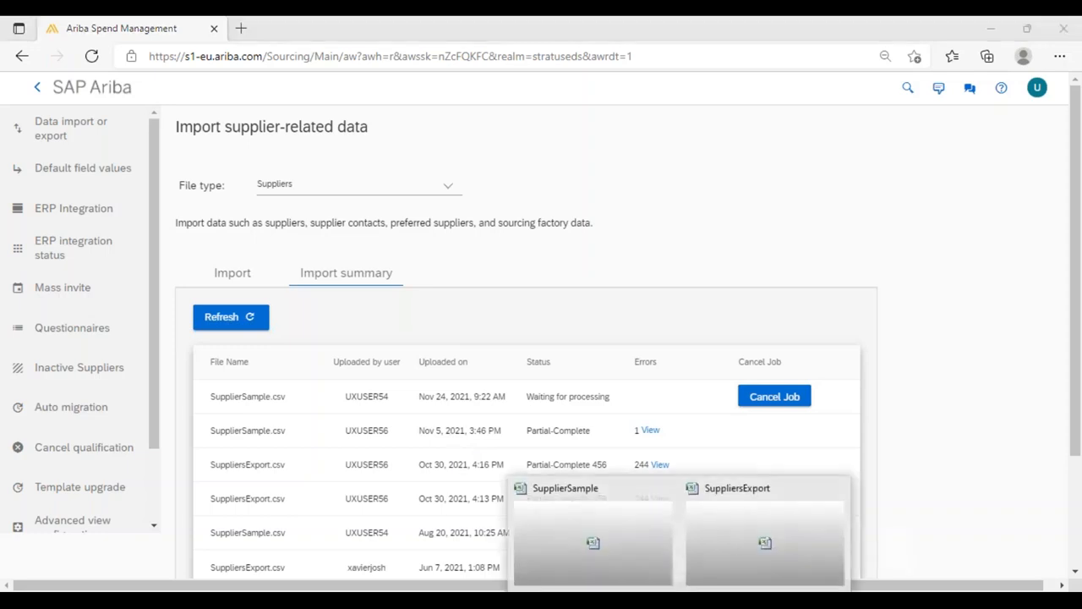
pyautogui.click(740, 537)
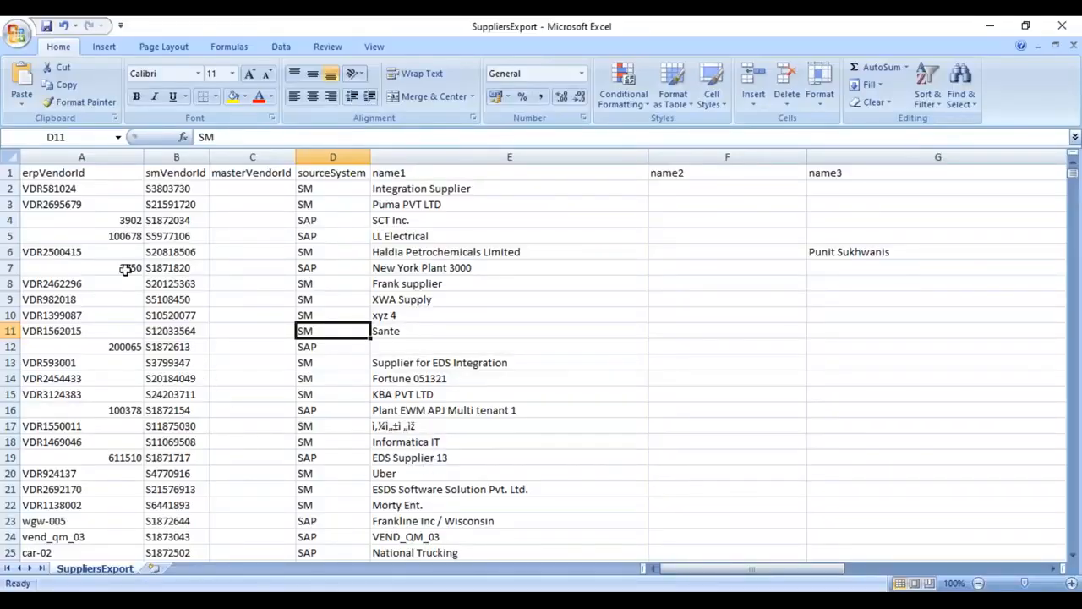
pyautogui.moveTo(97, 193); pyautogui.dragTo(1063, 333)
pyautogui.click(677, 572)
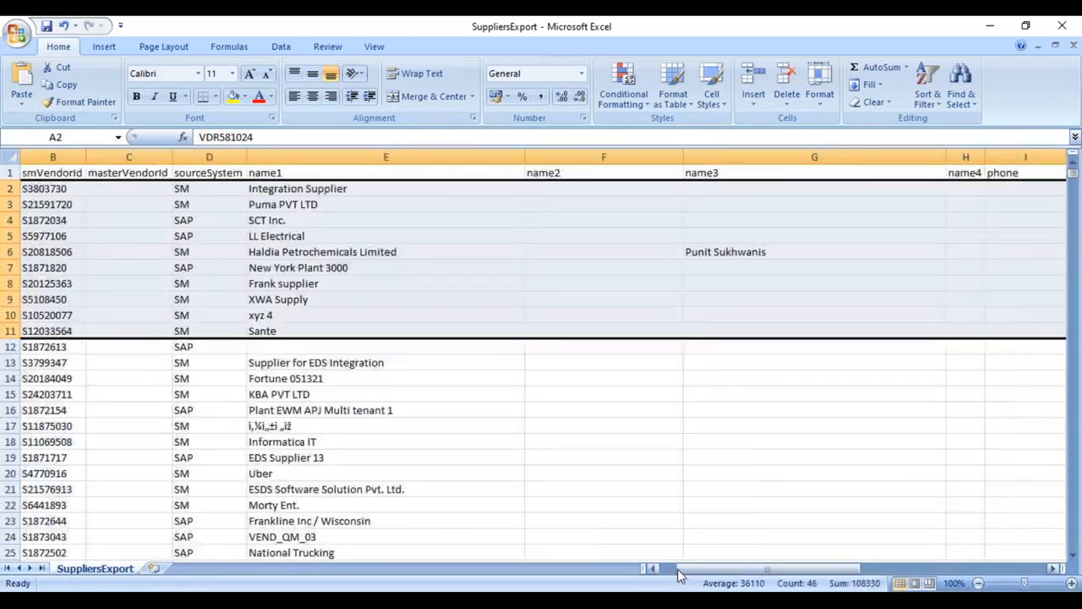
pyautogui.click(665, 572)
# - Go through the SuppliersExport header row field by field, from erpVendorId to s4OrgSystemId
pyautogui.click(59, 173)
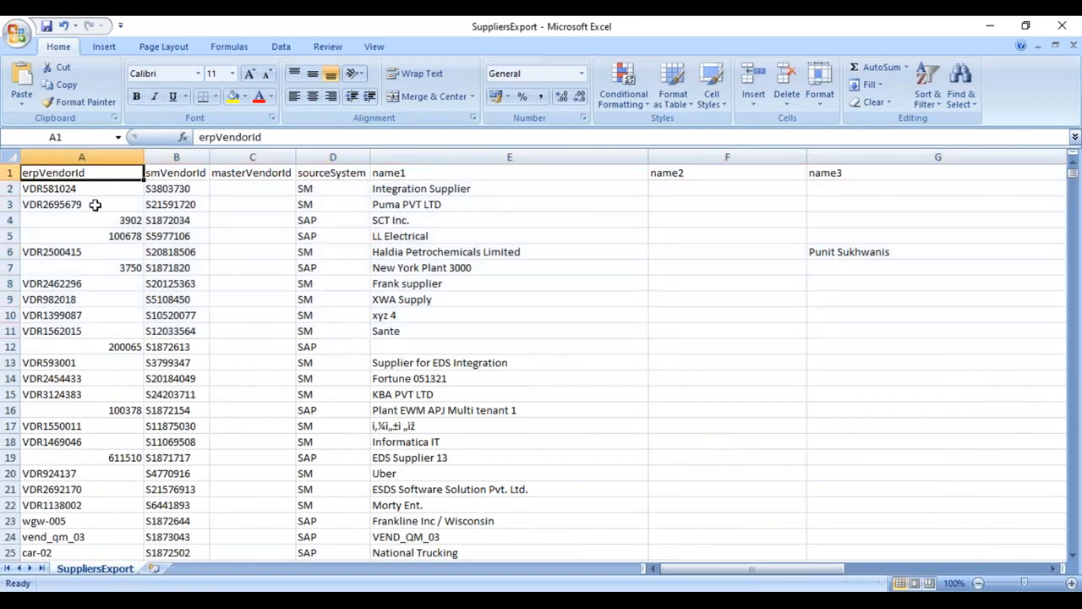
pyautogui.press('Right')
pyautogui.press('Right')
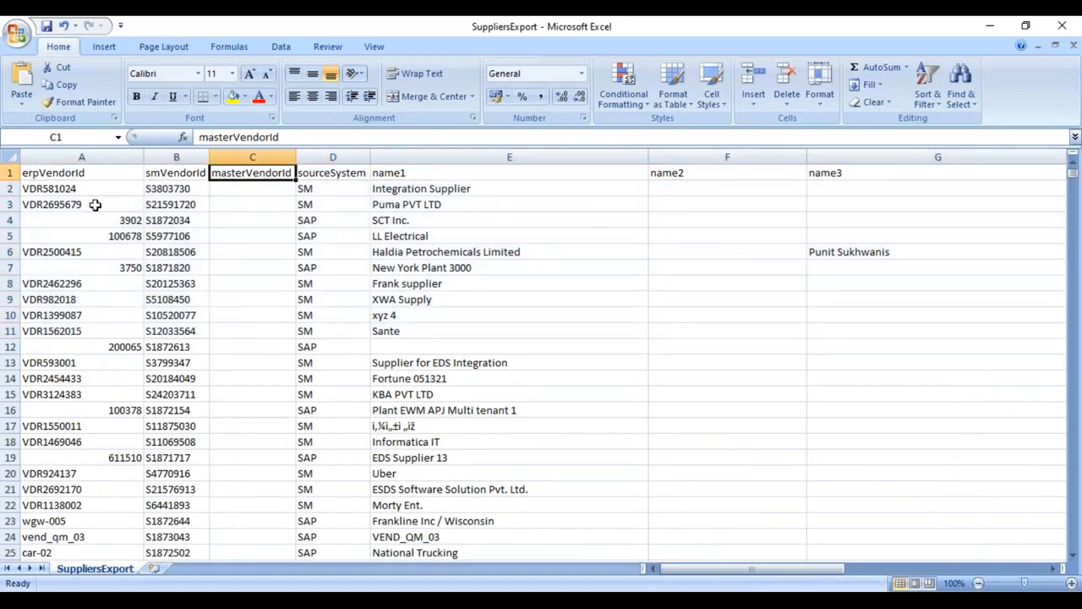
pyautogui.press('Right')
pyautogui.press('Right')
pyautogui.press('Right')
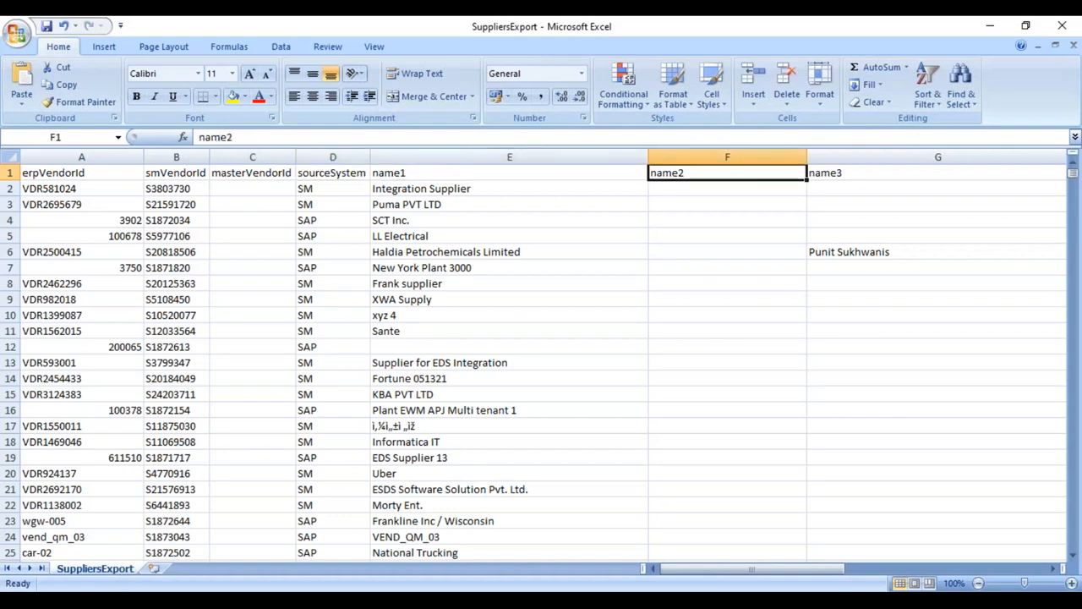
pyautogui.press('Right')
pyautogui.press('Right')
pyautogui.press('Right')
pyautogui.press('Right')
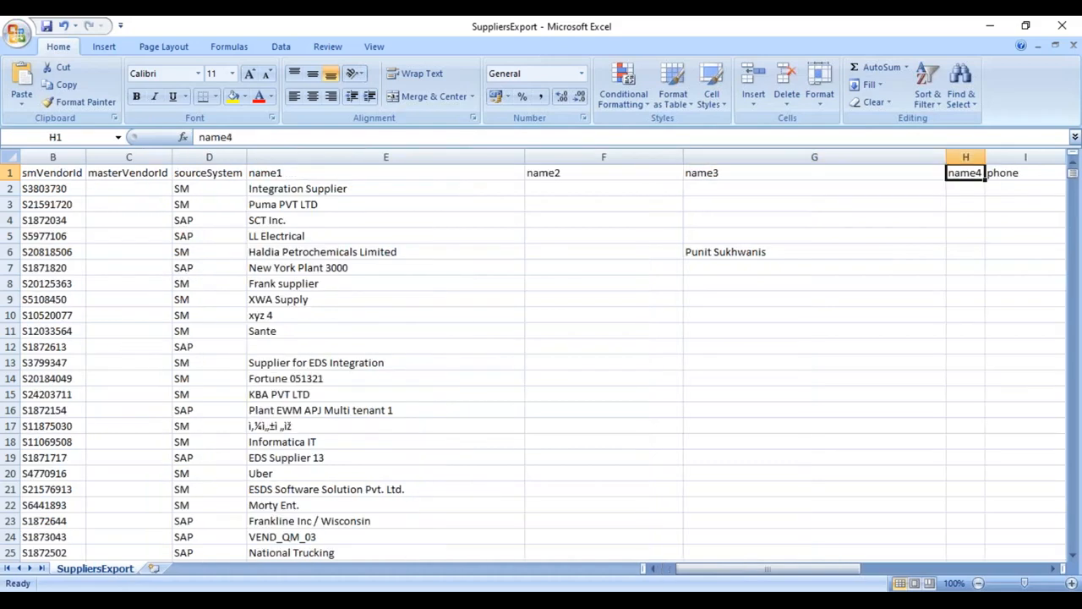
pyautogui.press('Right')
pyautogui.press('Right')
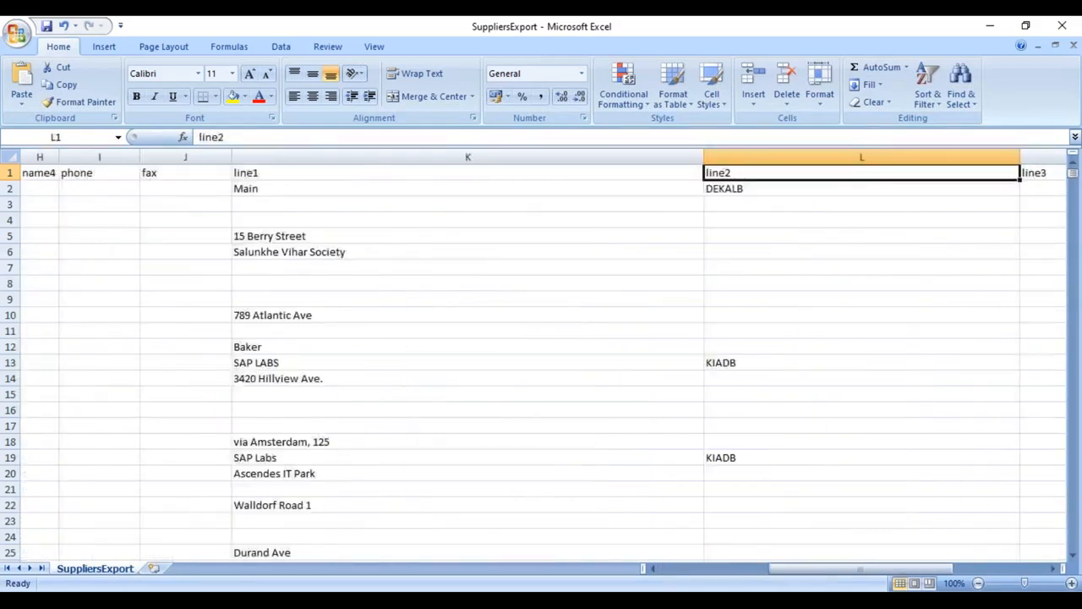
pyautogui.press('Right')
pyautogui.press('Right')
pyautogui.press('Right')
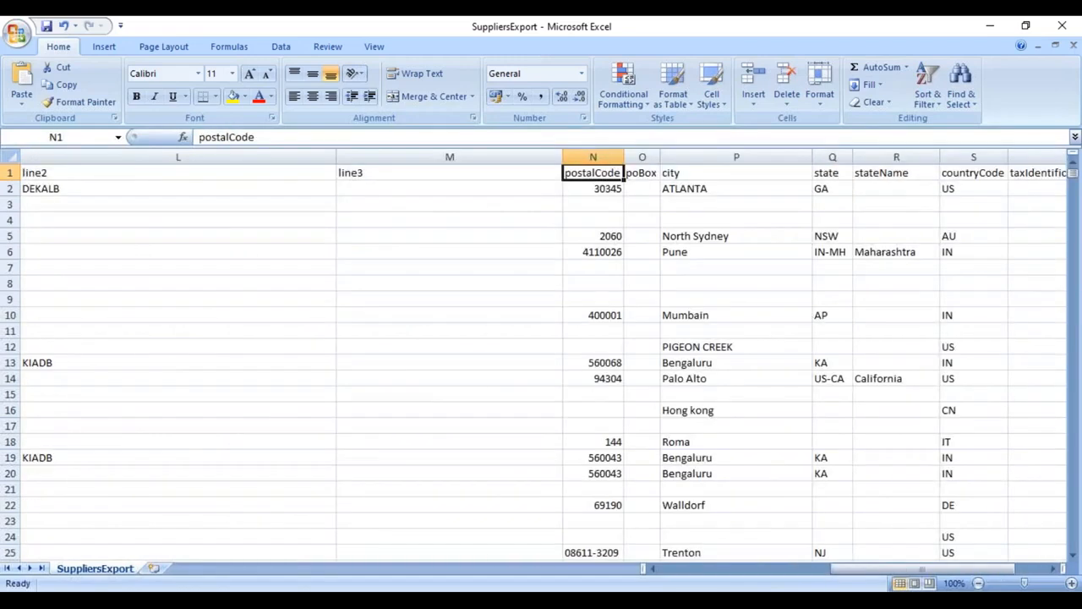
pyautogui.press('Right')
pyautogui.press('Right')
pyautogui.press('Right')
pyautogui.press('Right')
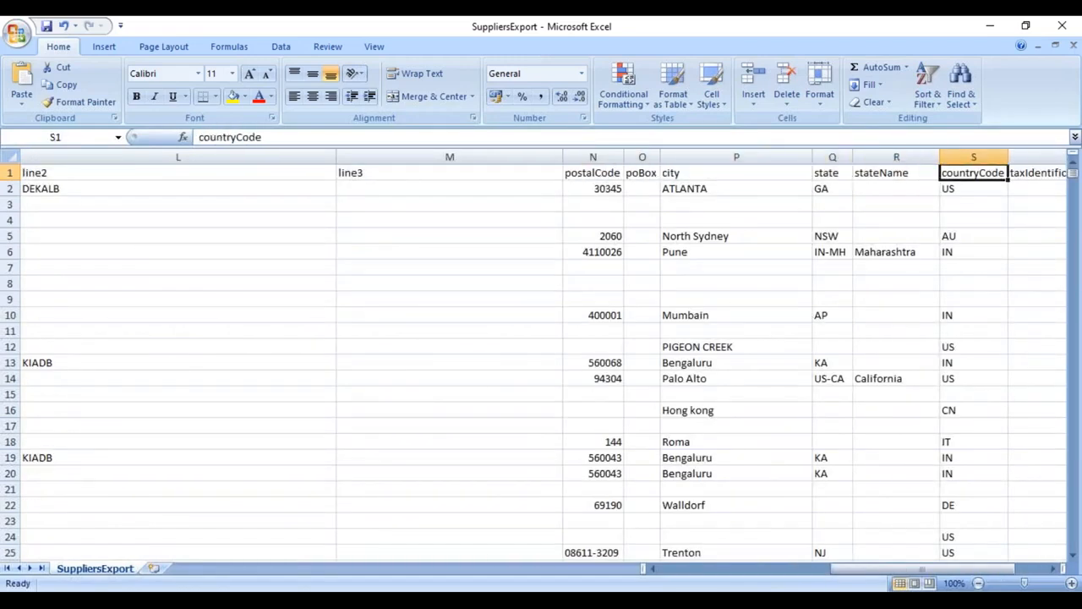
pyautogui.press('Right')
pyautogui.press('Right')
pyautogui.press('Right')
pyautogui.press('Right')
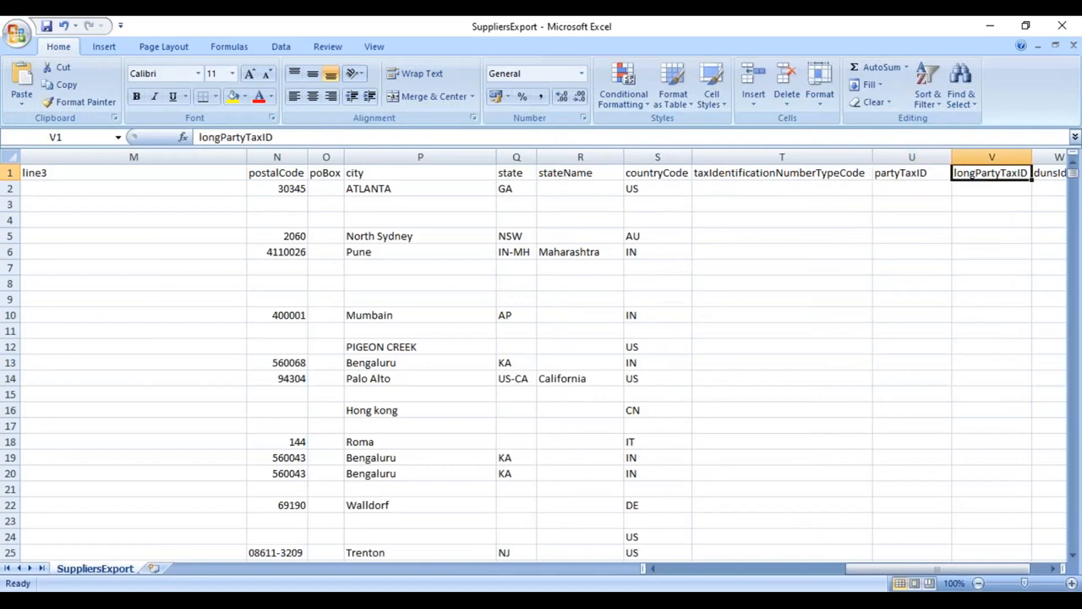
pyautogui.press('Right')
pyautogui.press('Right')
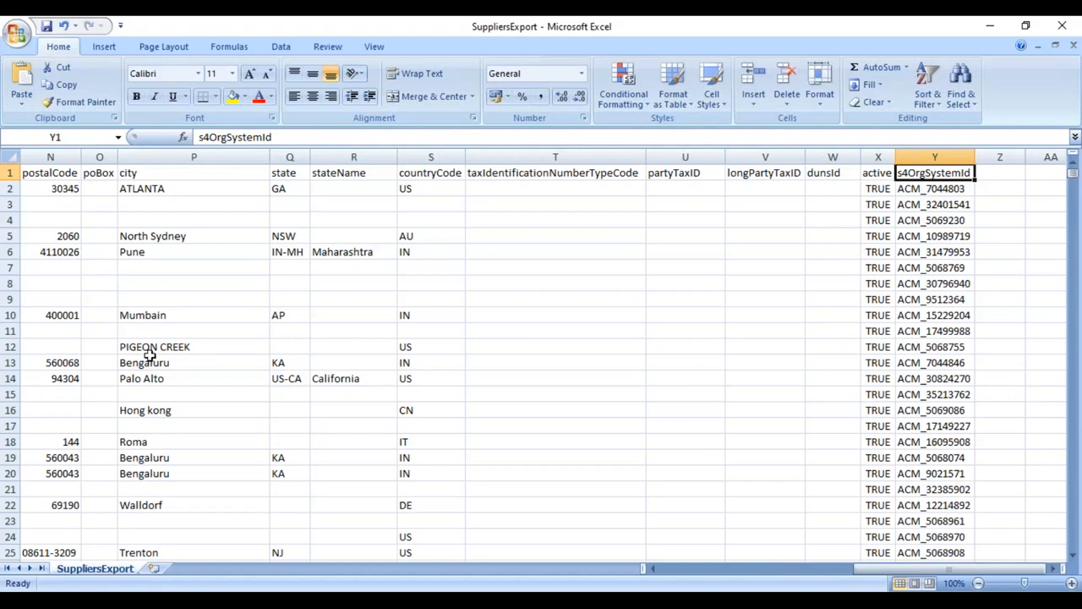
# - Return to the first columns of the SuppliersExport sheet and look over the supplier records in rows 2 to 7
pyautogui.click(673, 572)
pyautogui.moveTo(674, 573); pyautogui.dragTo(669, 569)
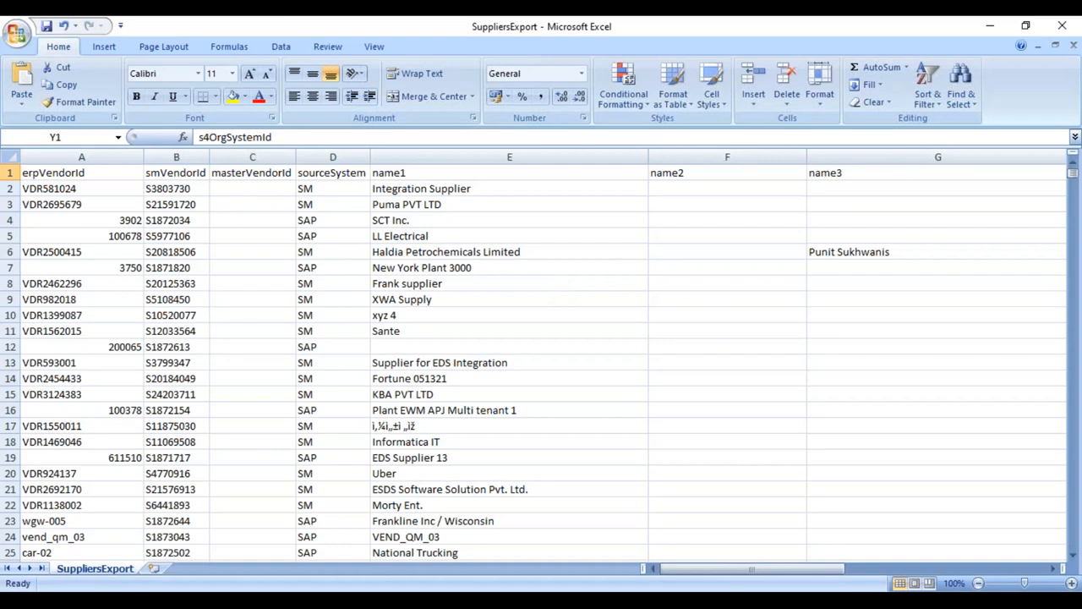
pyautogui.moveTo(122, 194); pyautogui.dragTo(825, 271)
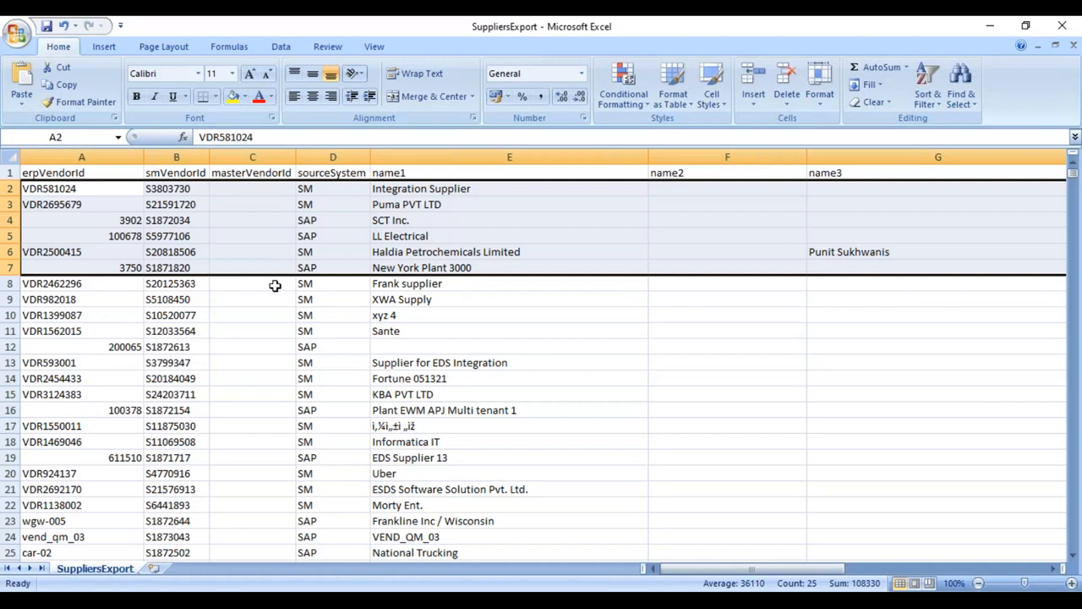
pyautogui.moveTo(100, 192); pyautogui.dragTo(887, 279)
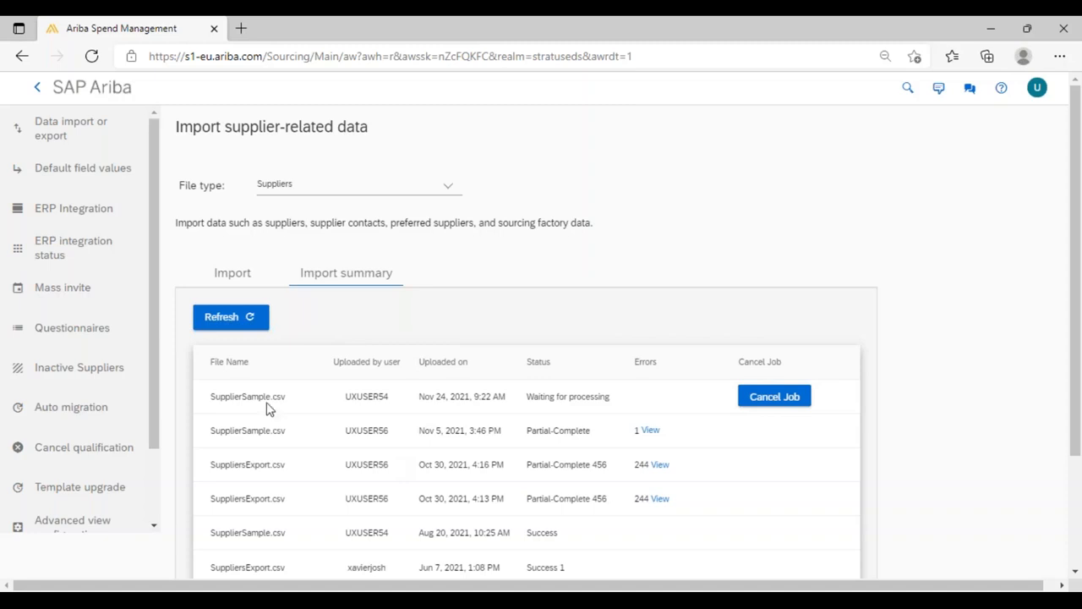
# - Switch to SAP Ariba in the browser and open the import options for the Supplier contacts file type
pyautogui.click(449, 191)
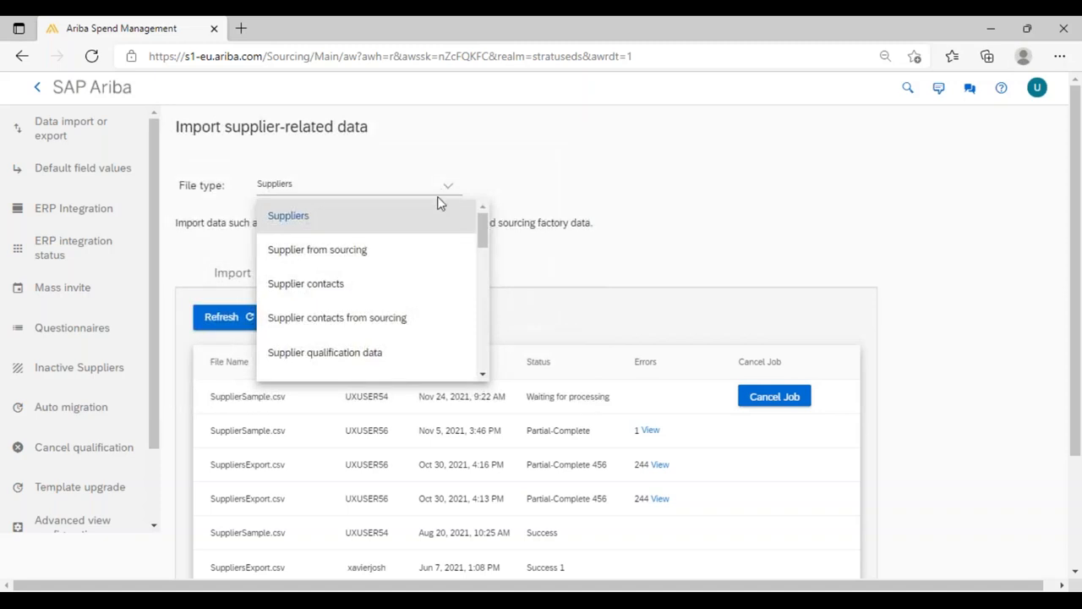
pyautogui.click(367, 284)
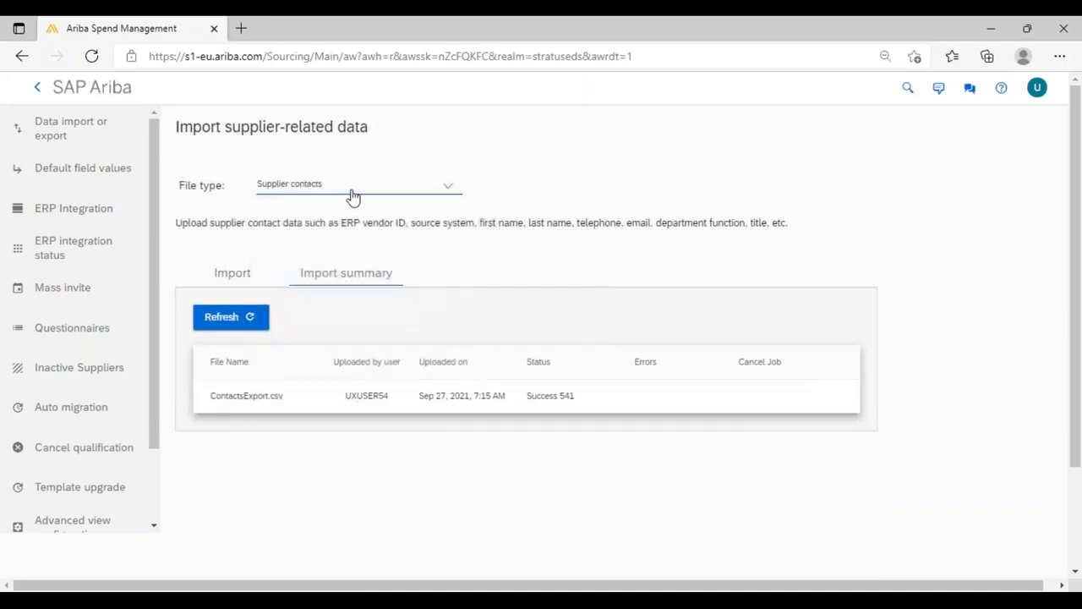
pyautogui.click(241, 277)
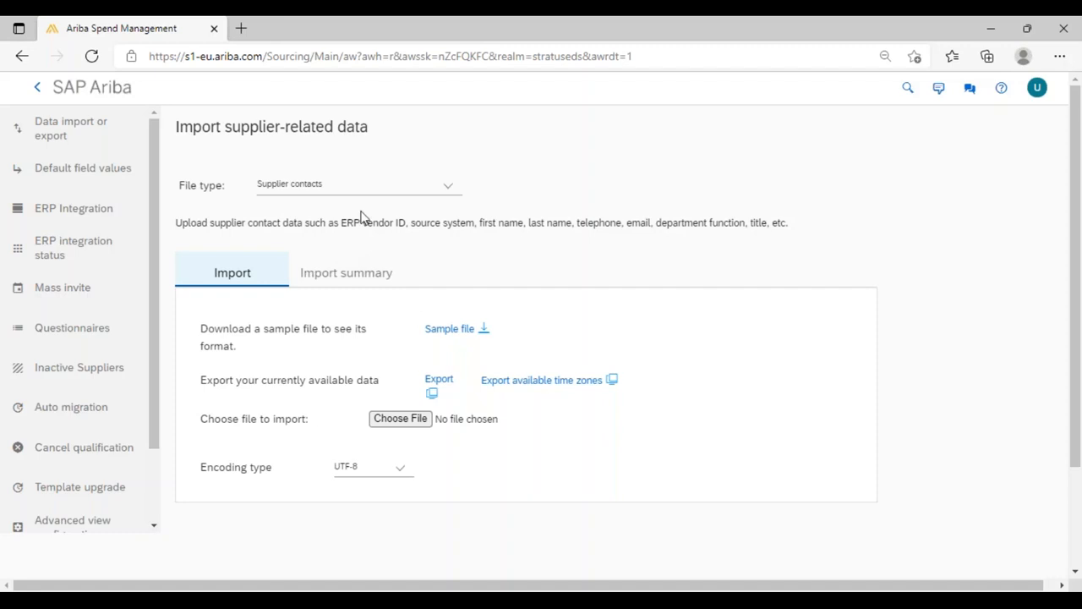
# - Download the supplier contacts sample file and open SupplierContacts.csv in Excel
pyautogui.click(448, 329)
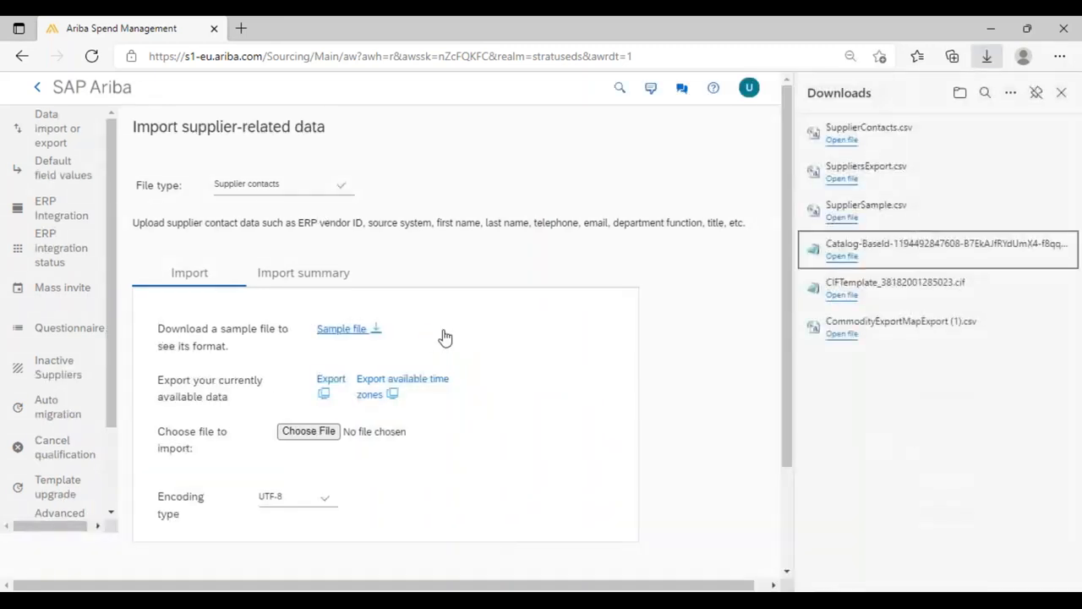
pyautogui.click(847, 143)
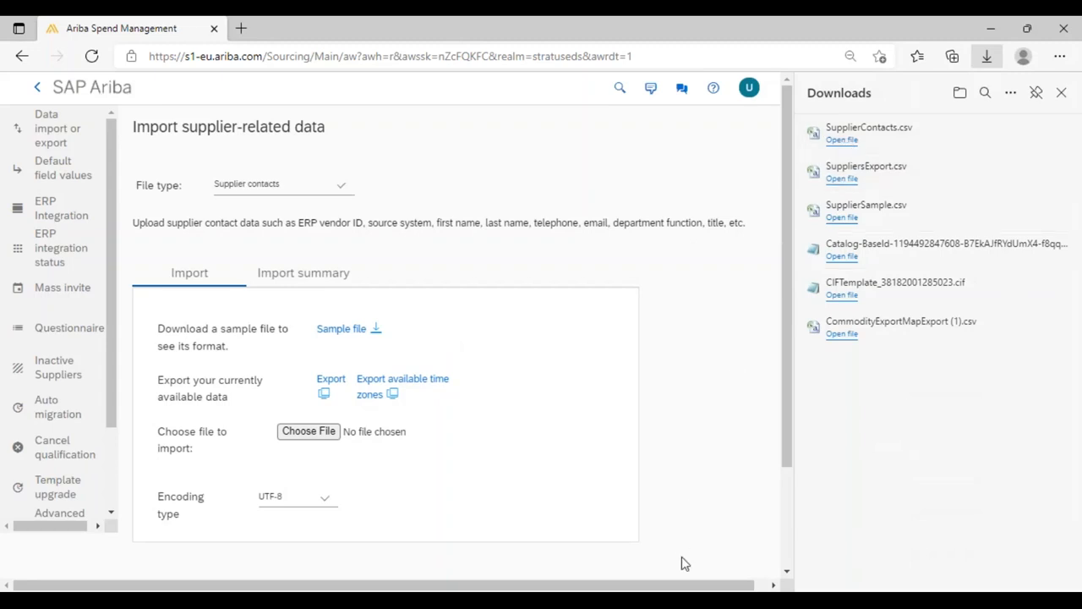
pyautogui.click(711, 584)
pyautogui.click(808, 539)
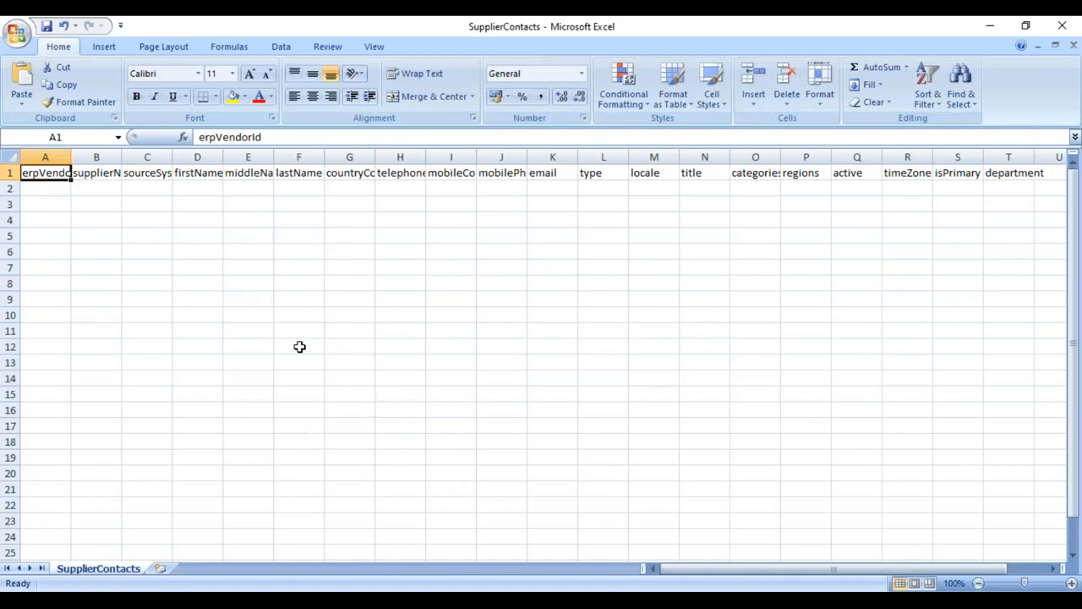
# - Auto-fit the width of all columns in the SupplierContacts sheet
pyautogui.click(12, 157)
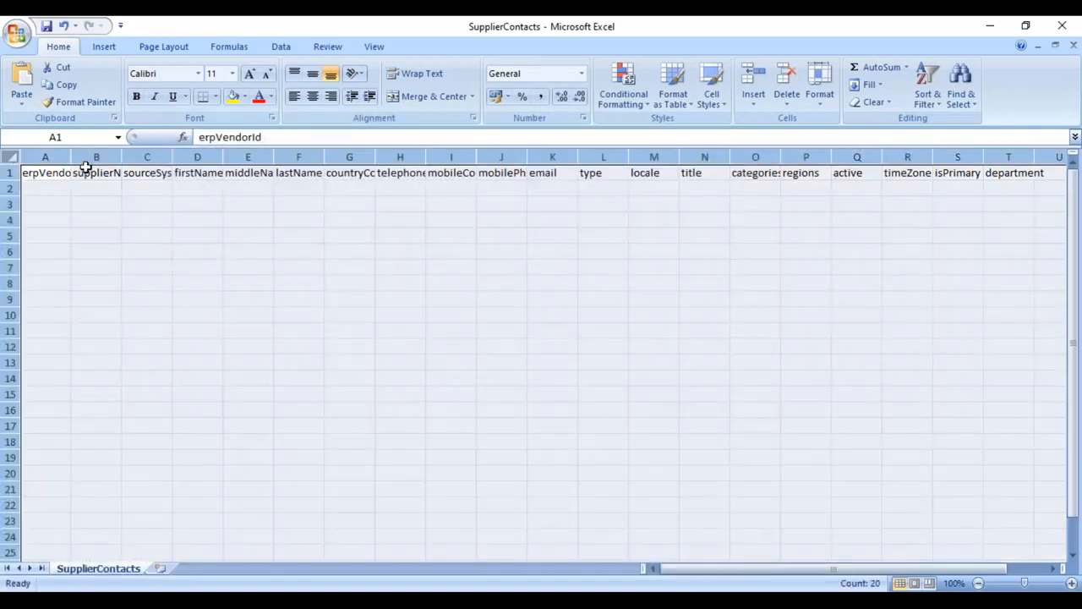
pyautogui.doubleClick(69, 158)
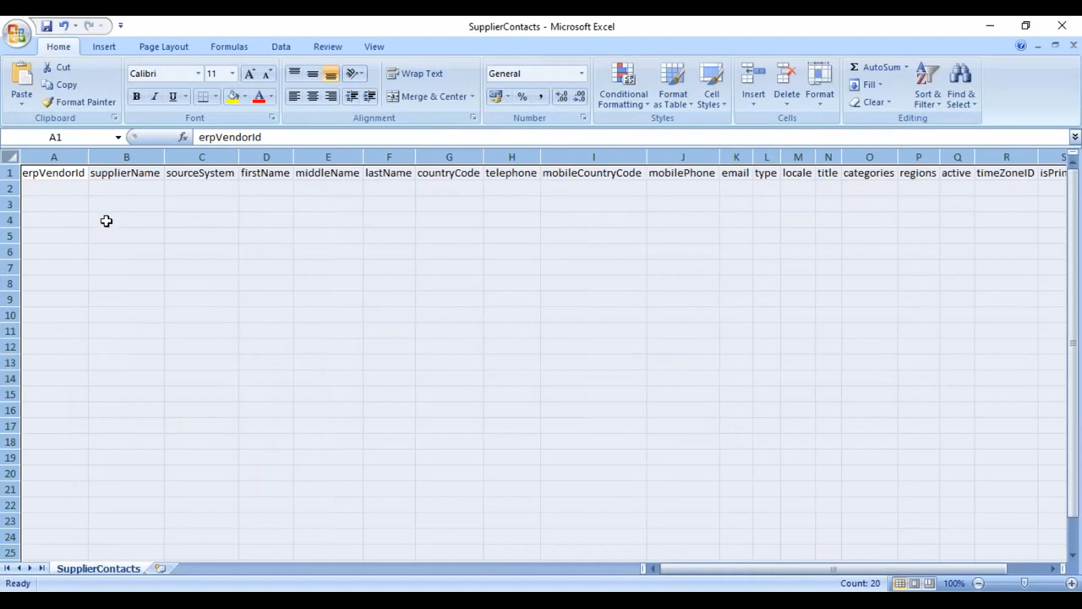
pyautogui.click(104, 220)
# - Go through the SupplierContacts header row field by field, from erpVendorId to department
pyautogui.click(54, 174)
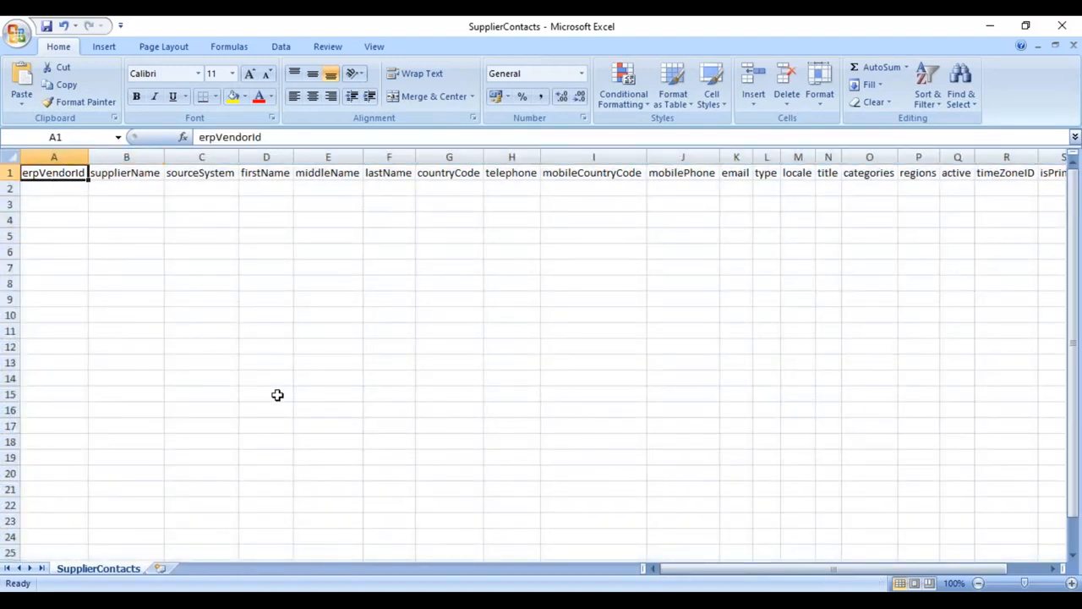
pyautogui.press('Right')
pyautogui.press('Right')
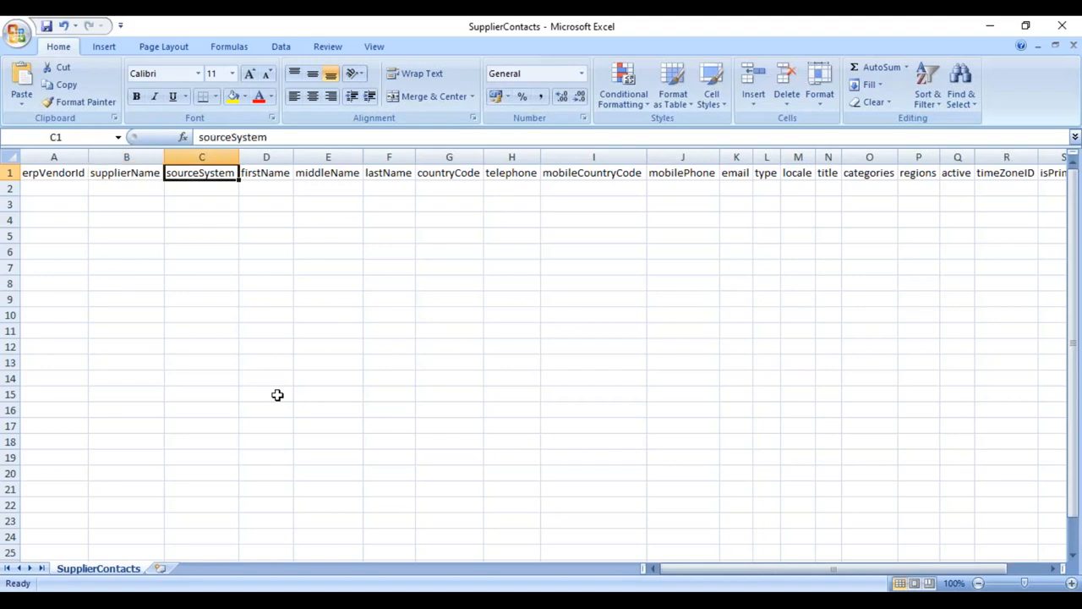
pyautogui.press('Right')
pyautogui.press('Right')
pyautogui.press('Right')
pyautogui.press('Right')
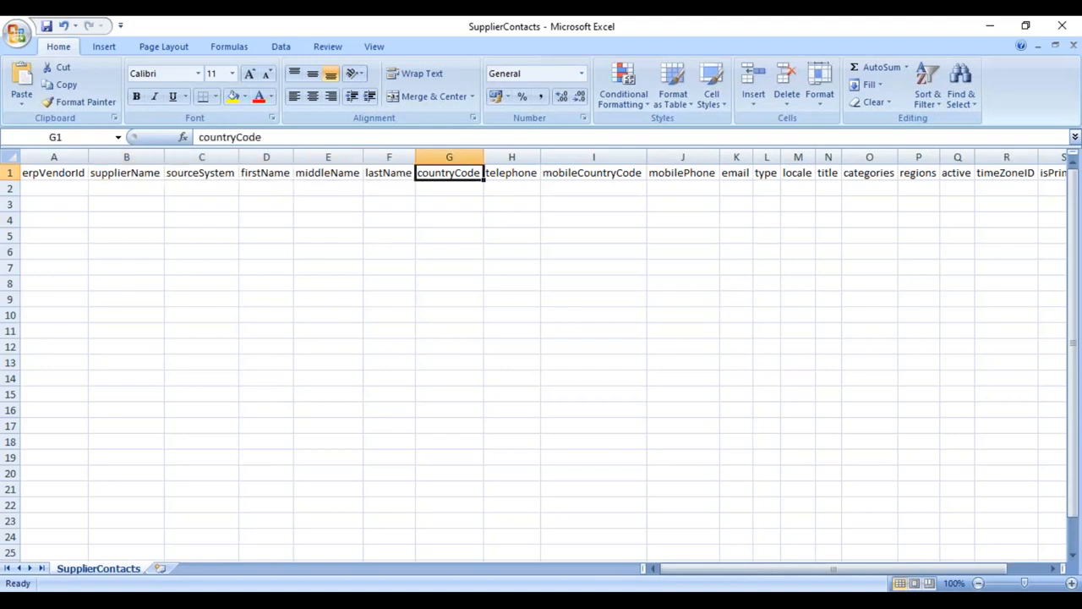
pyautogui.press('Right')
pyautogui.press('Right')
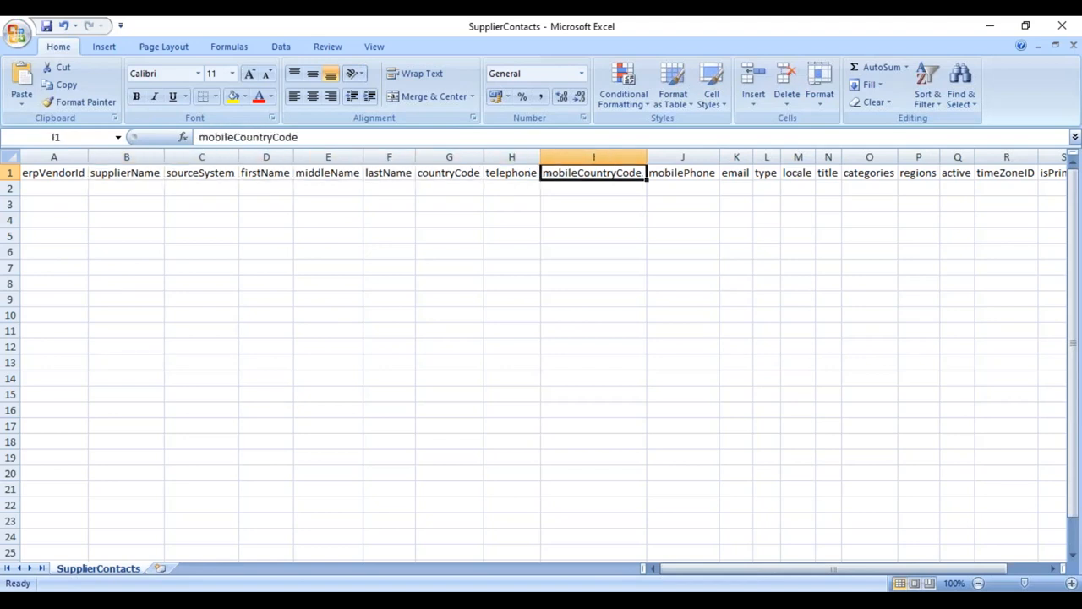
pyautogui.press('Right')
pyautogui.press('Right')
pyautogui.press('Right')
pyautogui.press('Right')
pyautogui.press('Right')
pyautogui.press('Right')
pyautogui.press('Right')
pyautogui.press('Right')
pyautogui.press('Right')
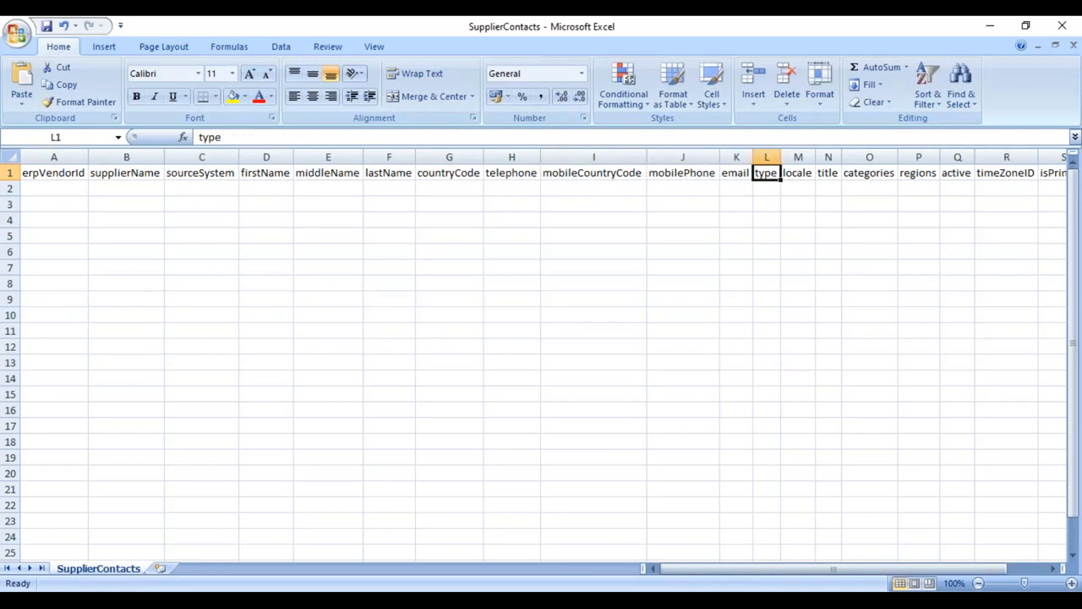
pyautogui.press('Right')
pyautogui.press('Right')
pyautogui.press('Right')
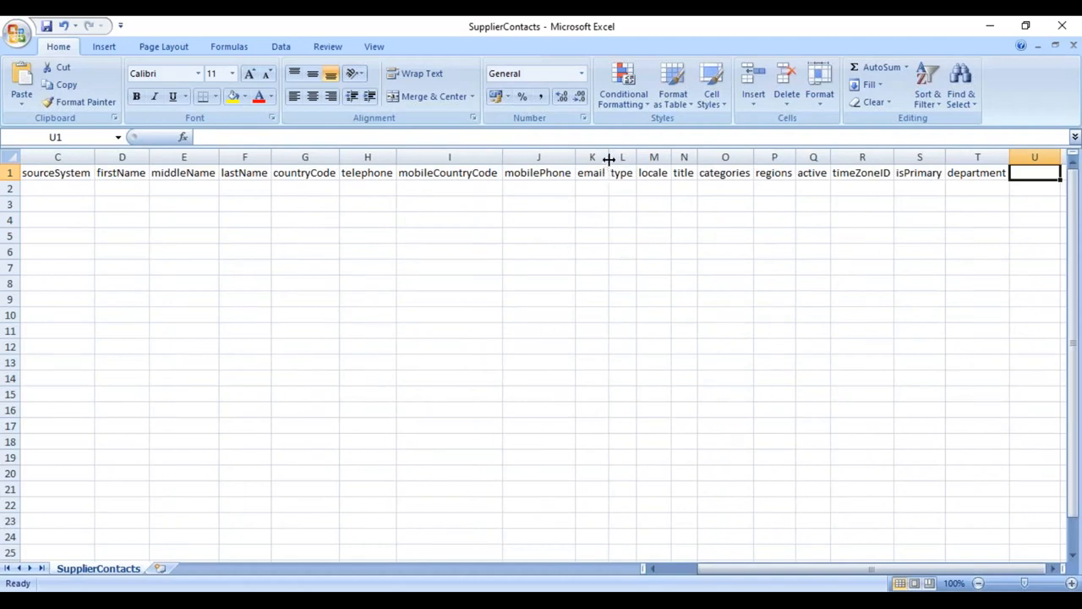
# - Widen the email column of the SupplierContacts sheet and highlight its empty cells in rows 2 to 14
pyautogui.moveTo(608, 158); pyautogui.dragTo(707, 159)
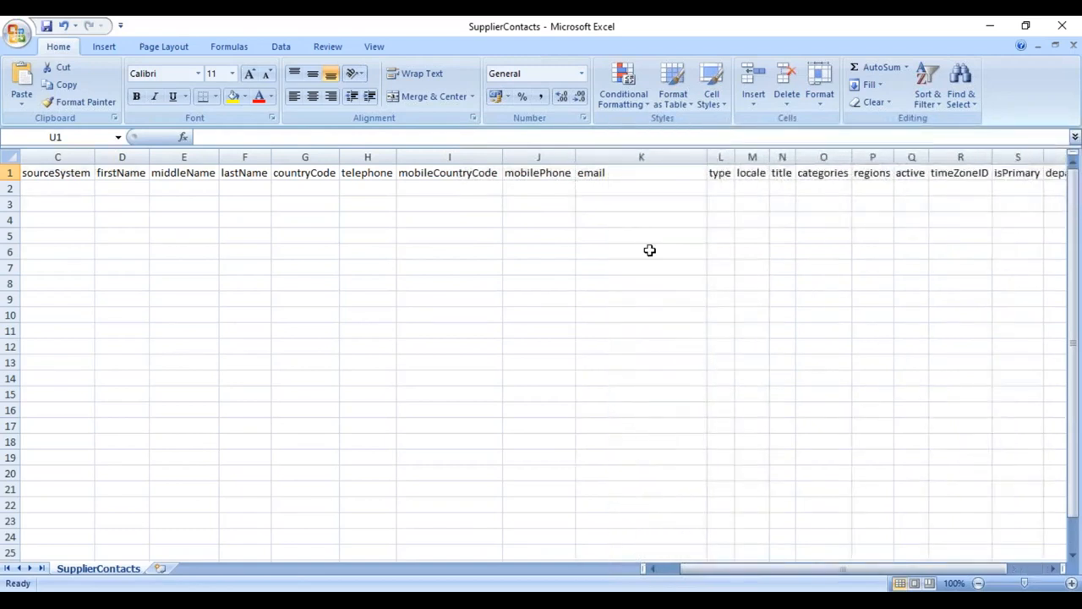
pyautogui.moveTo(612, 189); pyautogui.dragTo(618, 381)
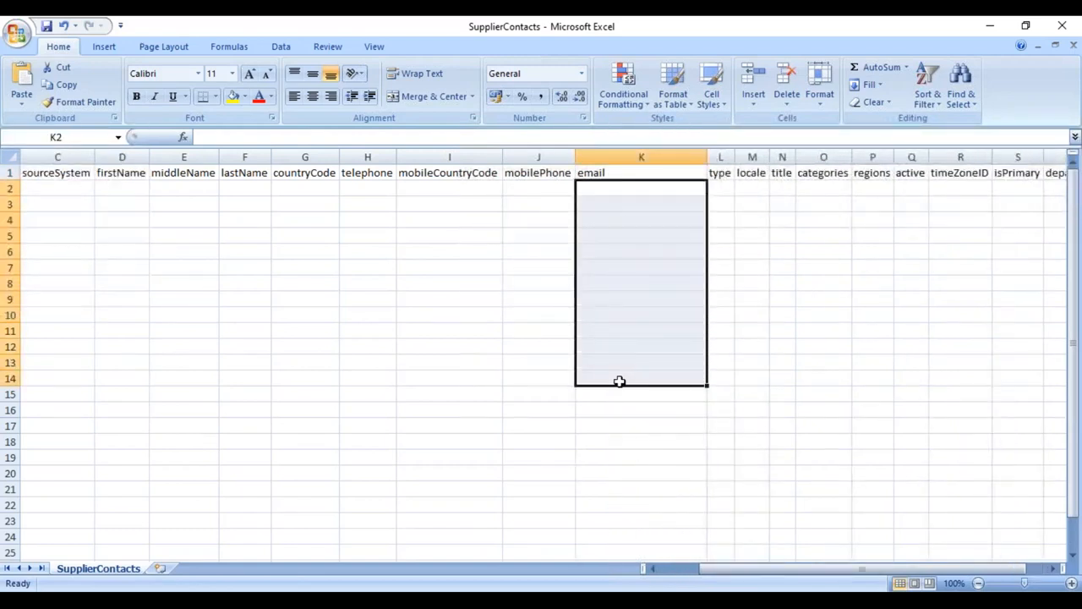
# - Switch back to SAP Ariba in the browser, export the existing supplier contacts and open the ContactsExport file in Excel
pyautogui.click(617, 523)
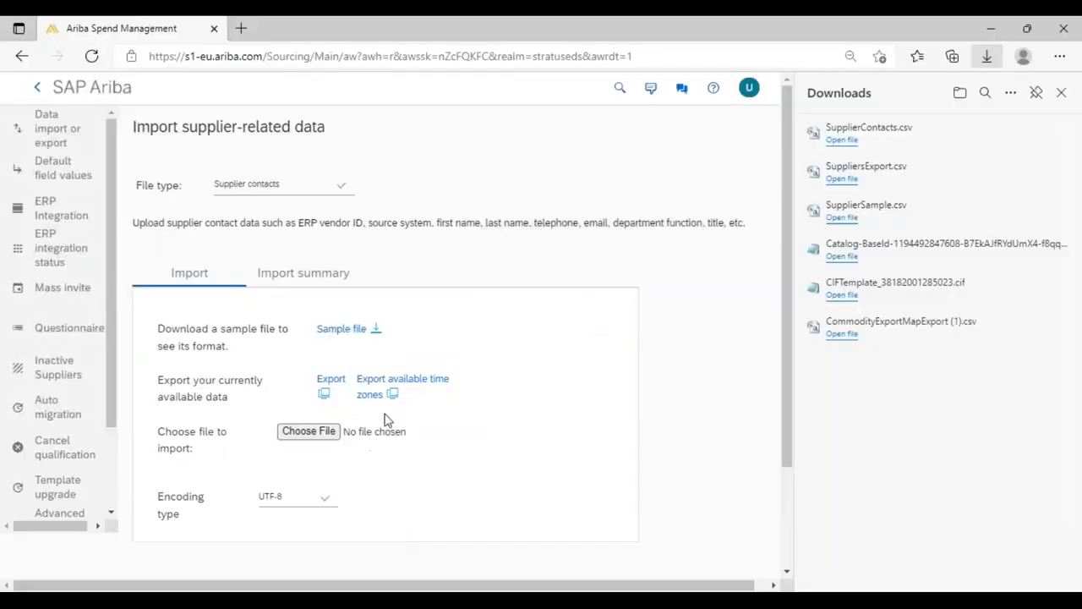
pyautogui.click(330, 381)
pyautogui.click(841, 179)
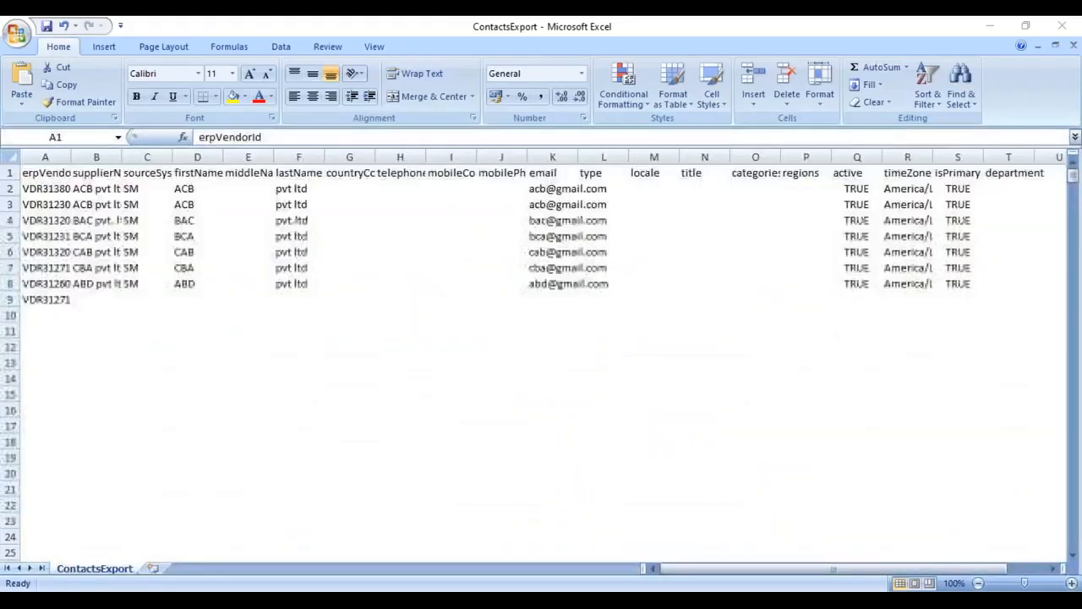
# - Auto-fit the width of all columns in the ContactsExport sheet
pyautogui.click(10, 158)
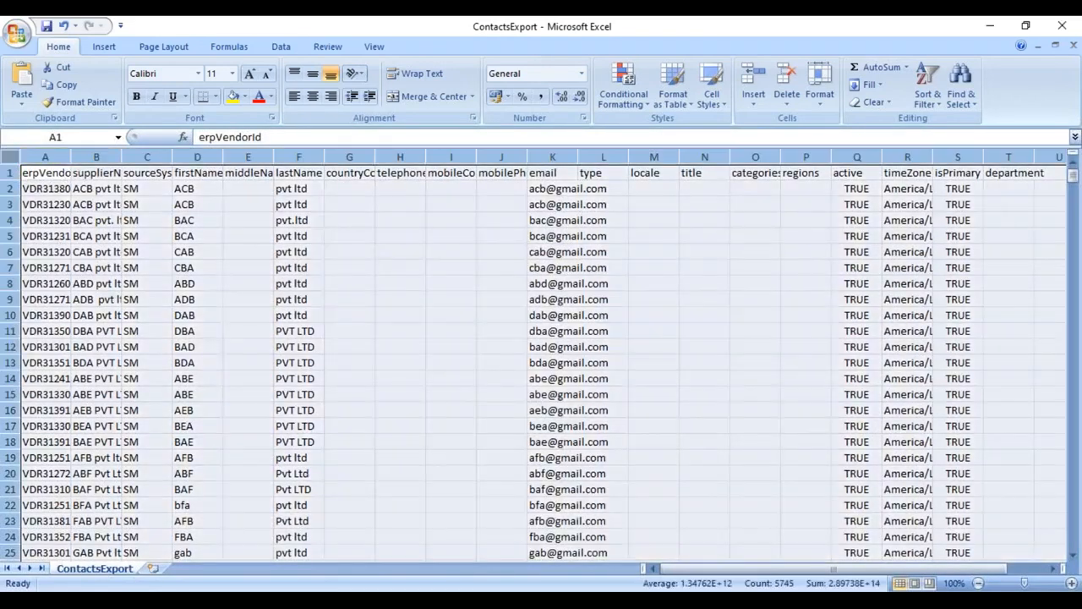
pyautogui.doubleClick(70, 156)
pyautogui.click(116, 285)
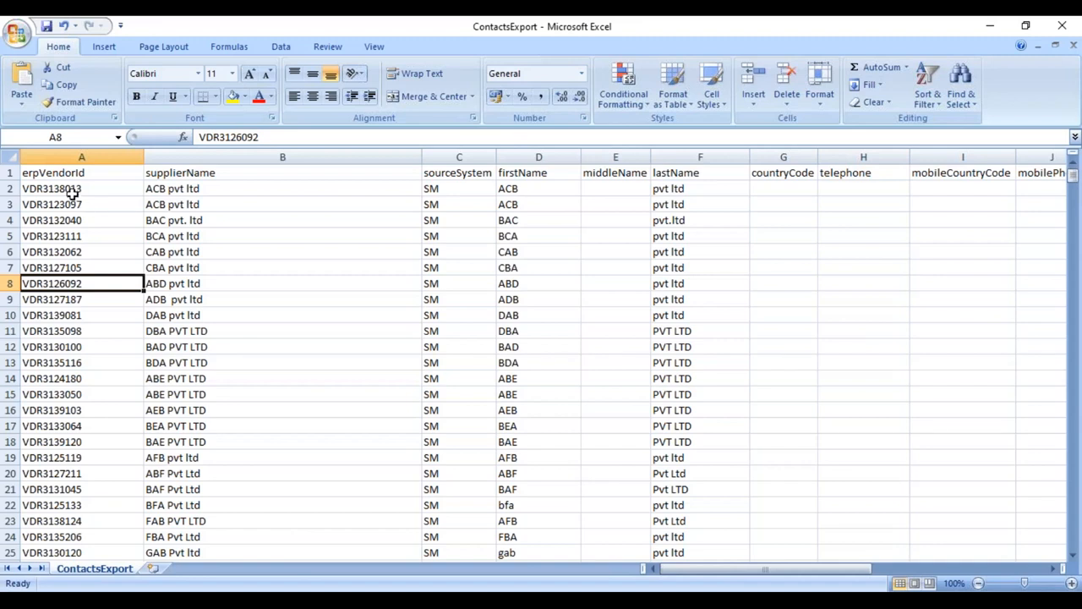
# - Go through the first contact record in row 2 of ContactsExport, from erpVendorId to email
pyautogui.click(73, 191)
pyautogui.press('Right')
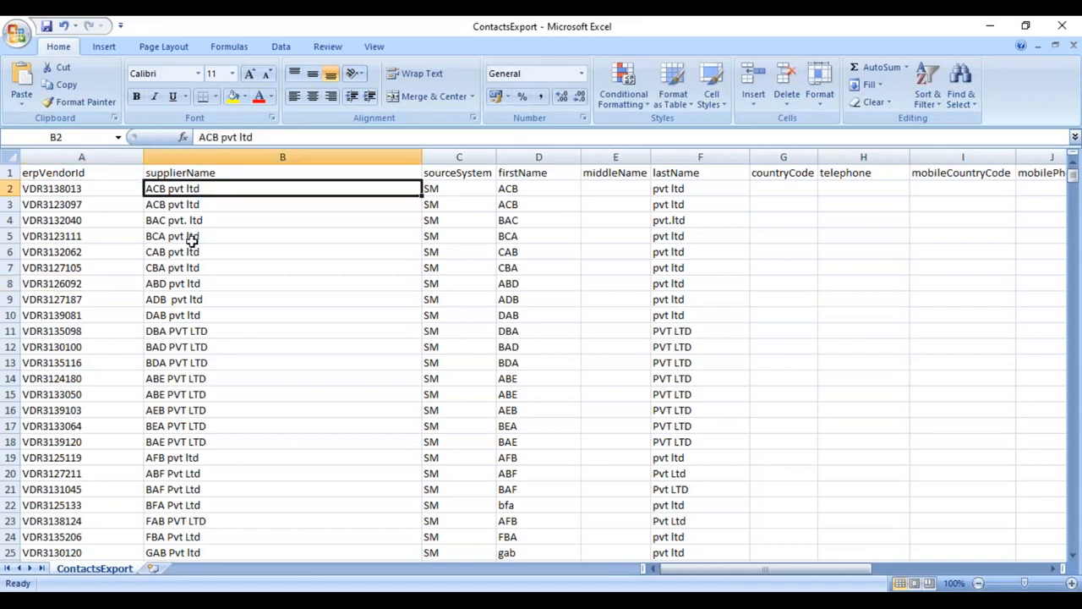
pyautogui.press('Right')
pyautogui.press('Right')
pyautogui.press('Right')
pyautogui.press('Right')
pyautogui.press('Right')
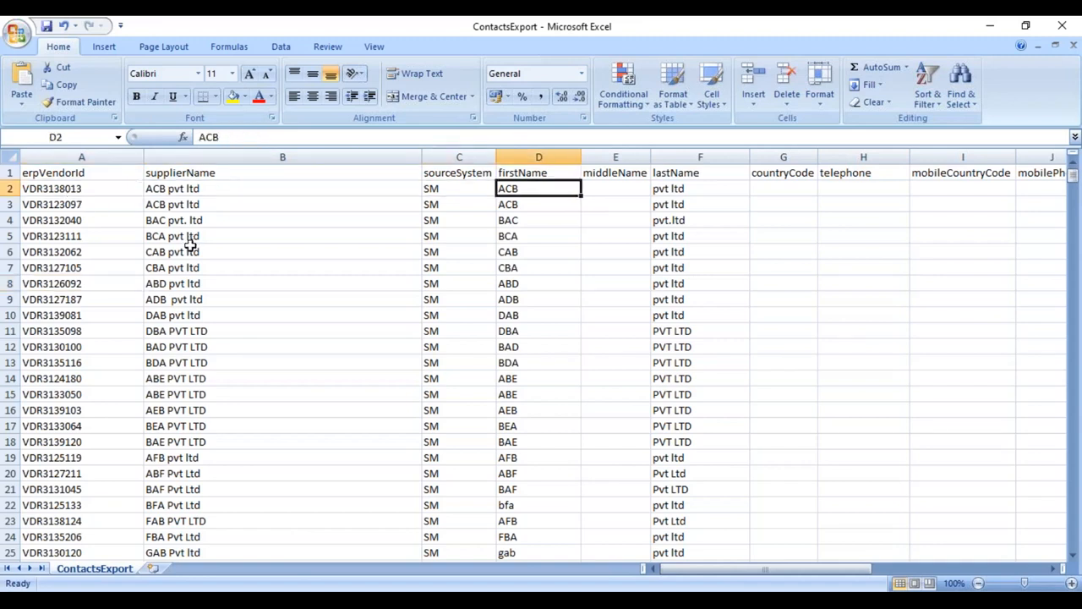
pyautogui.press('Right')
pyautogui.press('Right')
pyautogui.press('Right')
pyautogui.press('Right')
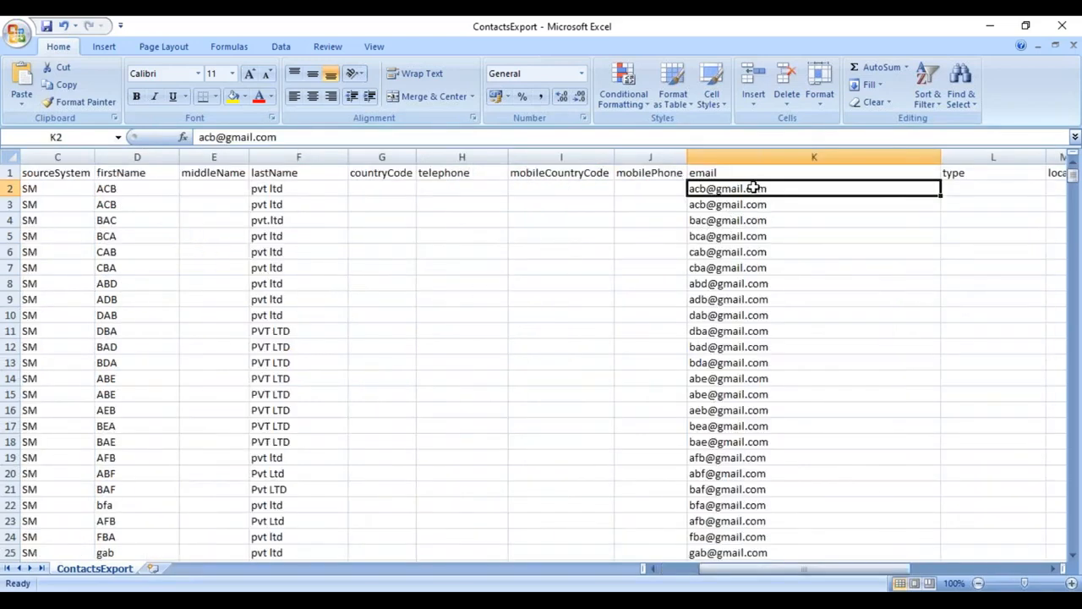
# - Review the email, active and isPrimary columns of the exported contacts, highlighting their values from row 2 down
pyautogui.moveTo(754, 187); pyautogui.dragTo(776, 523)
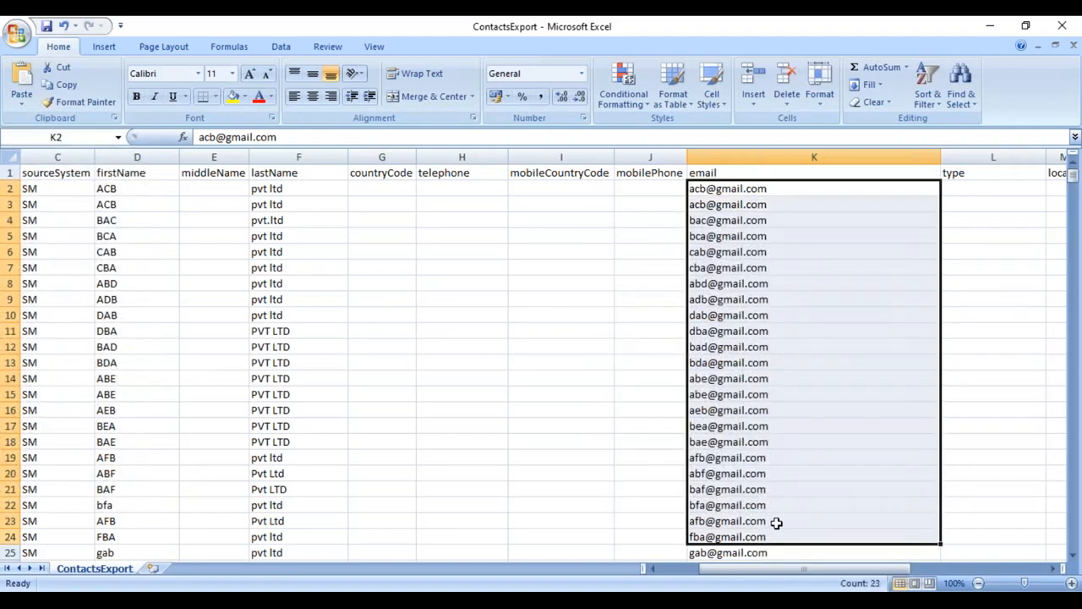
pyautogui.click(1054, 569)
pyautogui.click(1054, 569)
pyautogui.click(1054, 569)
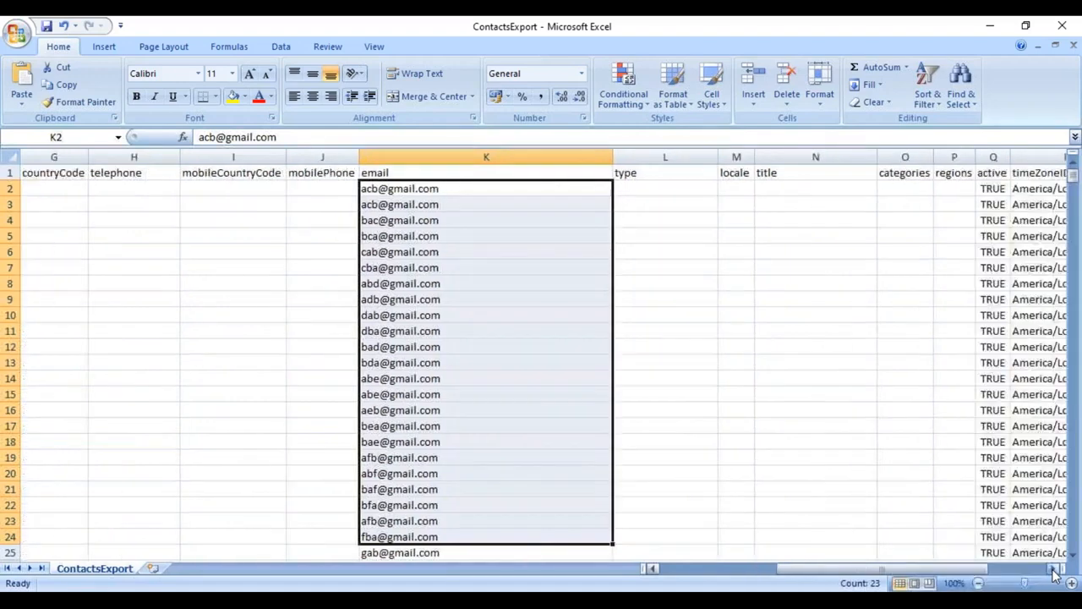
pyautogui.click(1054, 569)
pyautogui.click(1054, 569)
pyautogui.click(1054, 569)
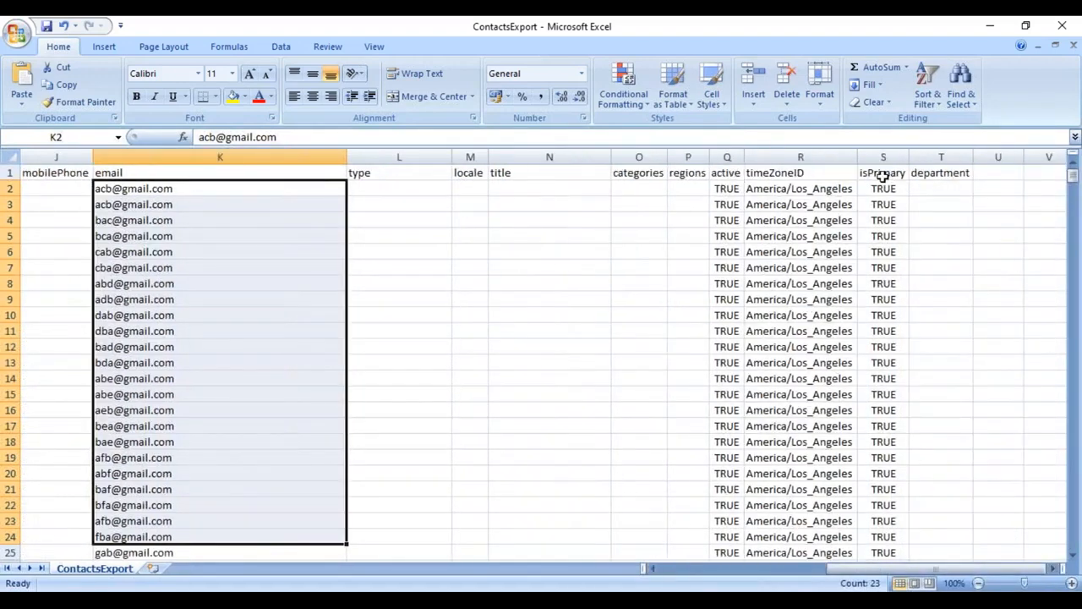
pyautogui.moveTo(724, 192); pyautogui.dragTo(730, 307)
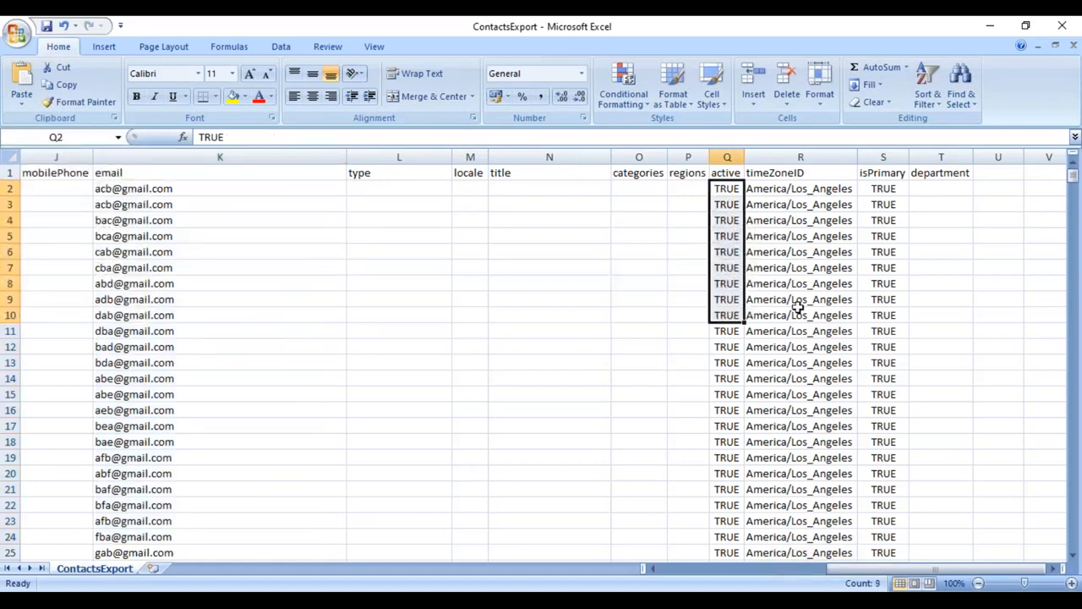
pyautogui.moveTo(882, 189); pyautogui.dragTo(876, 375)
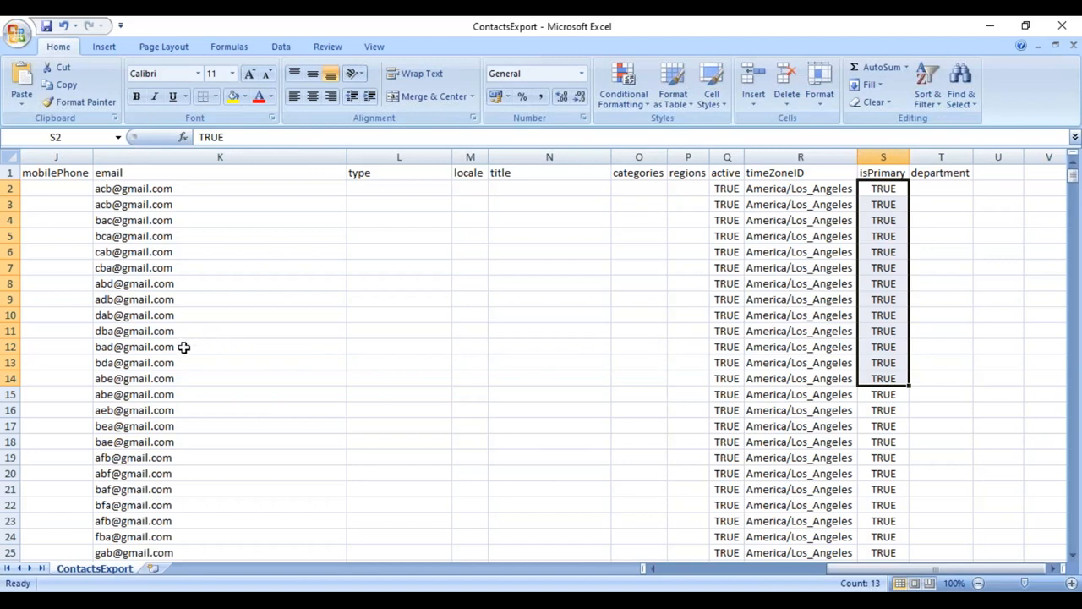
# - Compare the email and isPrimary values of the two contacts in rows 2 and 3 of ContactsExport
pyautogui.moveTo(148, 191); pyautogui.dragTo(162, 205)
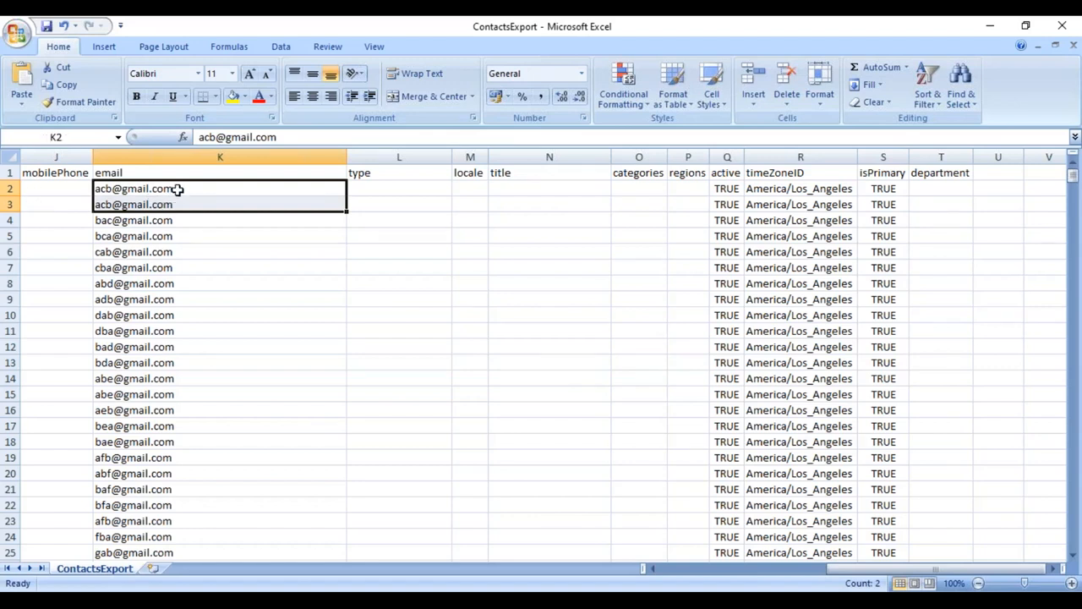
pyautogui.moveTo(176, 188); pyautogui.dragTo(182, 210)
pyautogui.click(875, 190)
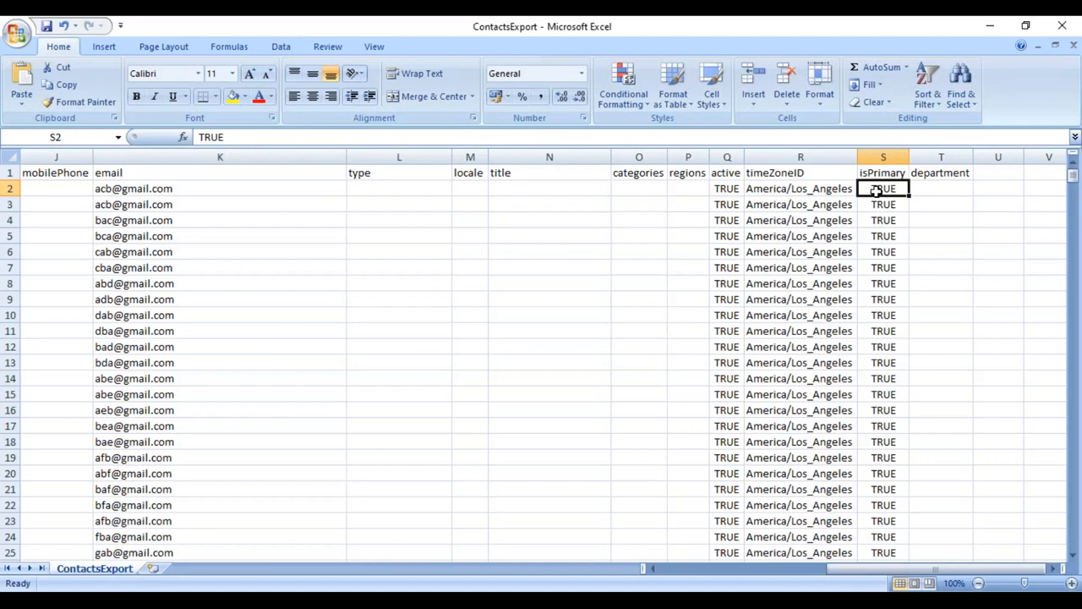
pyautogui.click(203, 188)
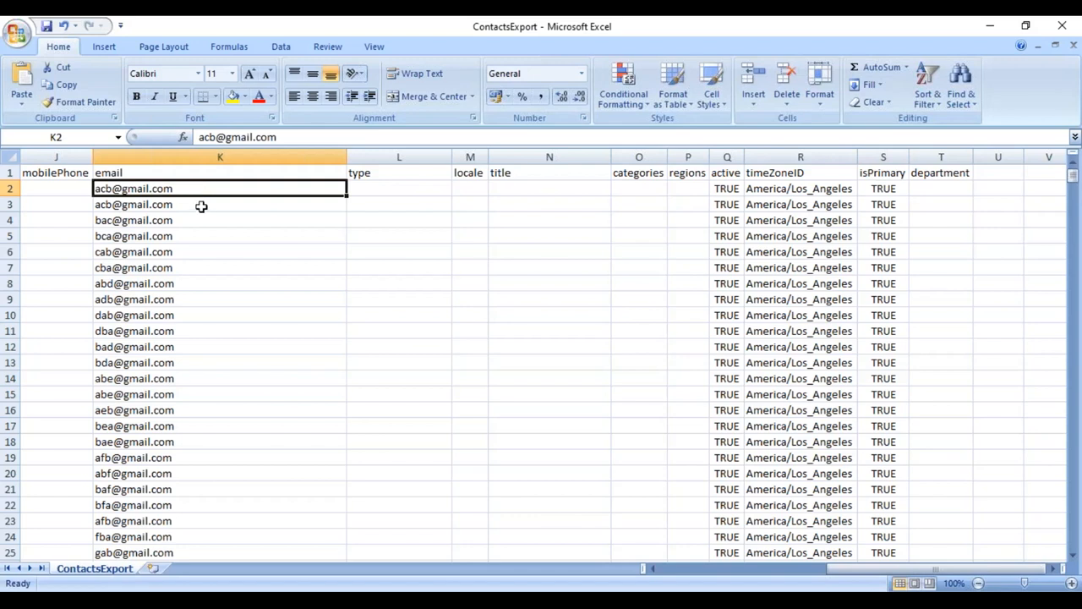
pyautogui.click(201, 204)
pyautogui.click(873, 204)
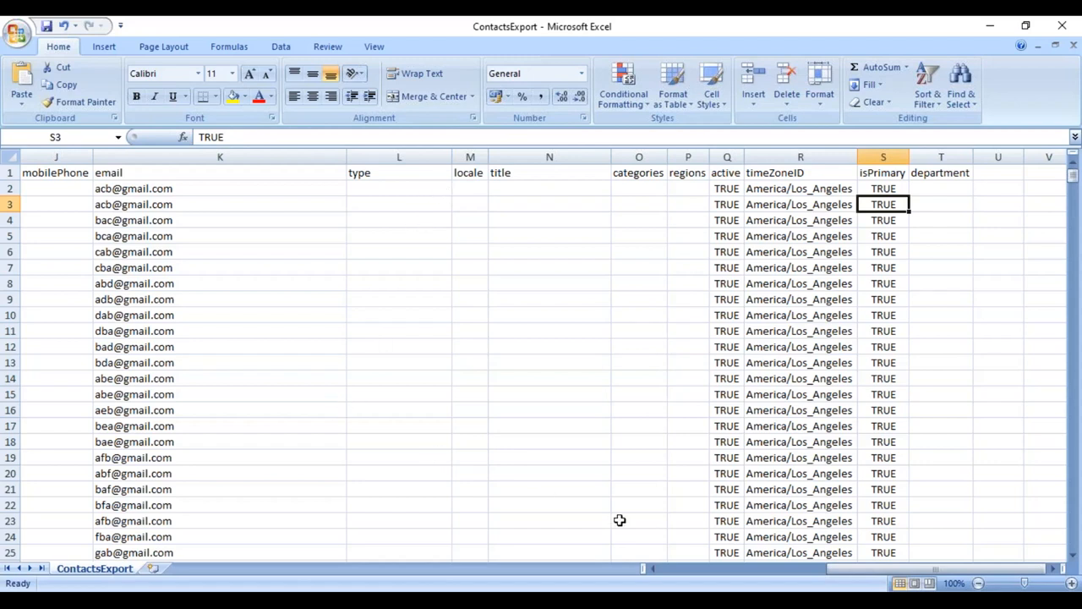
# - Switch to SAP Ariba and upload SupplierContacts.csv as the supplier contacts import file
pyautogui.moveTo(676, 568); pyautogui.dragTo(658, 566)
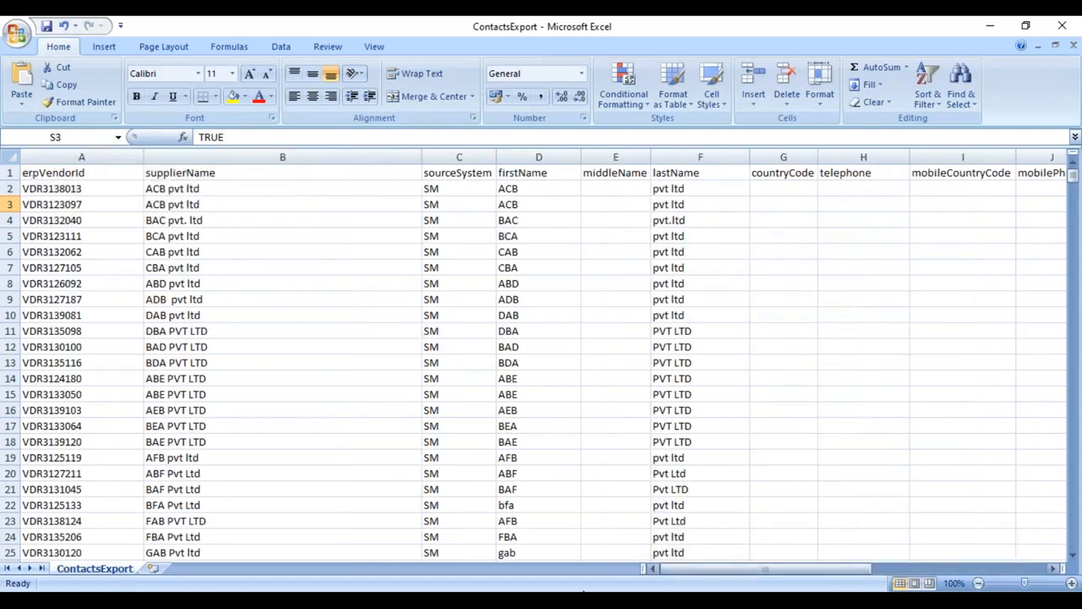
pyautogui.hotkey('alt', 'Tab')
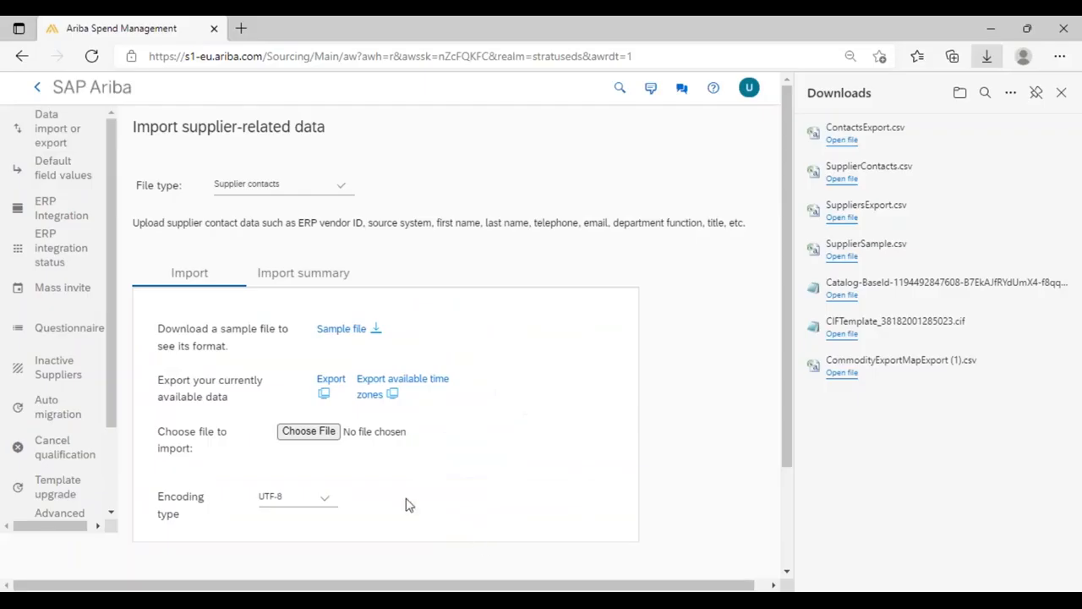
pyautogui.click(319, 435)
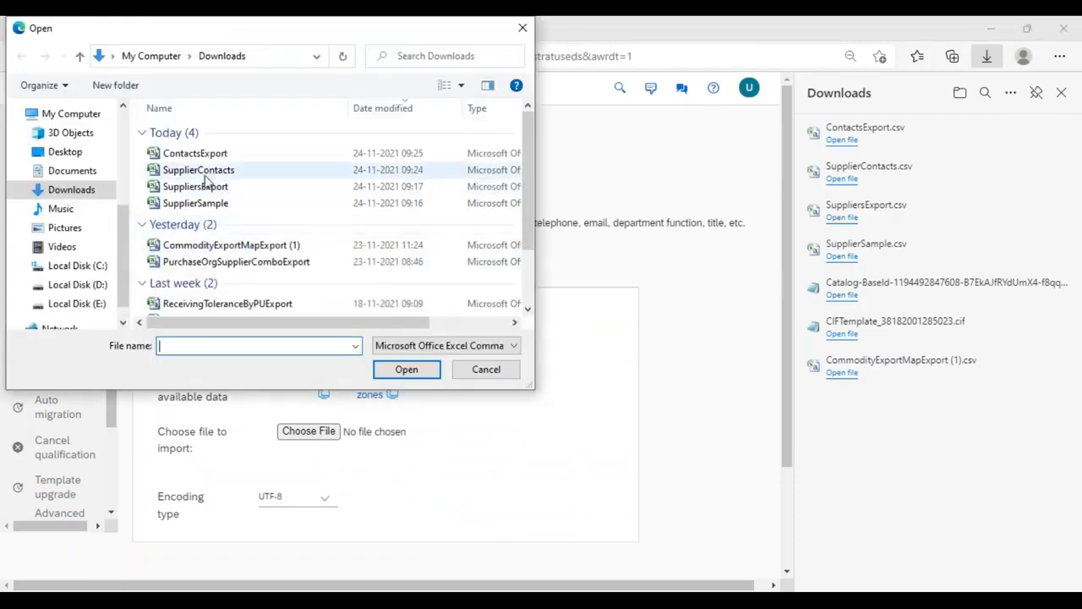
pyautogui.click(205, 173)
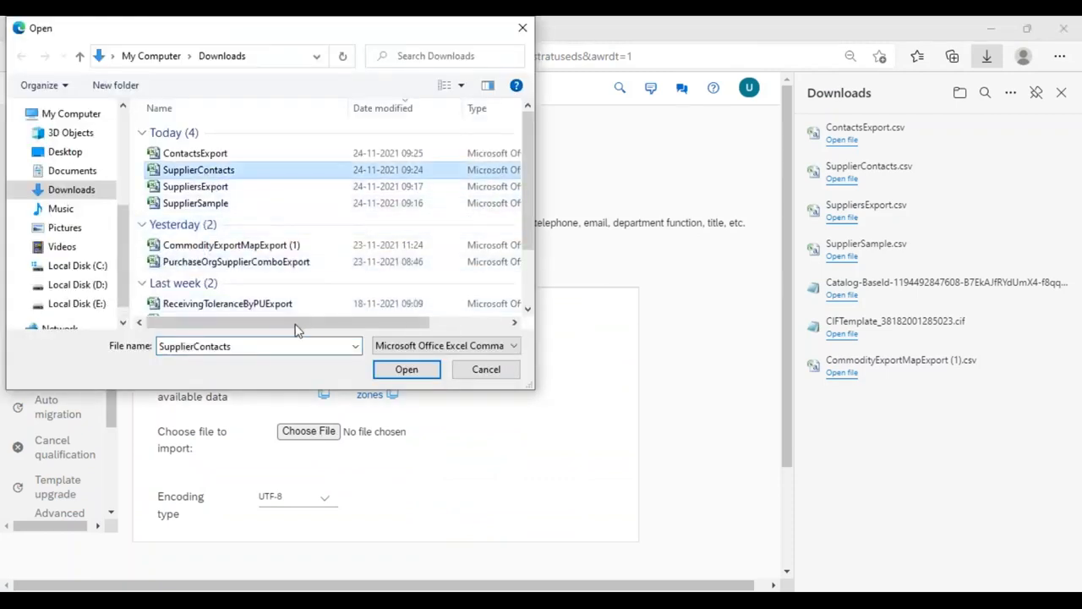
pyautogui.click(408, 368)
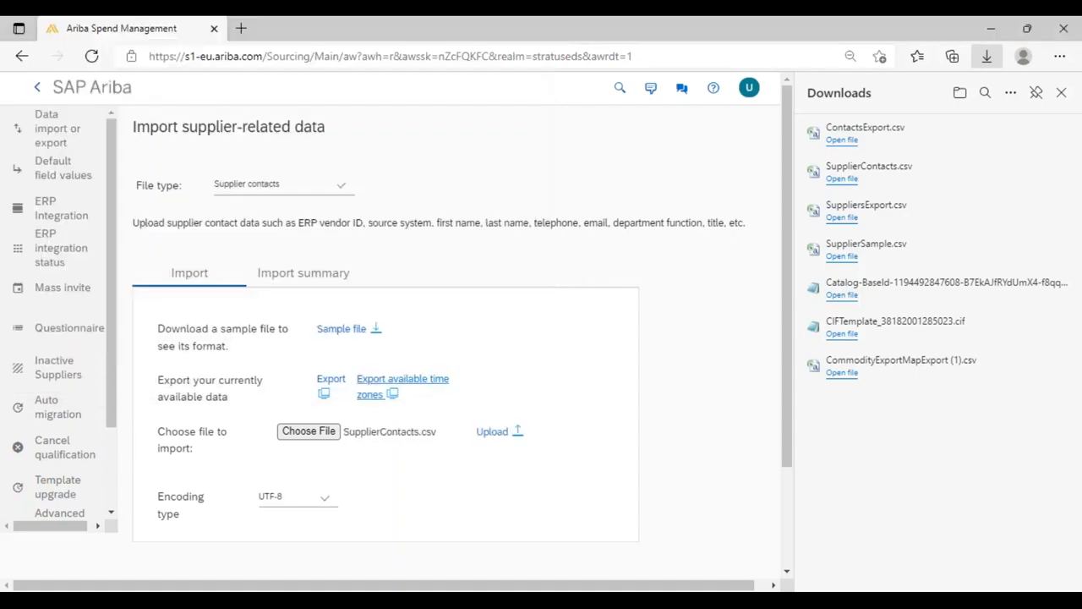
pyautogui.click(500, 432)
# - Check the import summary for the supplier contacts upload and look through the available import file types
pyautogui.click(314, 297)
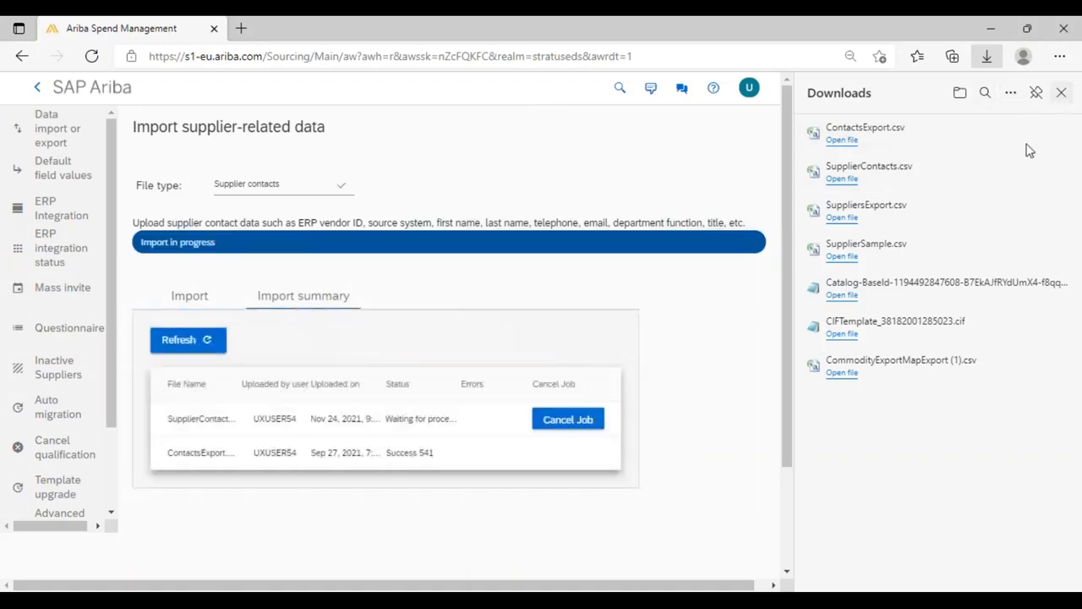
pyautogui.click(1062, 93)
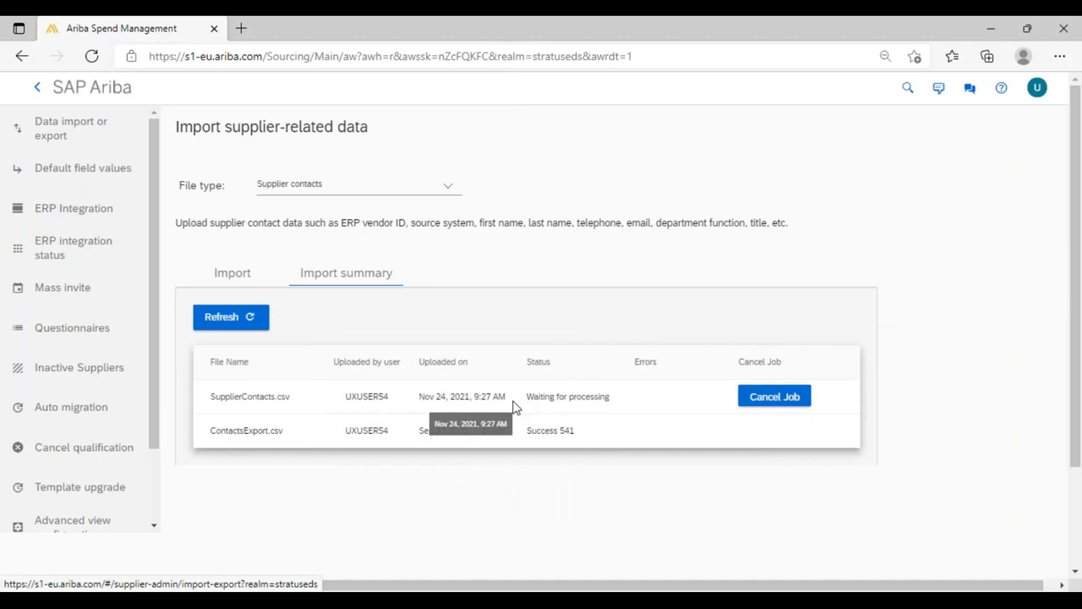
pyautogui.click(448, 193)
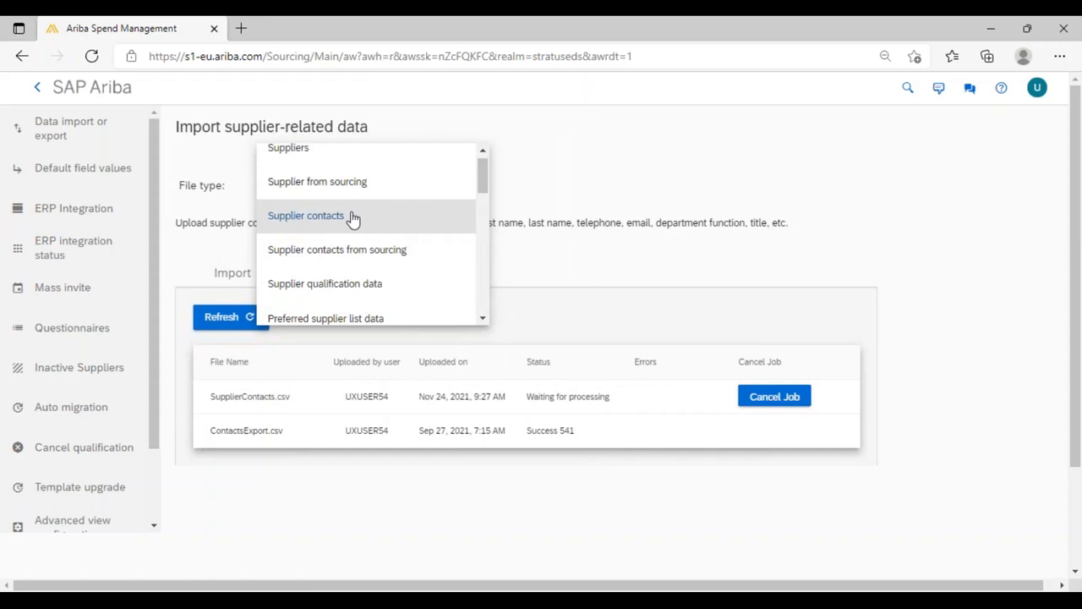
pyautogui.click(606, 194)
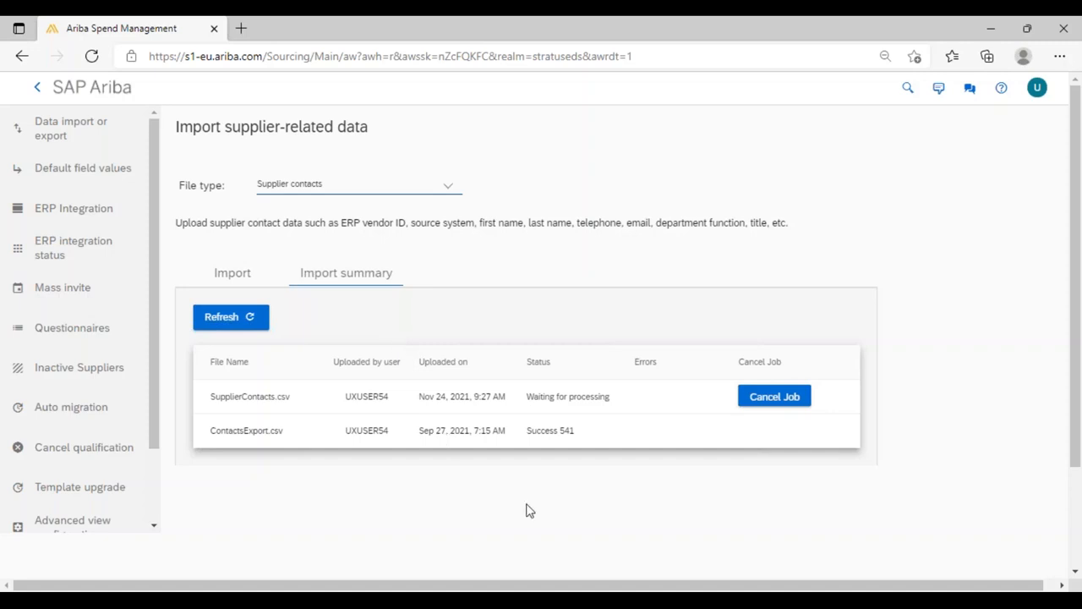
# - Switch to the SuppliersExport workbook and review the smVendorId and erpVendorId values from row 2 down
pyautogui.click(682, 600)
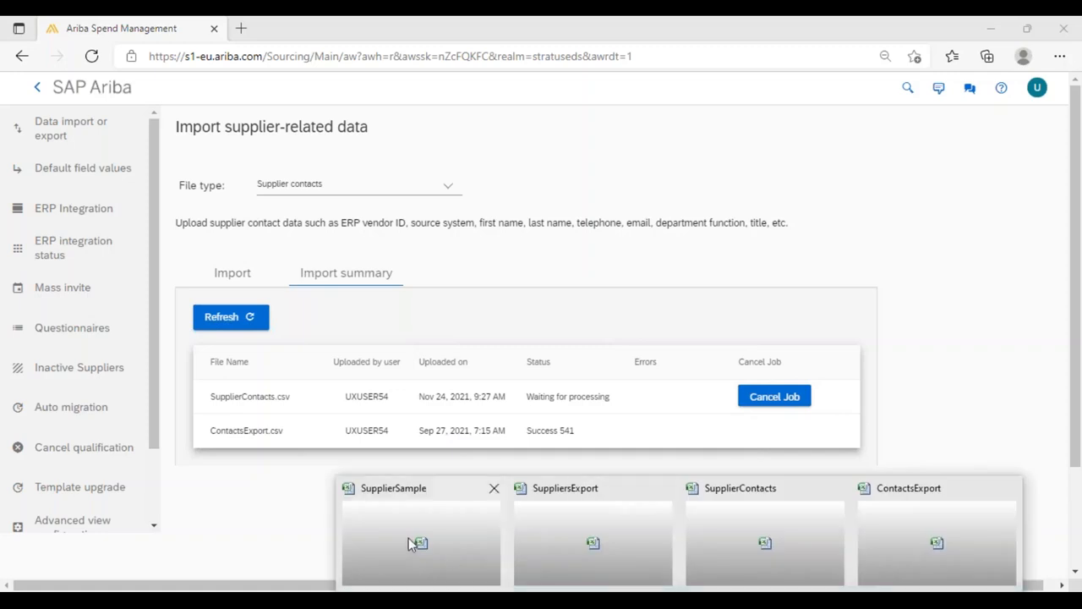
pyautogui.click(548, 545)
pyautogui.moveTo(169, 193); pyautogui.dragTo(173, 394)
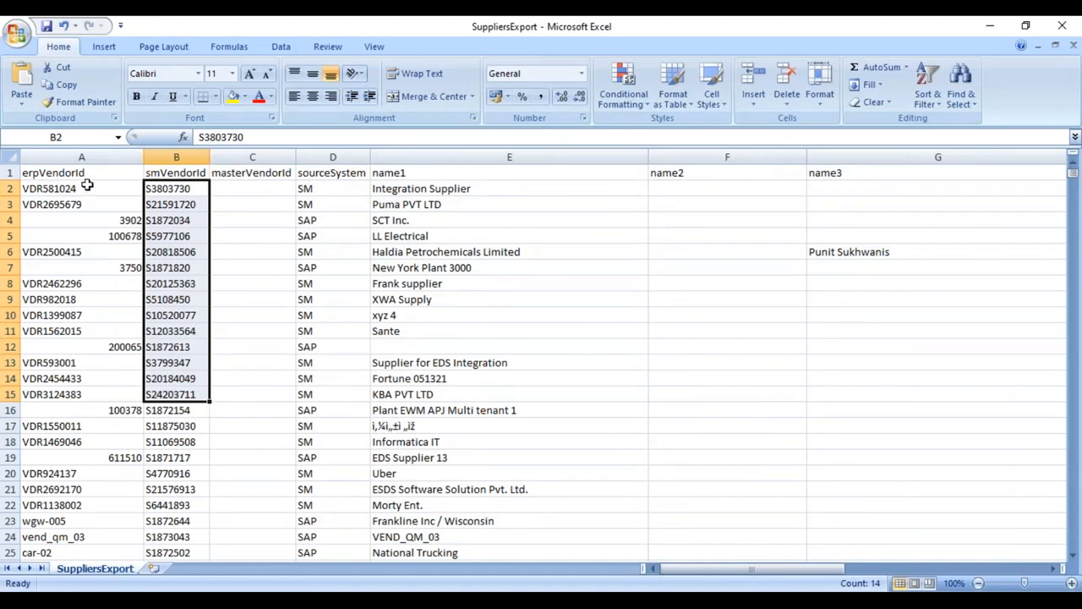
pyautogui.moveTo(87, 186); pyautogui.dragTo(101, 409)
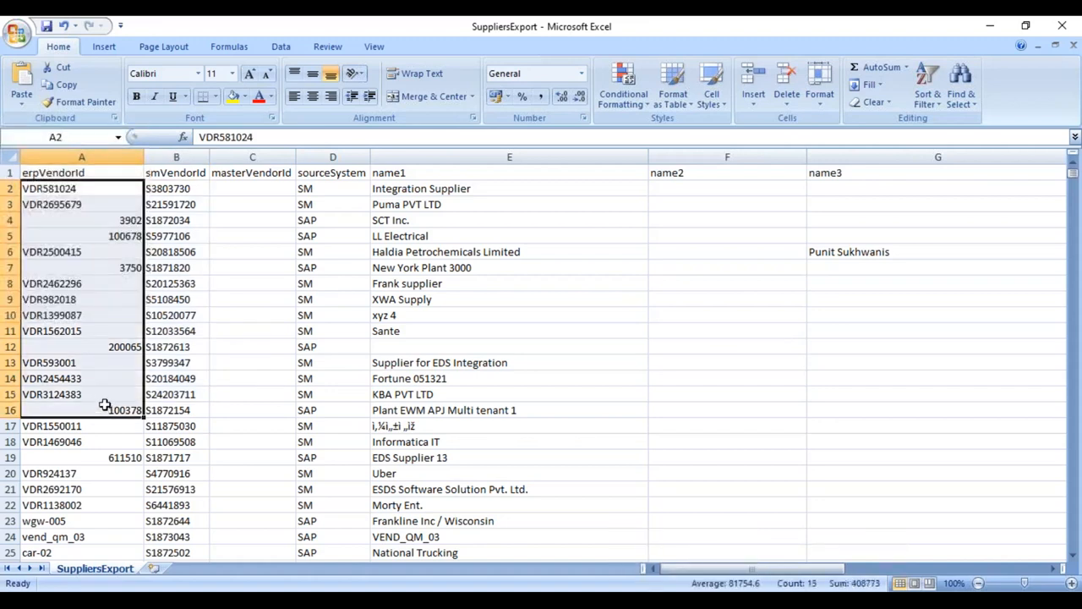
# - Switch back to SAP Ariba and open the Mass invite page for supplier registration
pyautogui.click(539, 593)
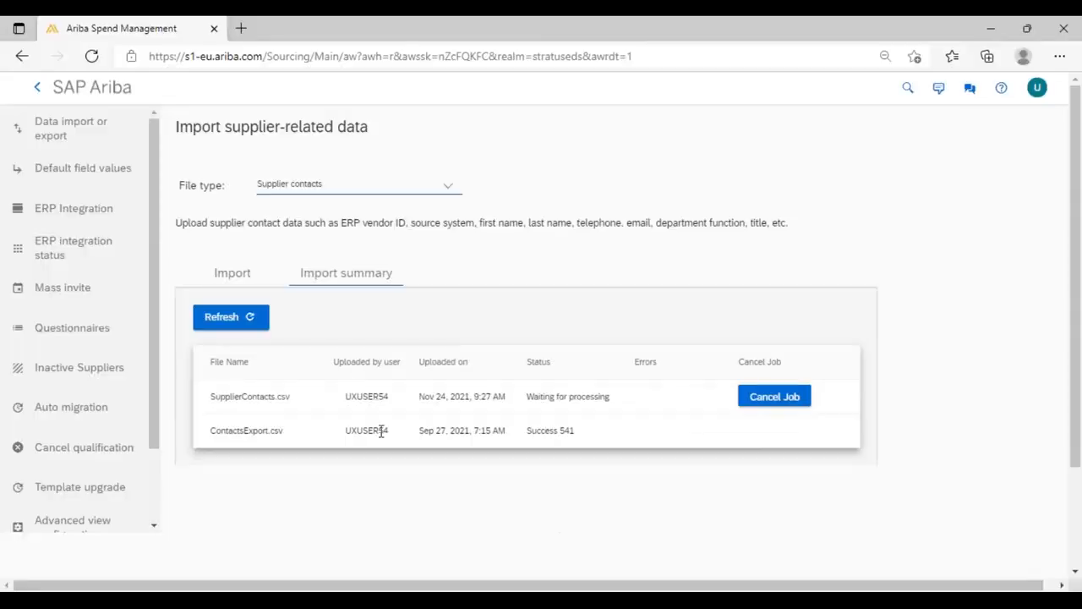
pyautogui.click(232, 279)
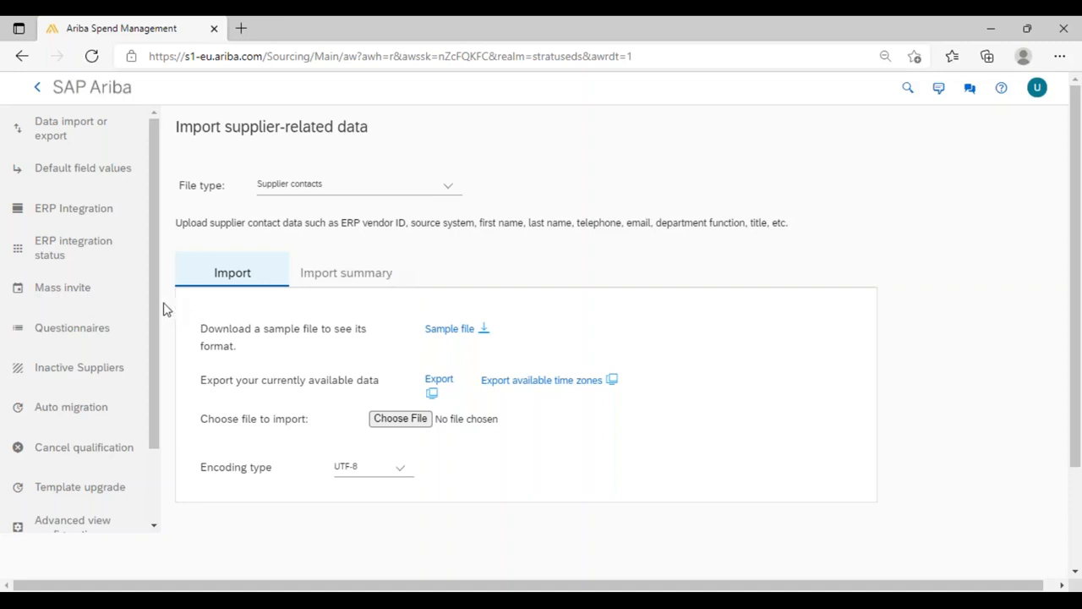
pyautogui.click(55, 296)
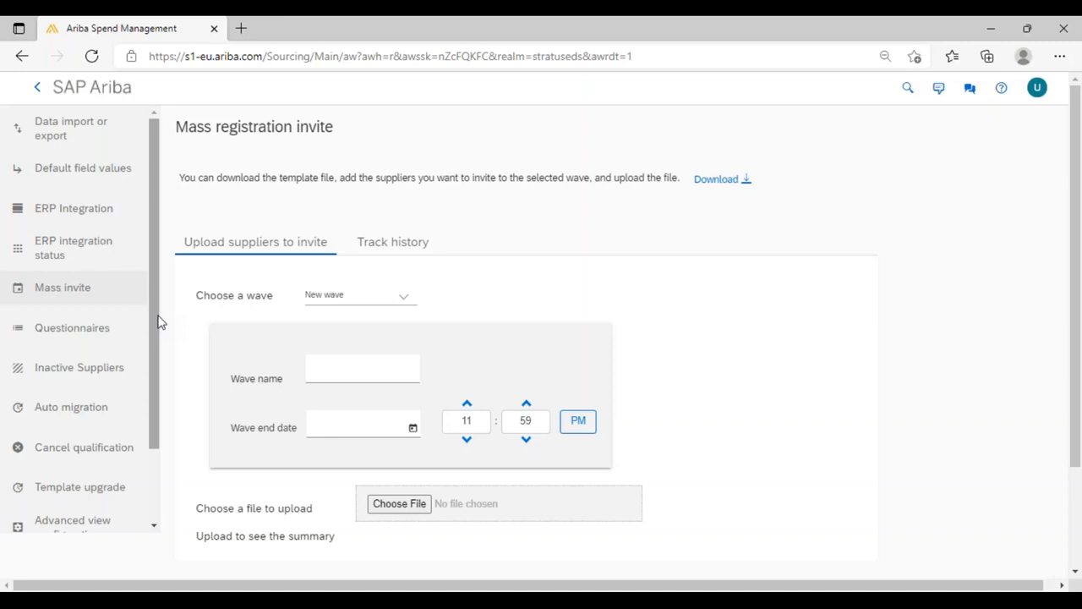
# - Go to the SuppliersExport workbook and highlight the smVendorId values in rows 2 to 23 for review
pyautogui.click(809, 50)
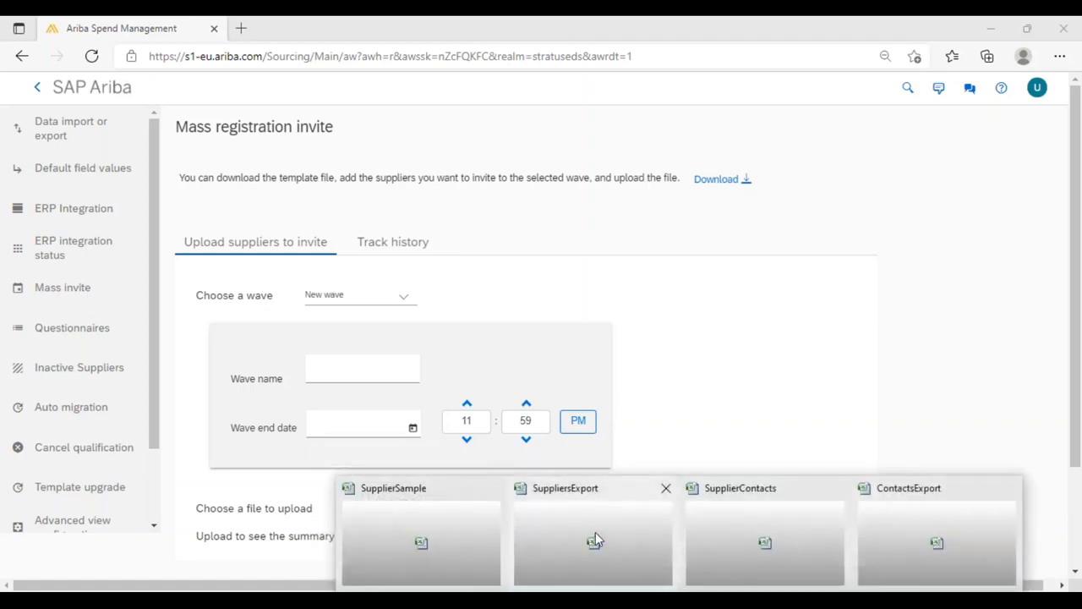
pyautogui.click(595, 532)
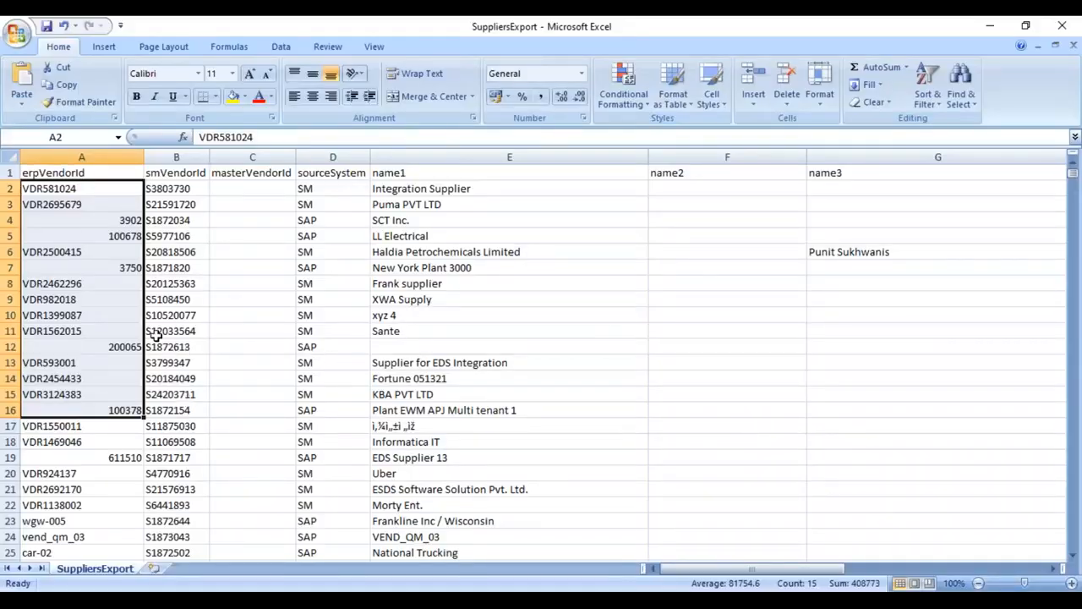
pyautogui.moveTo(173, 187); pyautogui.dragTo(179, 522)
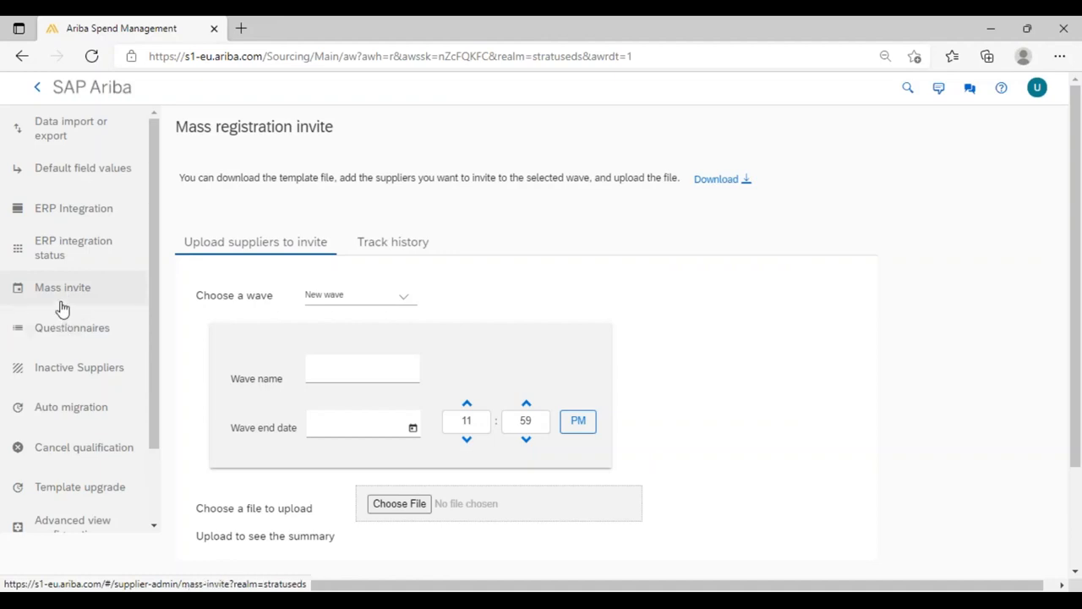
# - In the mass registration invite, name the new wave Pilot Supplier and set its end date to 11/30/2021
pyautogui.click(405, 300)
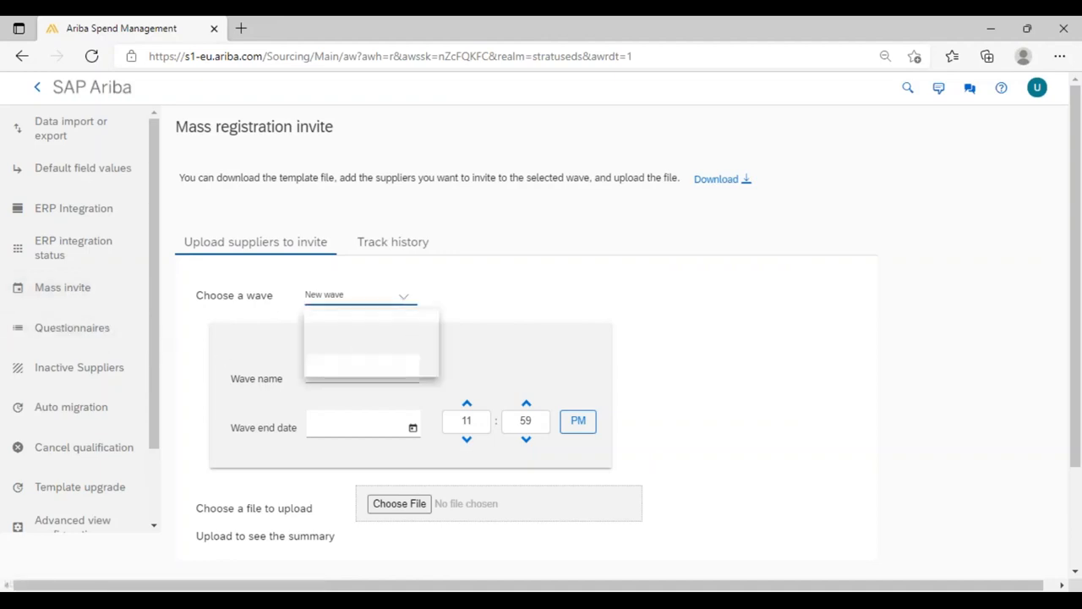
pyautogui.click(523, 327)
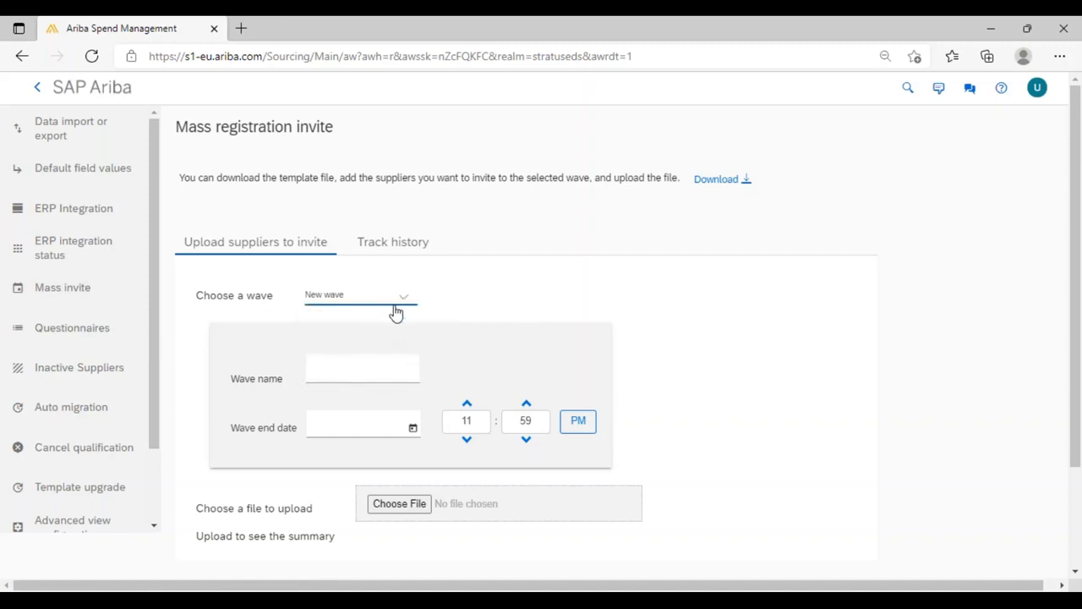
pyautogui.click(334, 371)
pyautogui.write('Name 2')
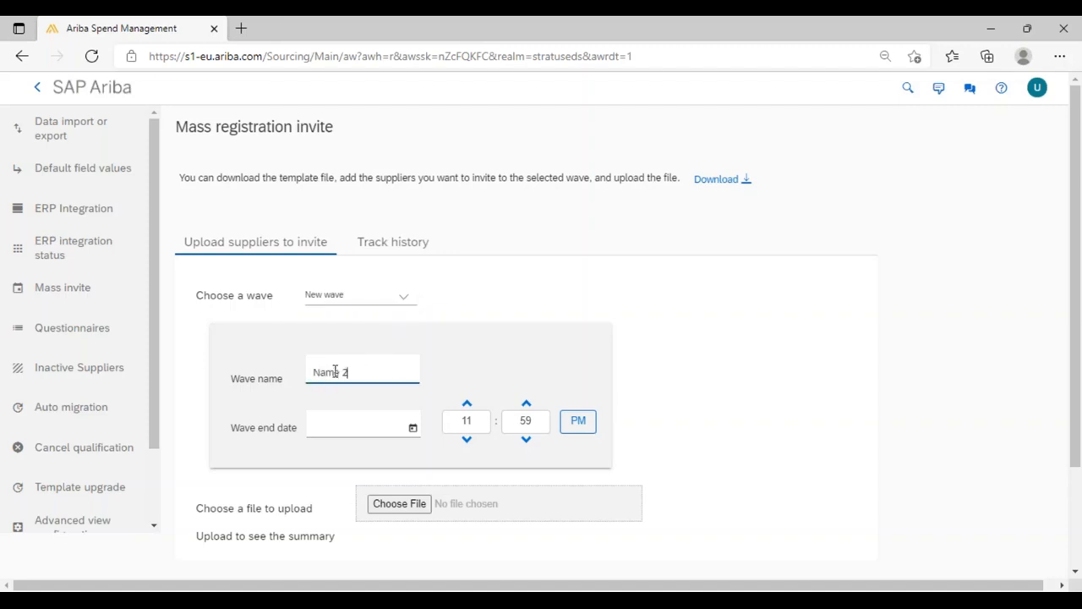
pyautogui.press('BackSpace')
pyautogui.press('BackSpace')
pyautogui.press('BackSpace')
pyautogui.press('BackSpace')
pyautogui.press('BackSpace')
pyautogui.press('BackSpace')
pyautogui.write('Pilot Supplier')
pyautogui.click(412, 431)
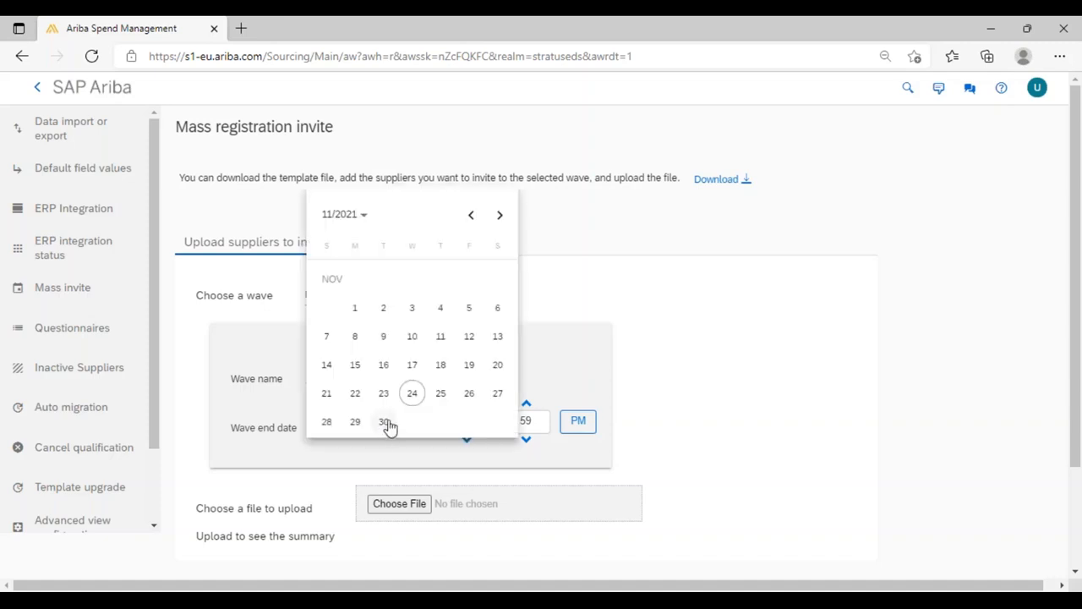
pyautogui.click(384, 421)
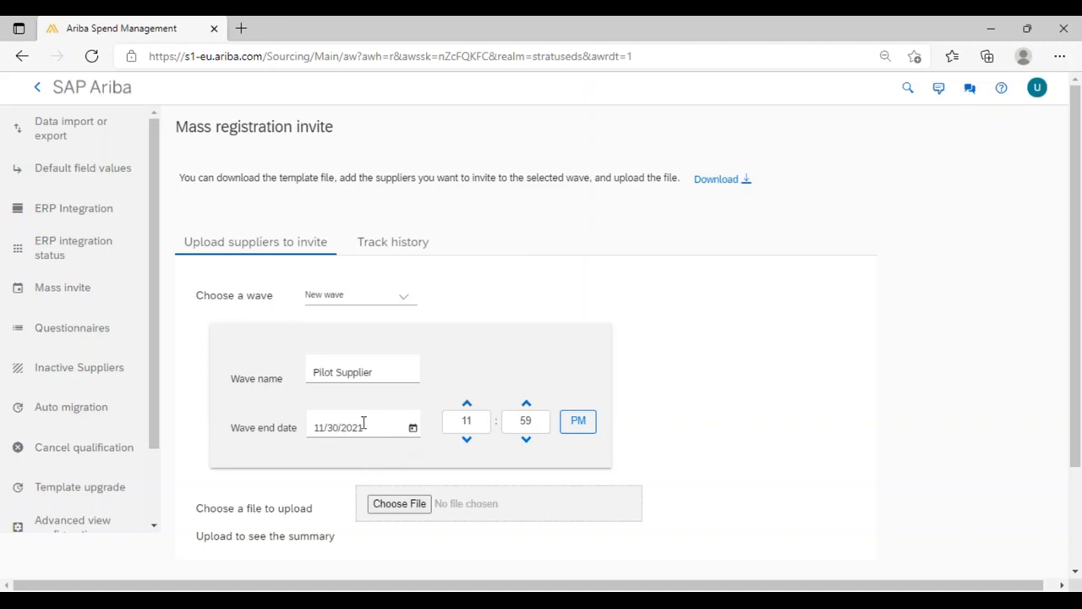
# - Download the mass invite template and open MassInviteSample.csv in Excel
pyautogui.scroll(-1, 292, 434)
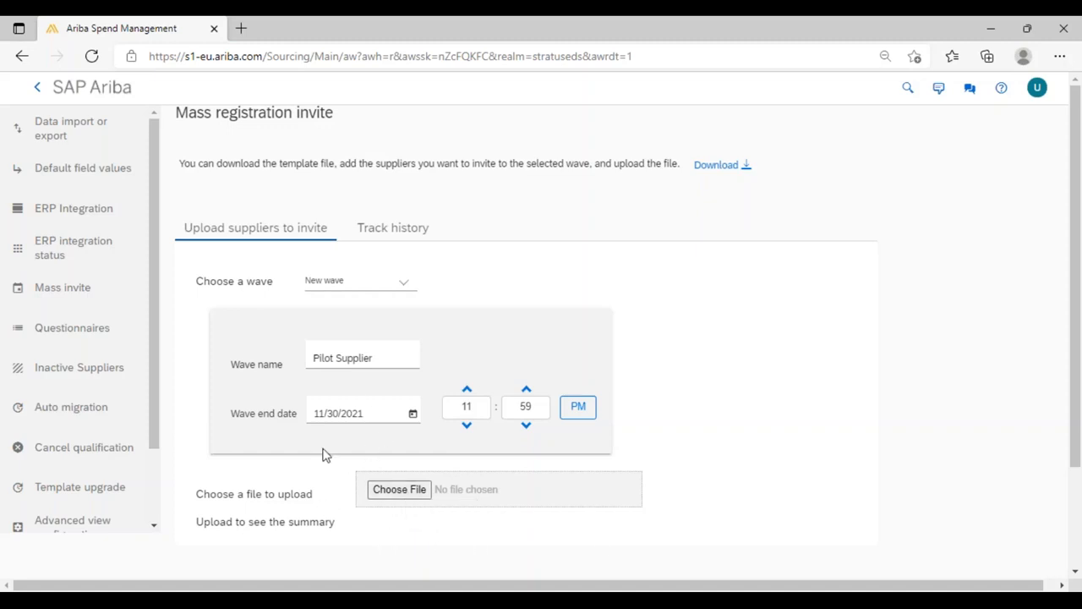
pyautogui.click(713, 173)
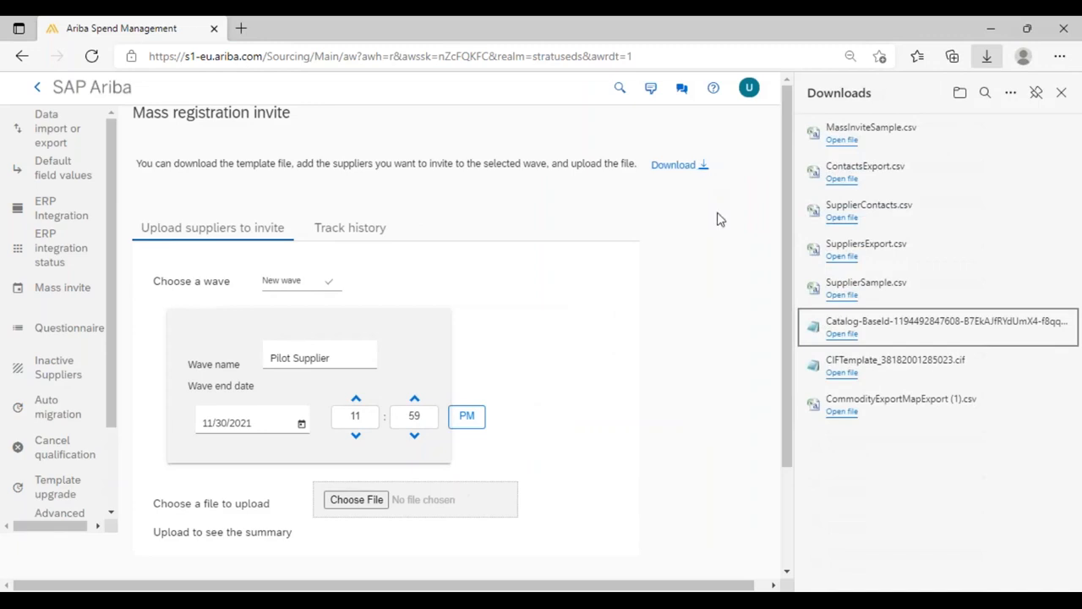
pyautogui.click(840, 142)
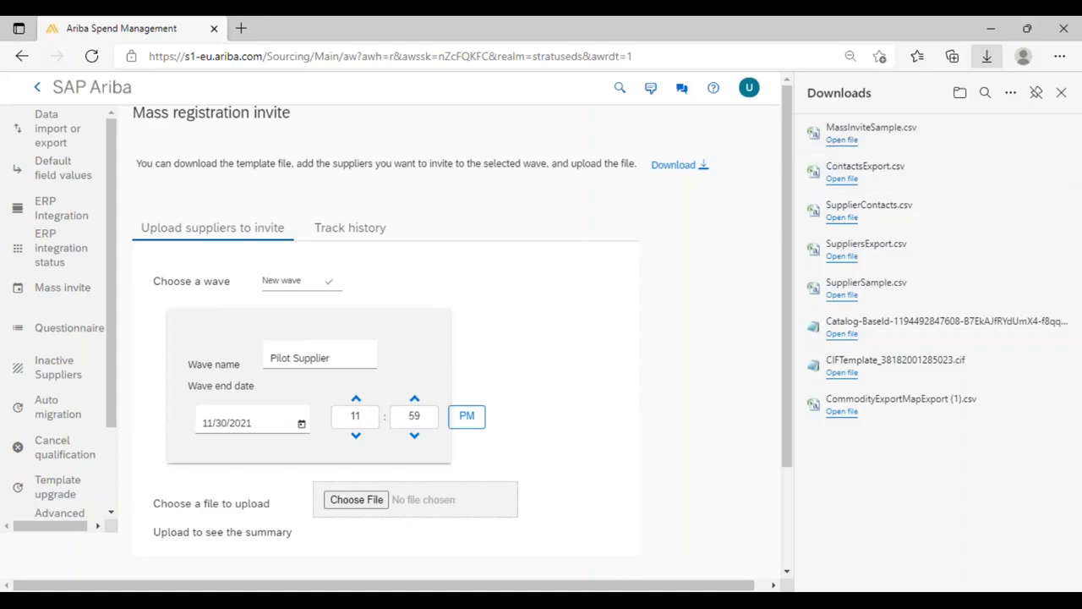
pyautogui.click(959, 530)
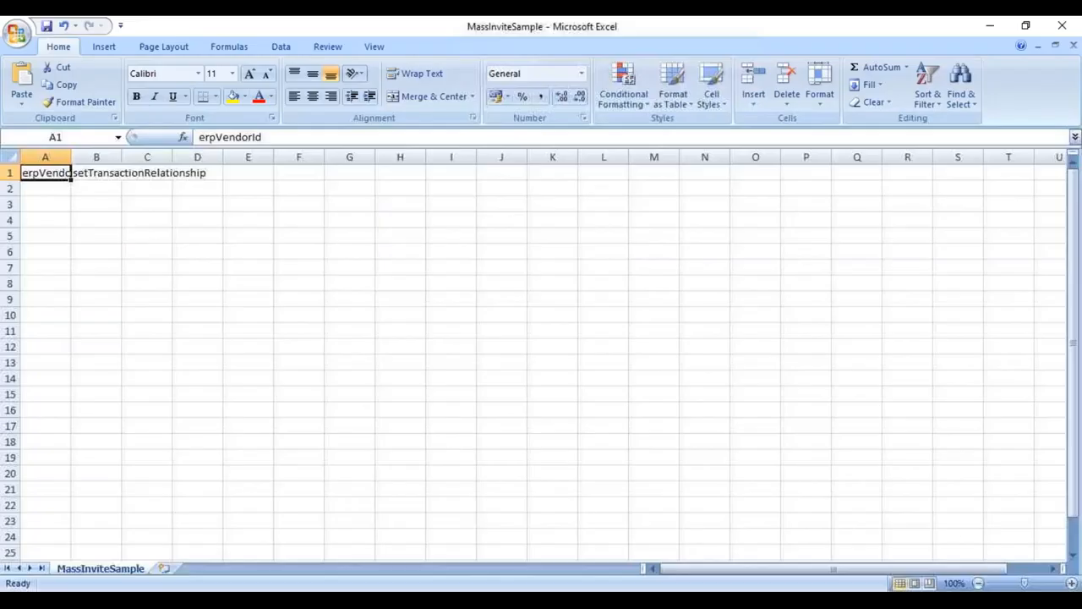
# - Auto-fit the width of all columns in the MassInviteSample sheet
pyautogui.click(9, 156)
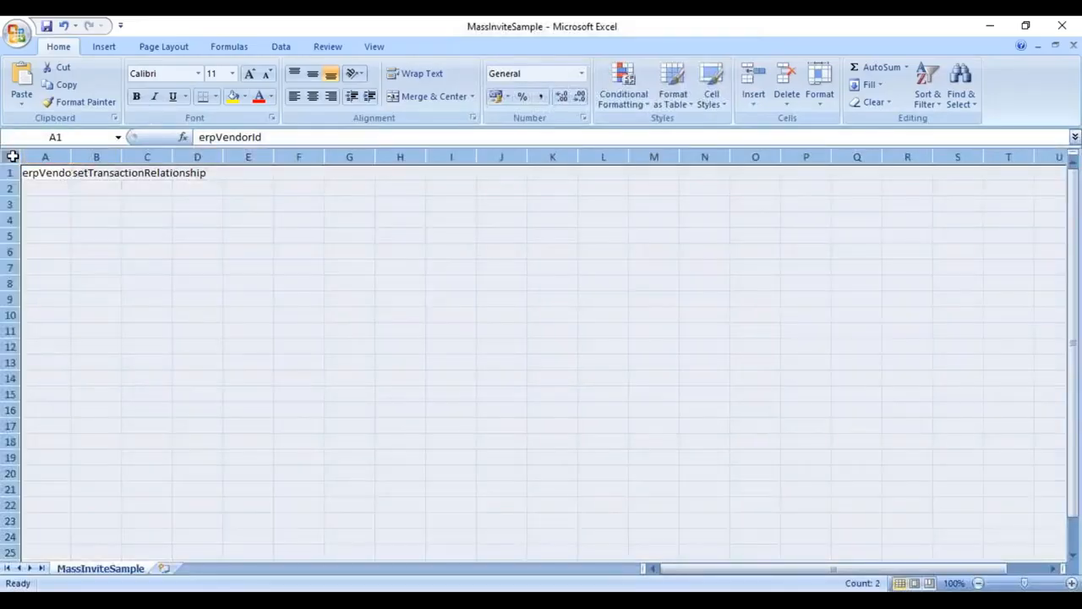
pyautogui.doubleClick(71, 157)
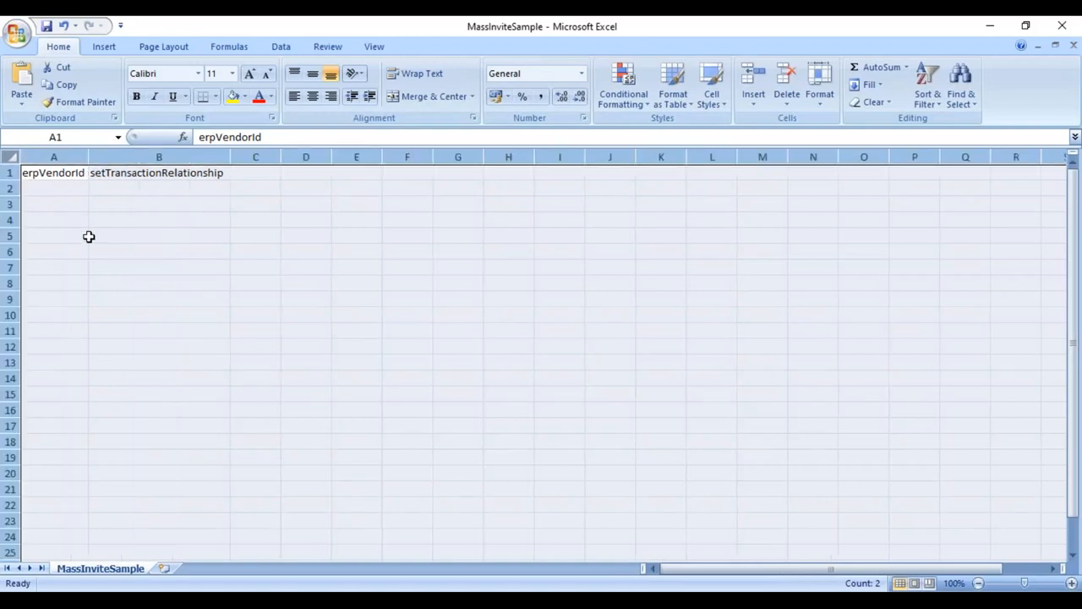
pyautogui.click(100, 235)
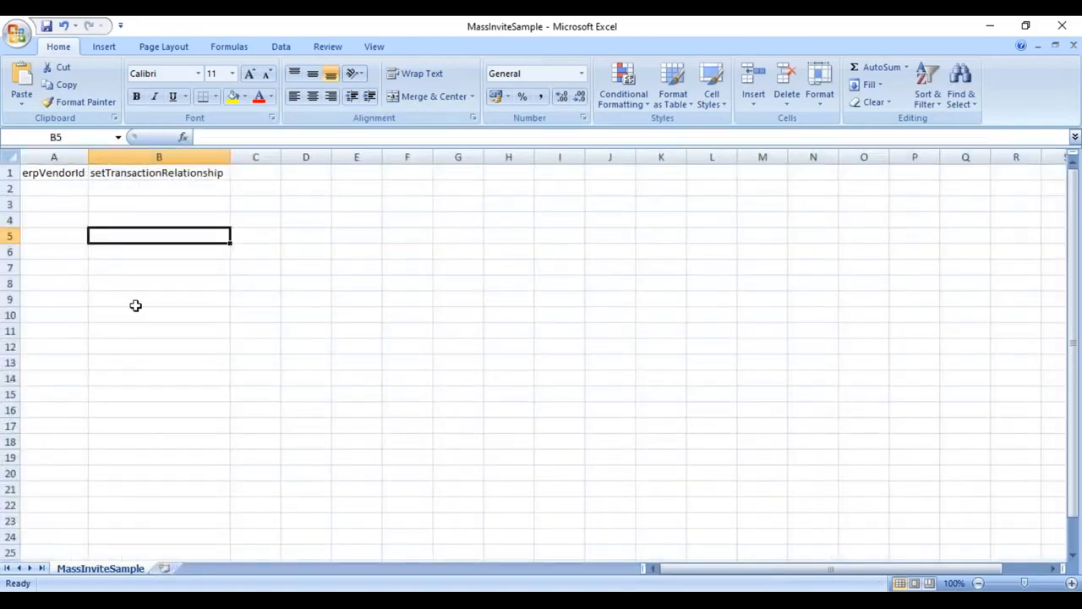
# - Compare the erpVendorId column of MassInviteSample with the erpVendorId values of the SAP-sourced suppliers in rows 4 and 5 of SuppliersExport
pyautogui.click(52, 184)
pyautogui.moveTo(53, 185); pyautogui.dragTo(49, 287)
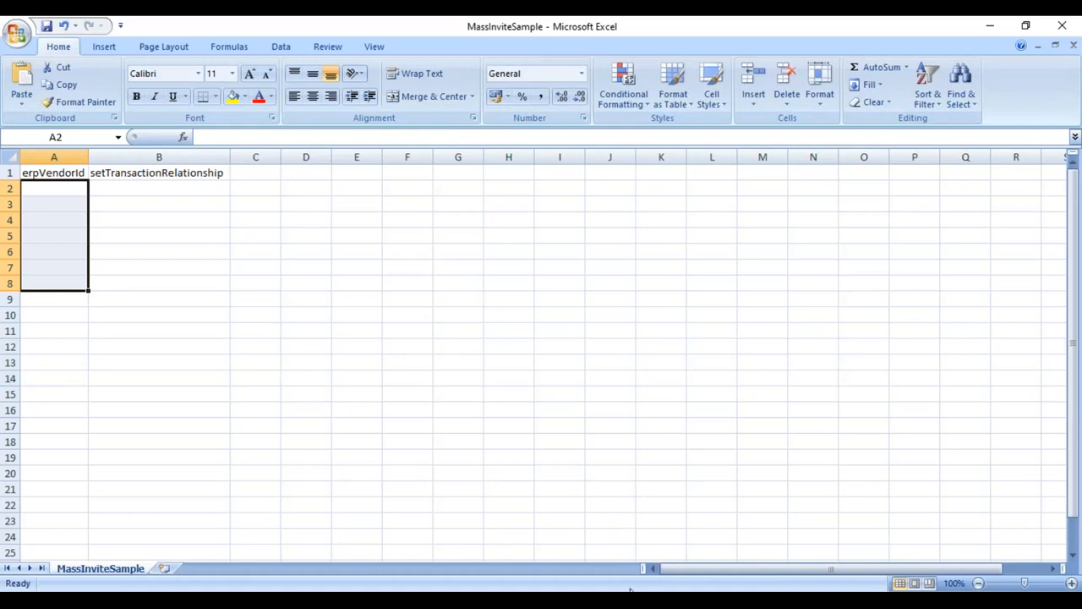
pyautogui.click(478, 574)
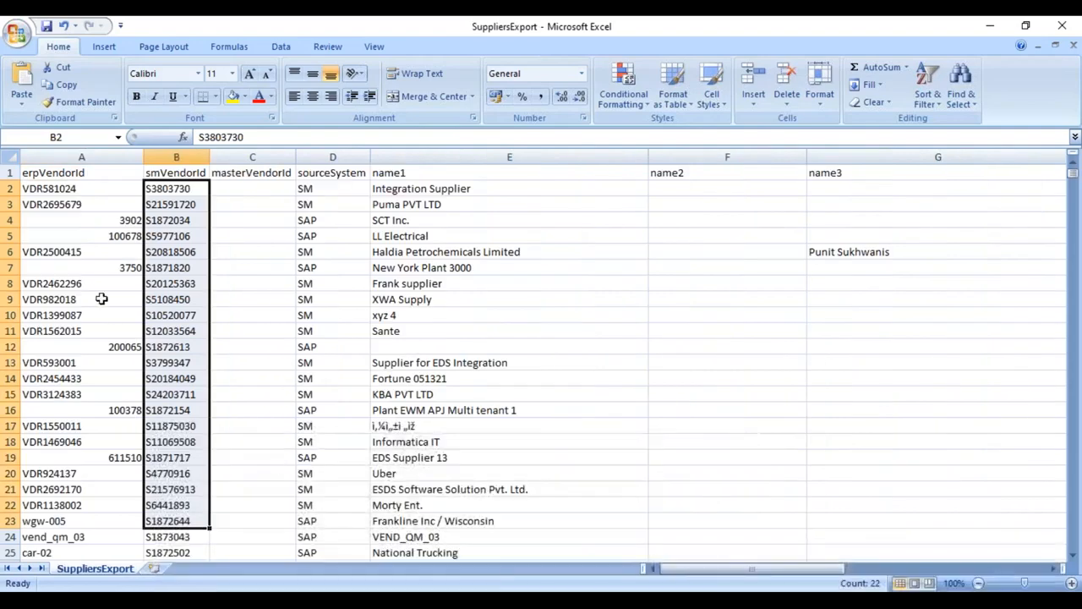
pyautogui.moveTo(98, 221); pyautogui.dragTo(315, 243)
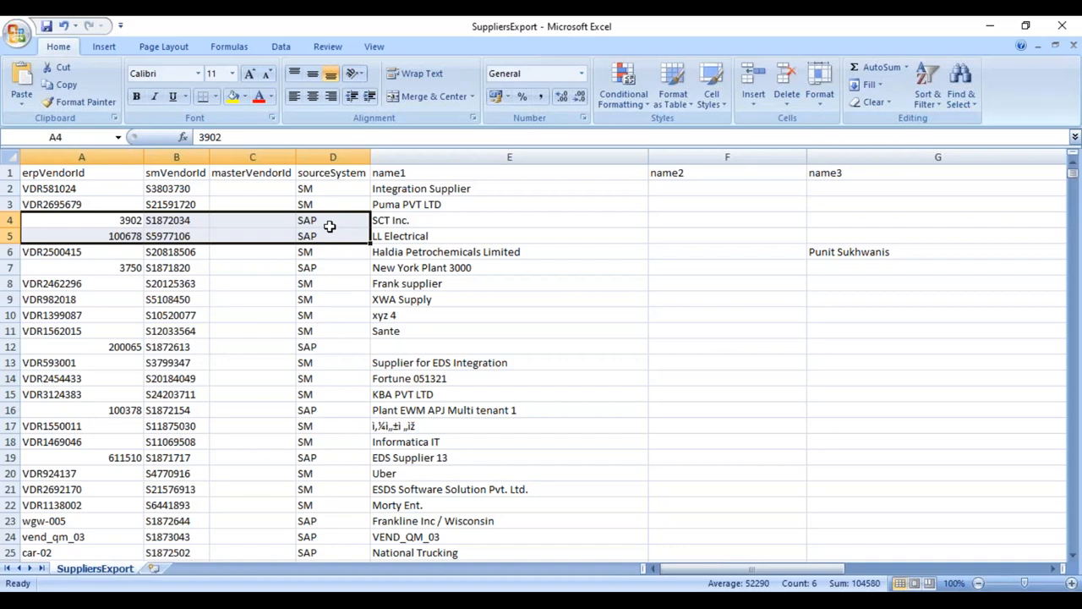
pyautogui.click(118, 224)
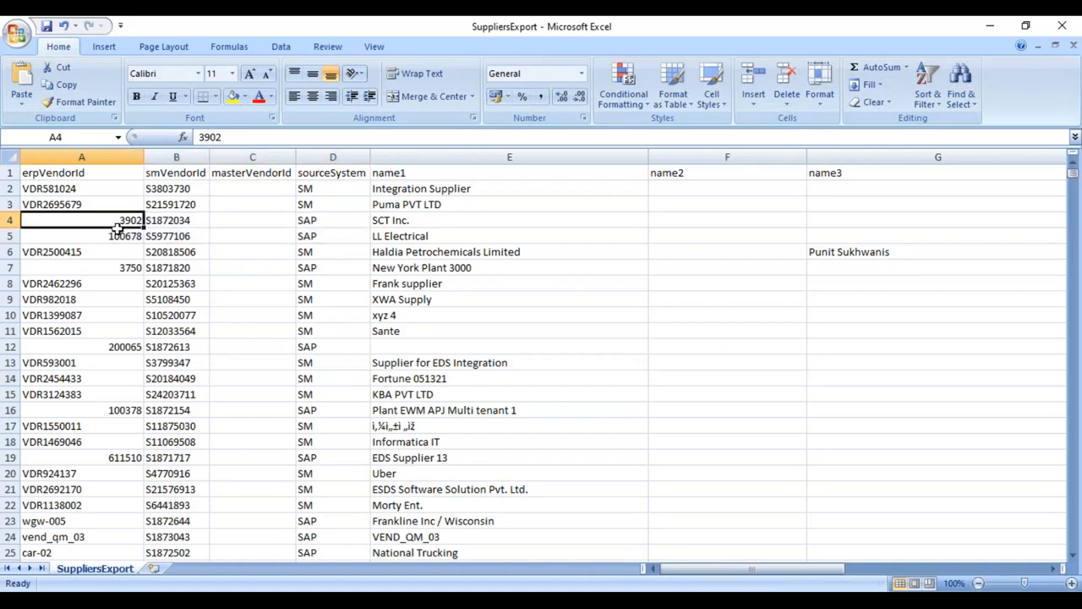
pyautogui.moveTo(118, 228); pyautogui.dragTo(116, 235)
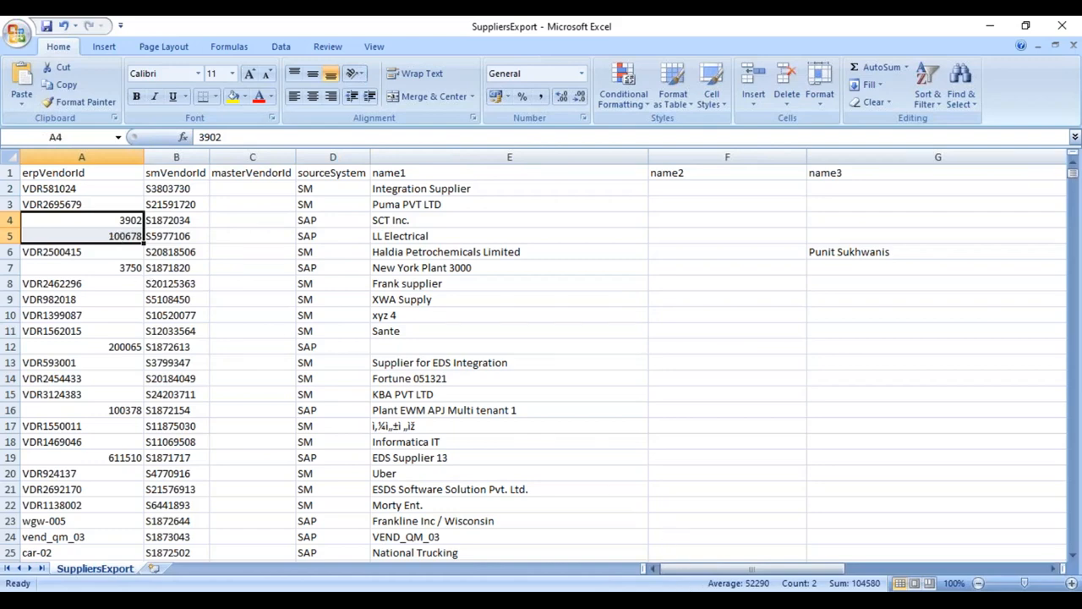
# - In row 2 of MassInviteSample, enter 12345 as the erpVendorId and True as the setTransactionRelationship value
pyautogui.click(948, 535)
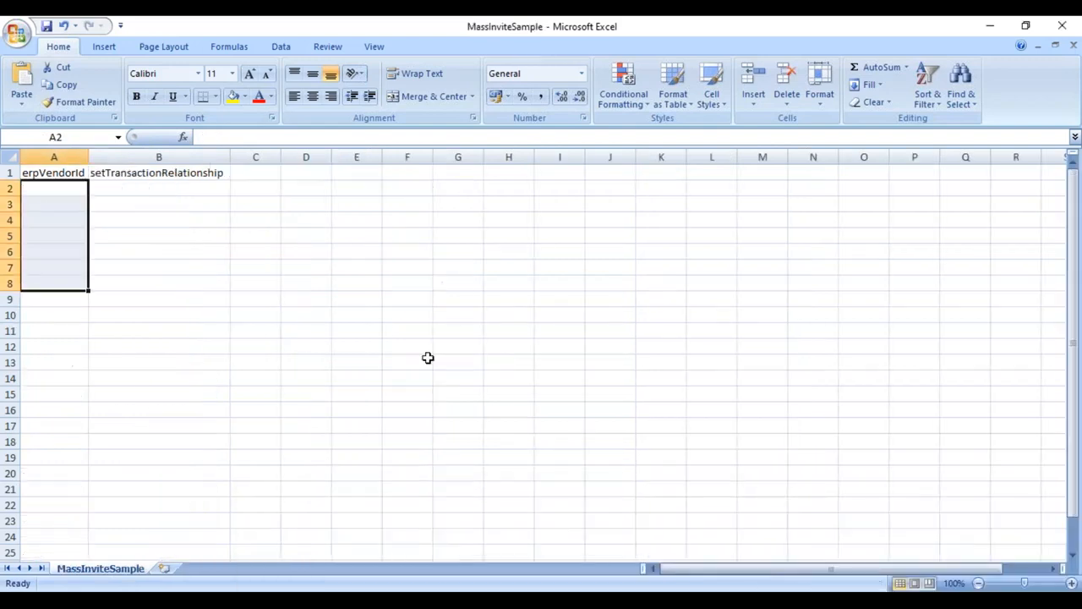
pyautogui.moveTo(59, 189); pyautogui.dragTo(68, 302)
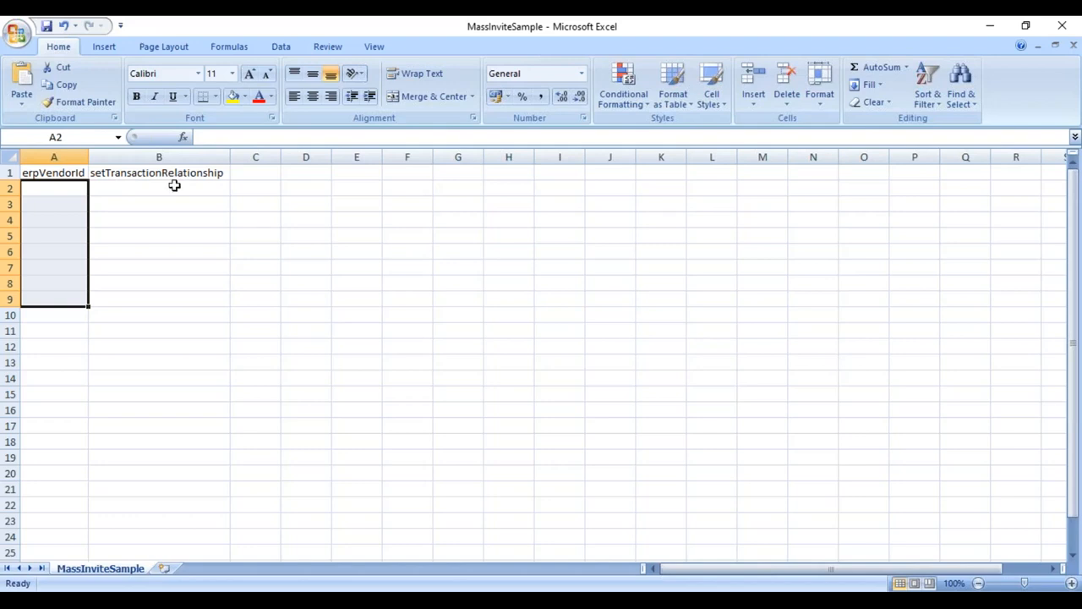
pyautogui.moveTo(150, 188); pyautogui.dragTo(153, 284)
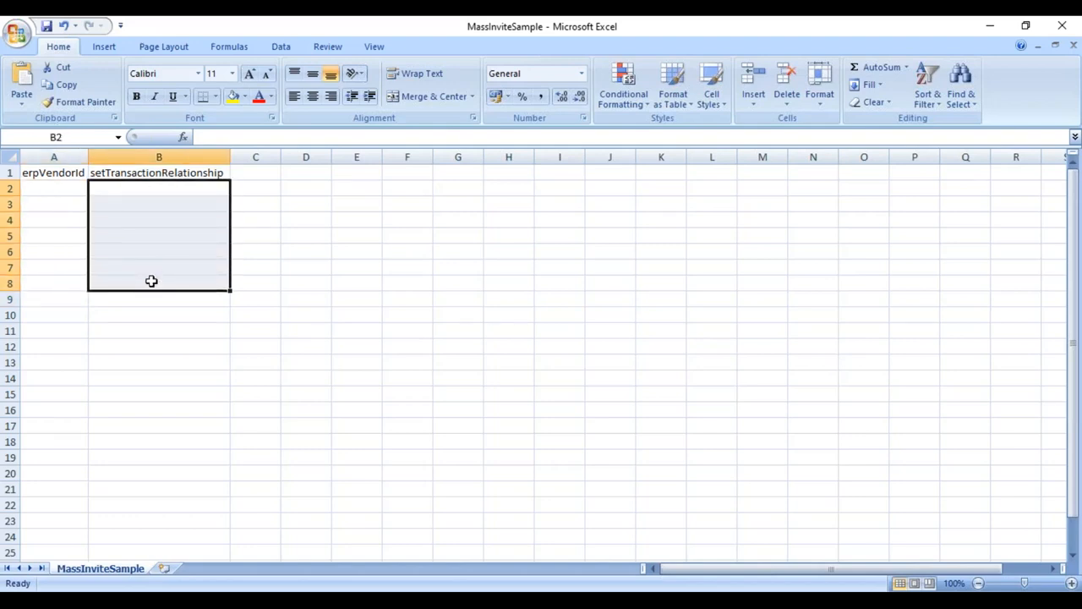
pyautogui.click(131, 196)
pyautogui.moveTo(131, 196); pyautogui.dragTo(134, 296)
pyautogui.click(44, 188)
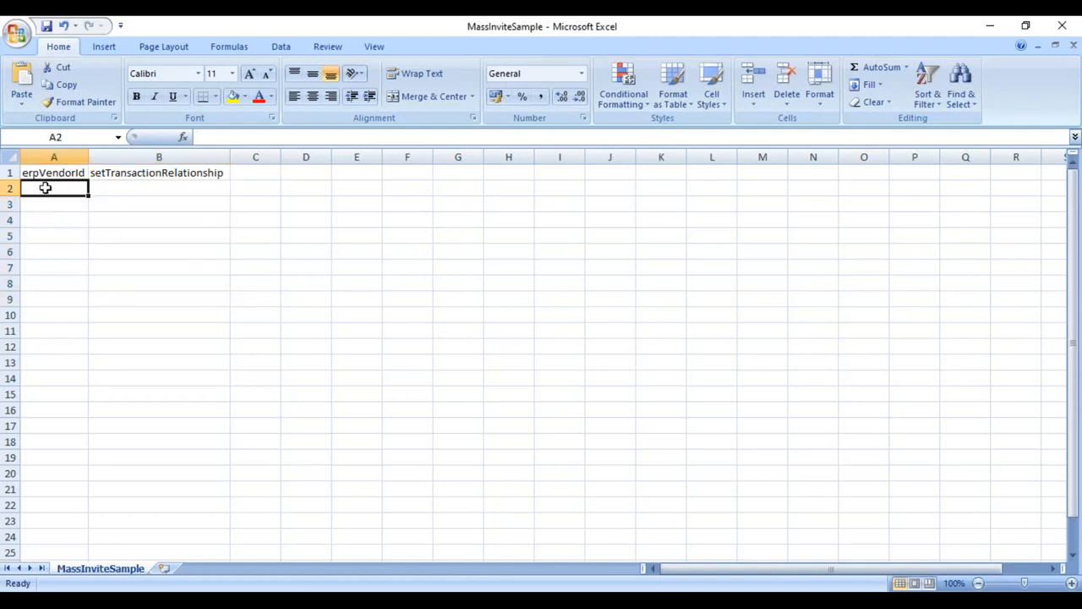
pyautogui.write('12345')
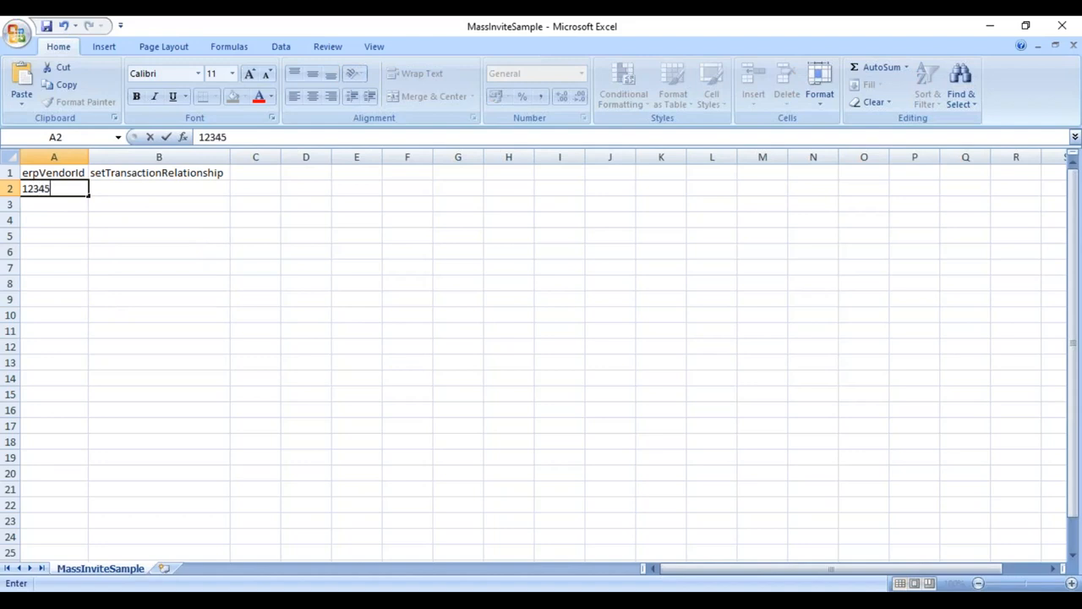
pyautogui.press('Tab')
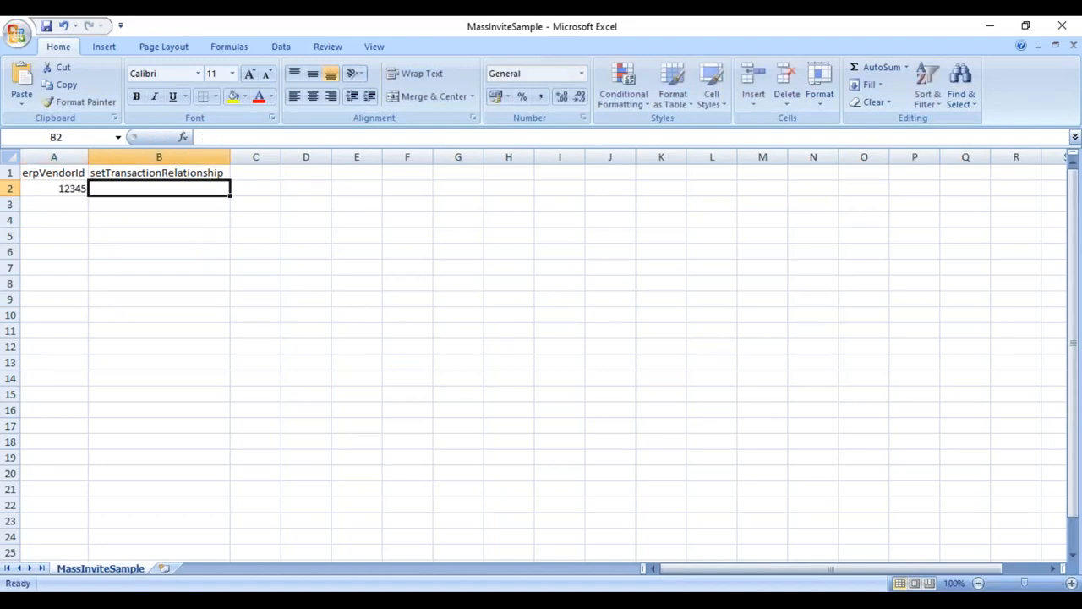
pyautogui.write('True')
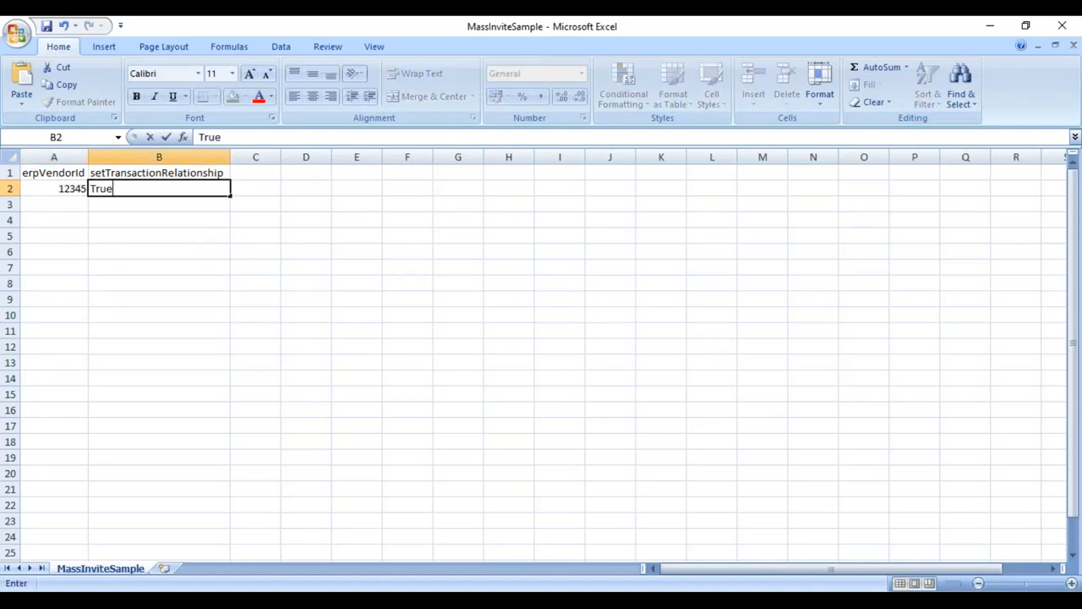
pyautogui.press('Tab')
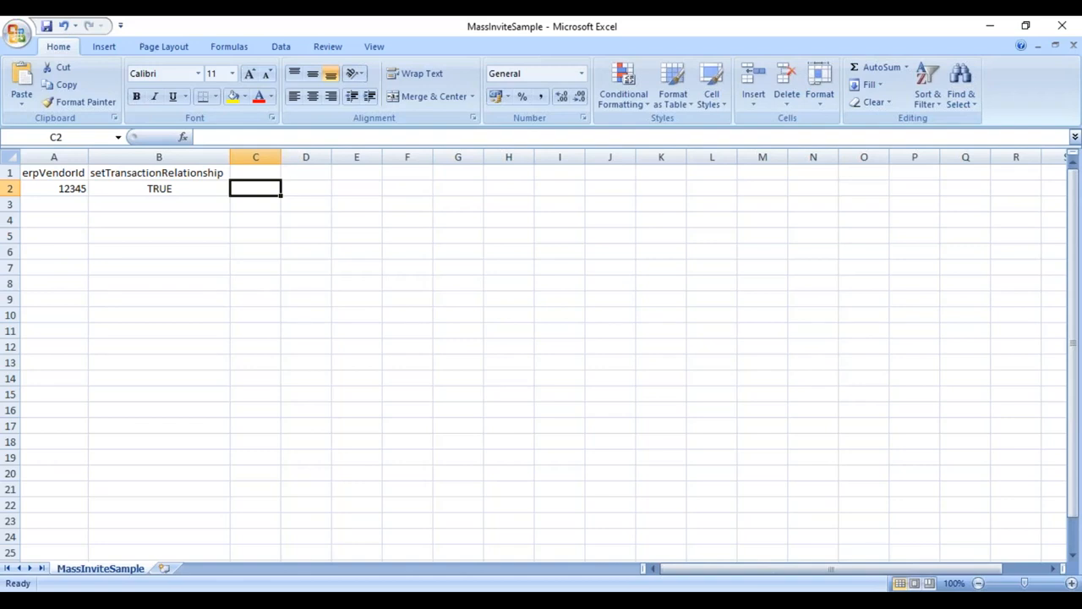
pyautogui.moveTo(49, 188); pyautogui.dragTo(193, 369)
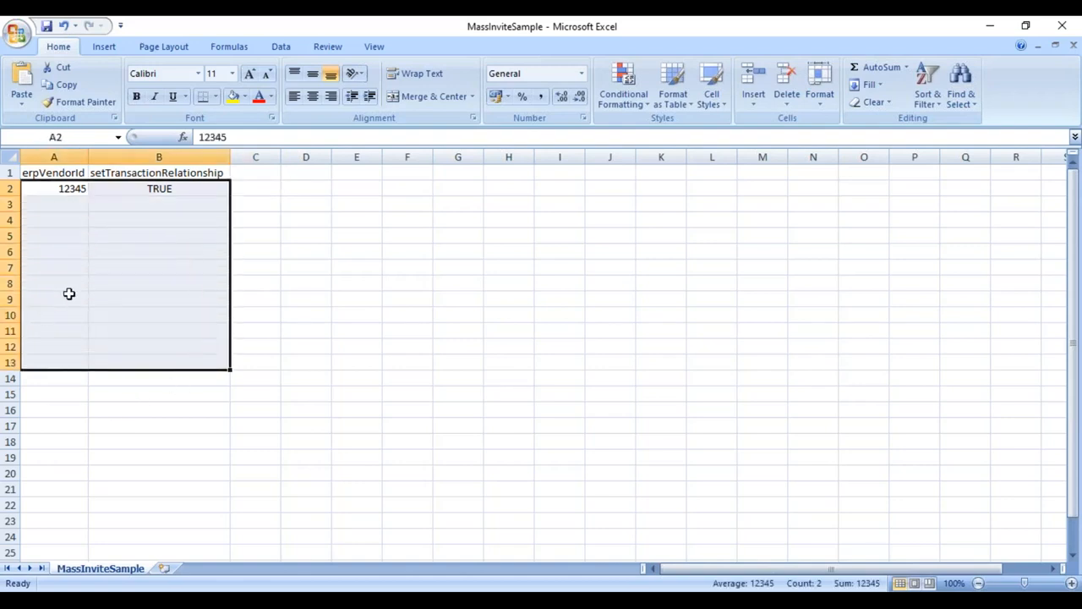
pyautogui.click(51, 195)
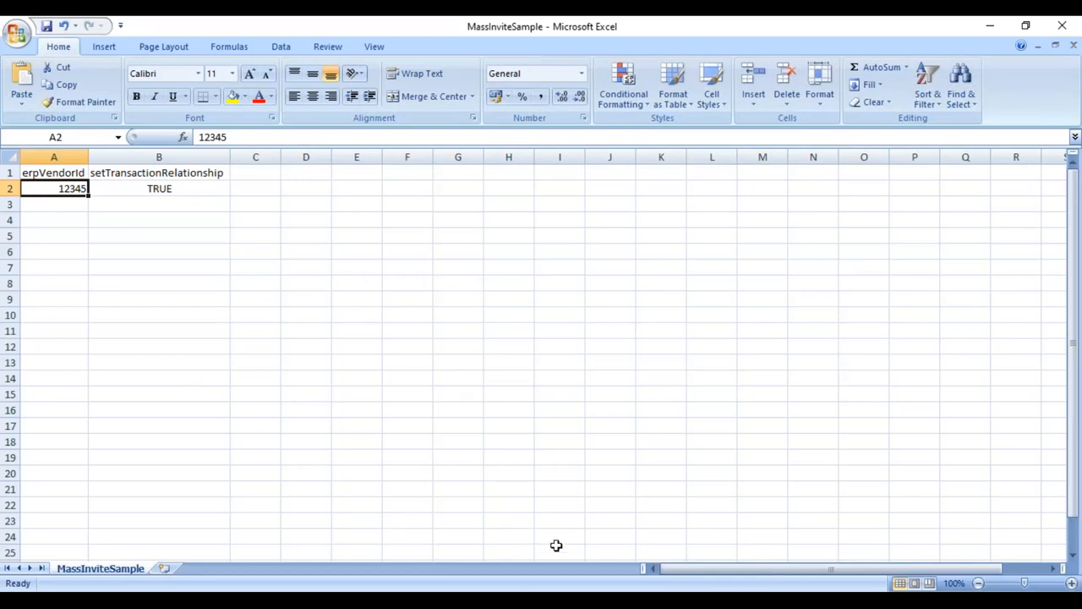
# - Review the email and erpVendorId columns of the SupplierContacts sheet
pyautogui.click(650, 600)
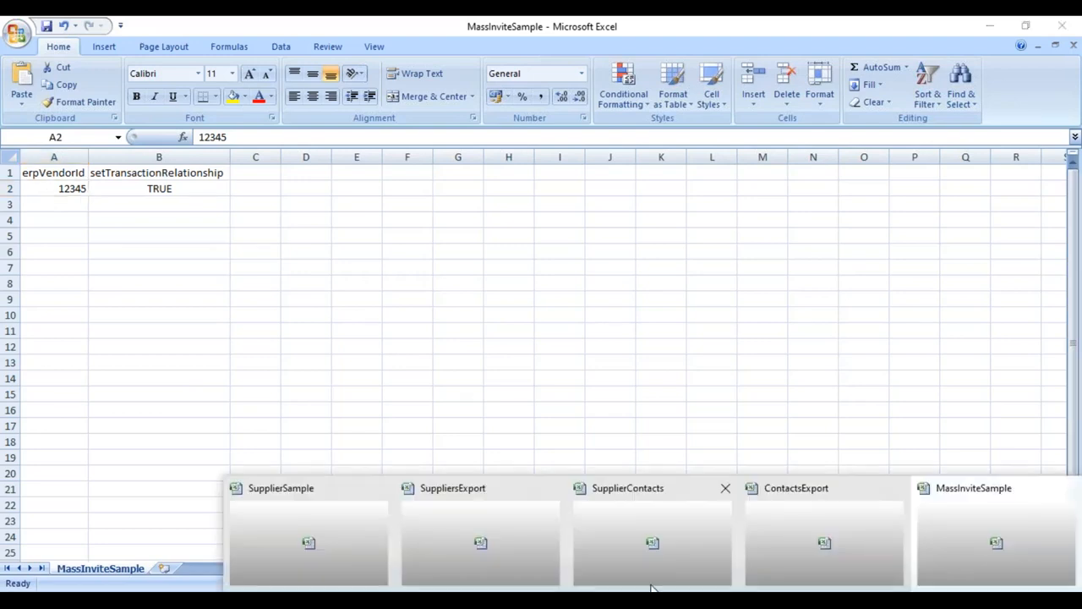
pyautogui.click(628, 550)
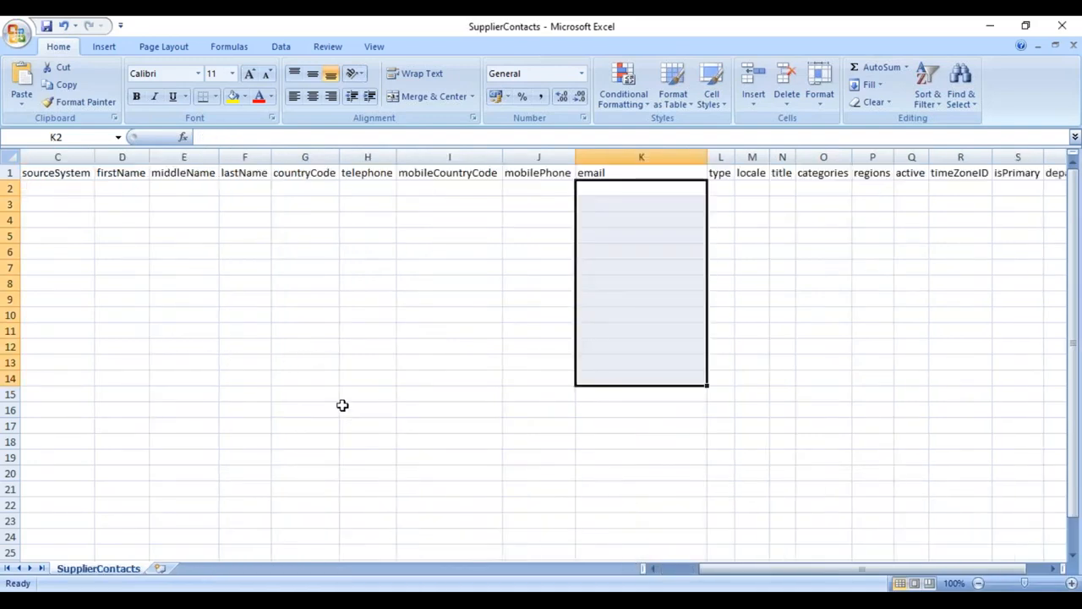
pyautogui.click(655, 159)
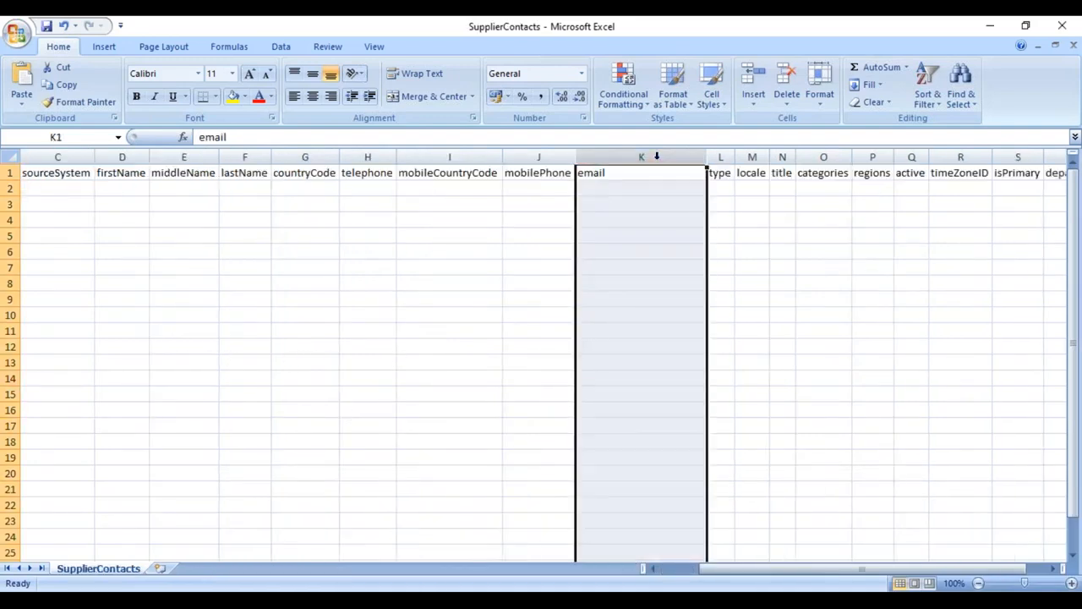
pyautogui.click(664, 569)
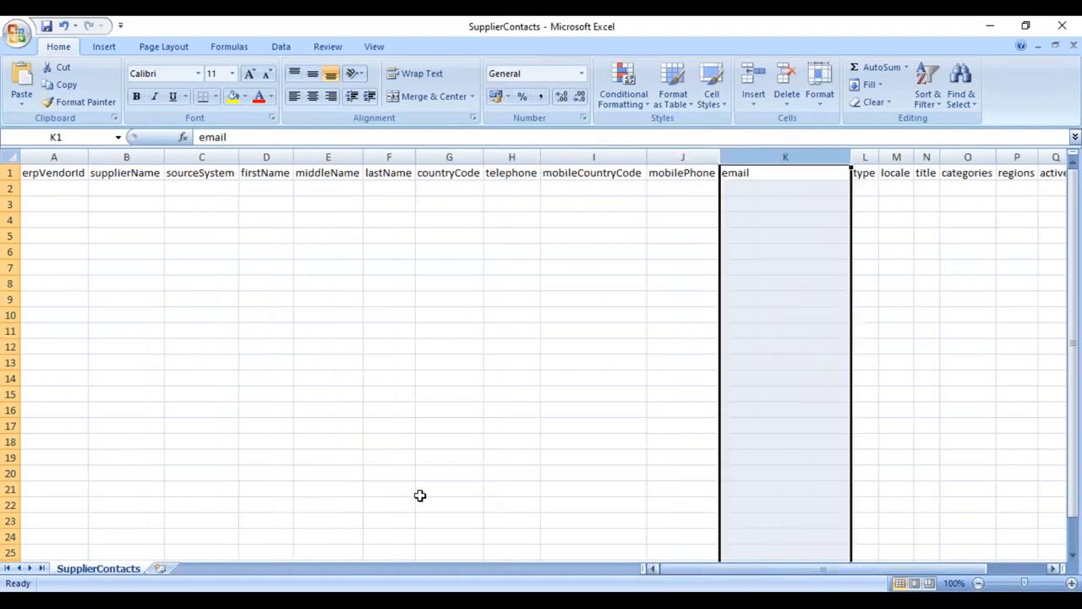
pyautogui.click(64, 153)
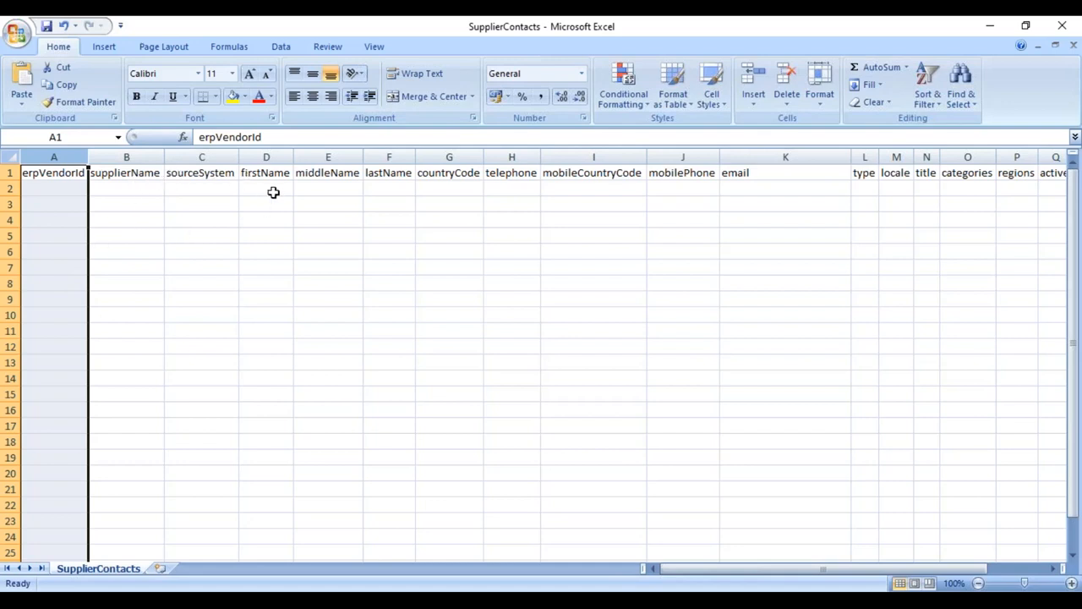
pyautogui.click(49, 189)
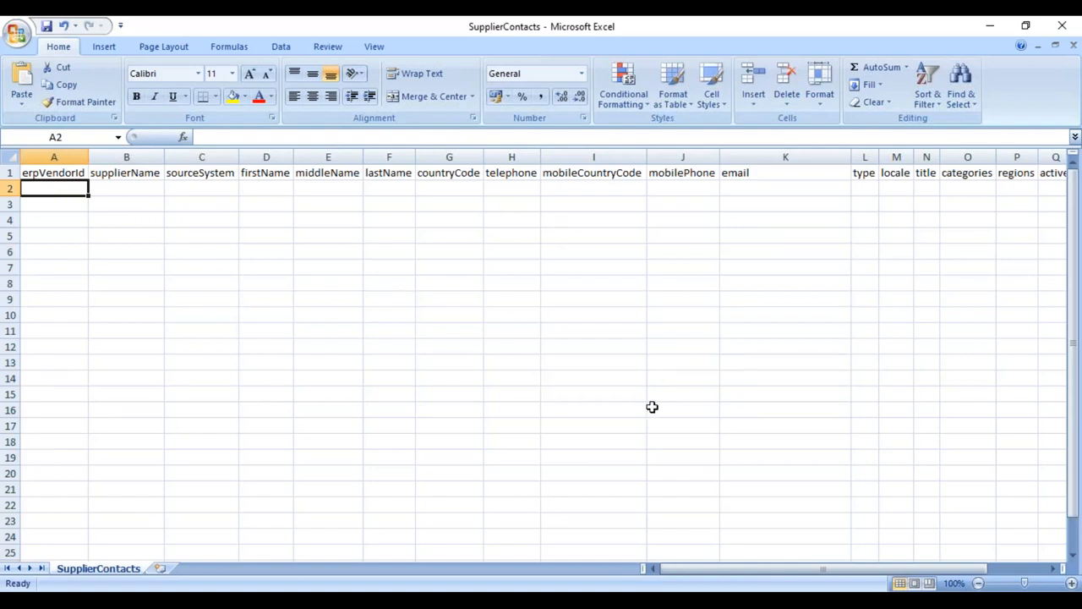
# - Return to MassInviteSample and save it, keeping the comma-delimited CSV format
pyautogui.click(684, 601)
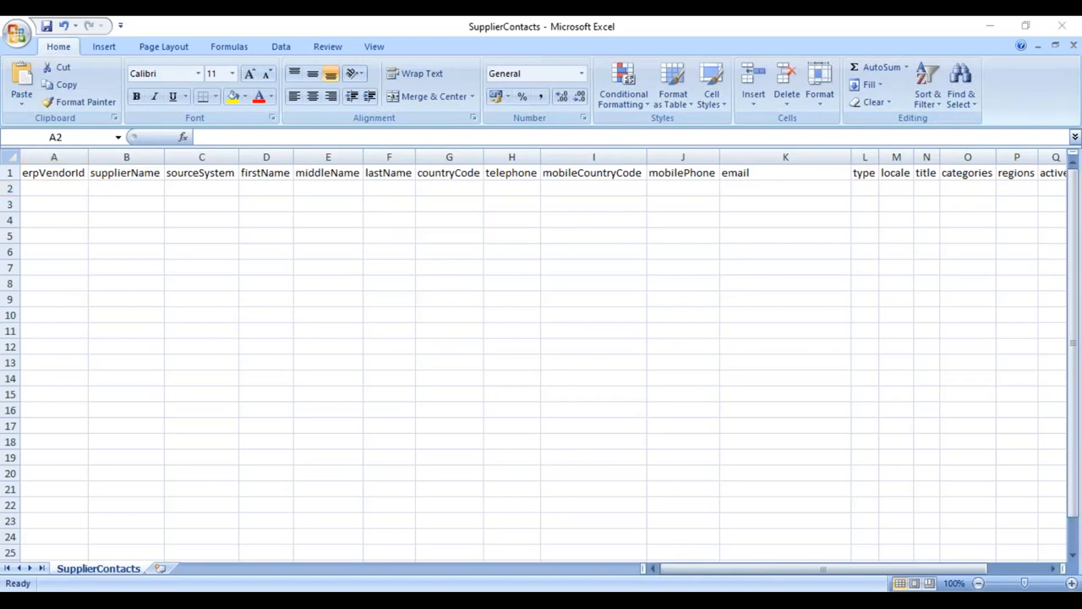
pyautogui.click(978, 512)
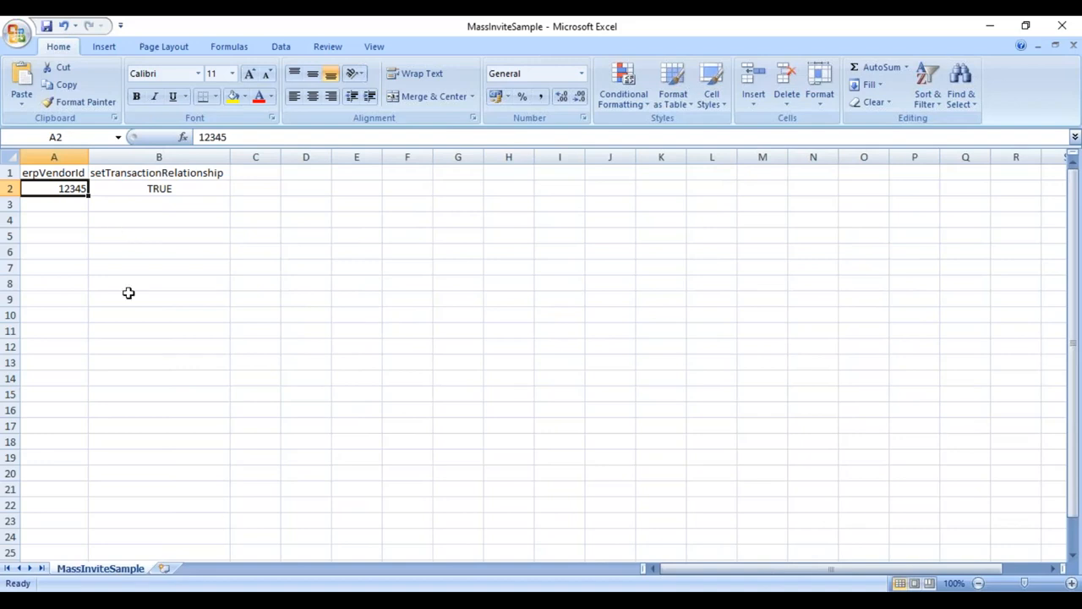
pyautogui.click(47, 27)
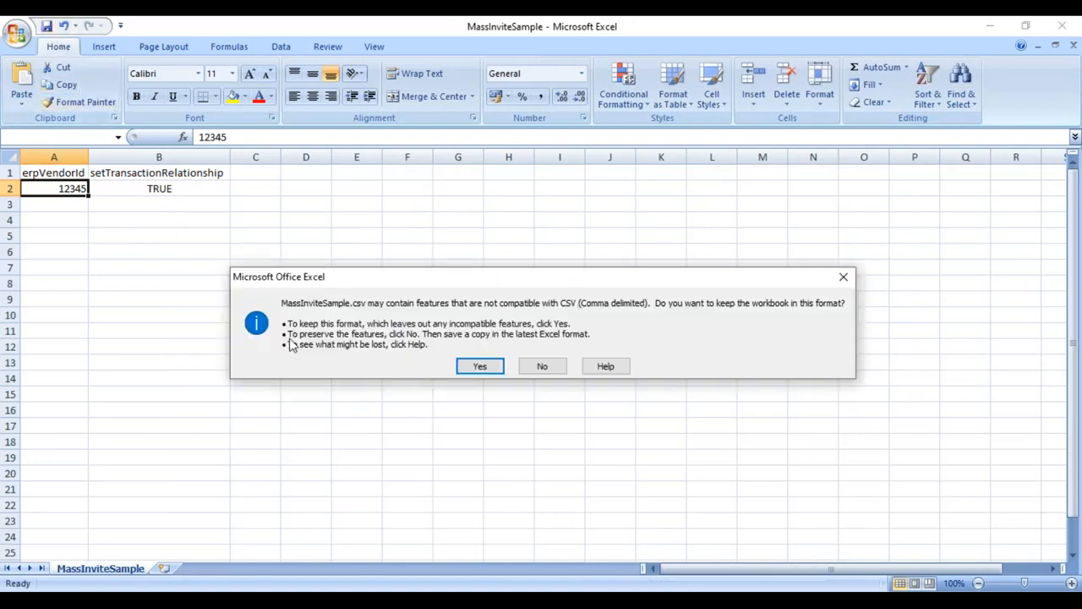
pyautogui.click(481, 366)
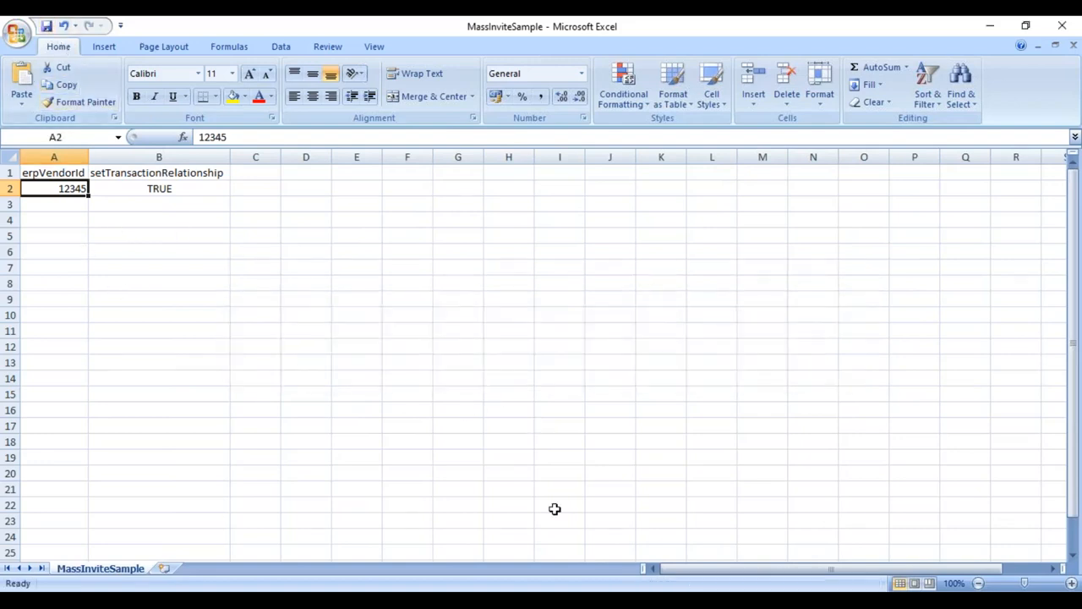
# - Switch to the SAP Ariba mass registration invite in the browser and upload SupplierContacts.csv as the spreadsheet for the Pilot Supplier wave
pyautogui.hotkey('alt', 'Tab')
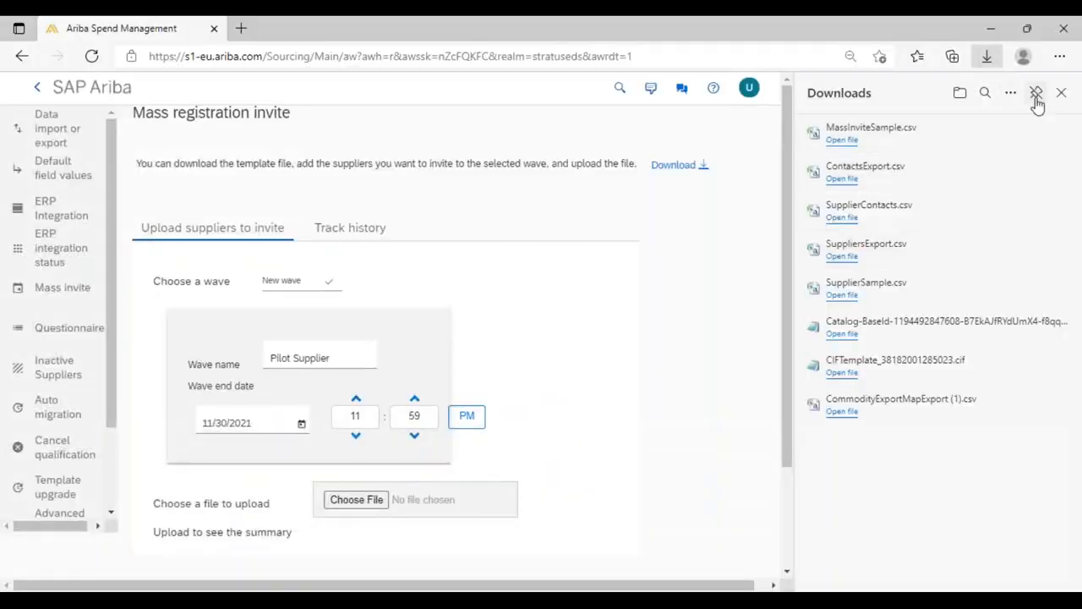
pyautogui.click(1061, 93)
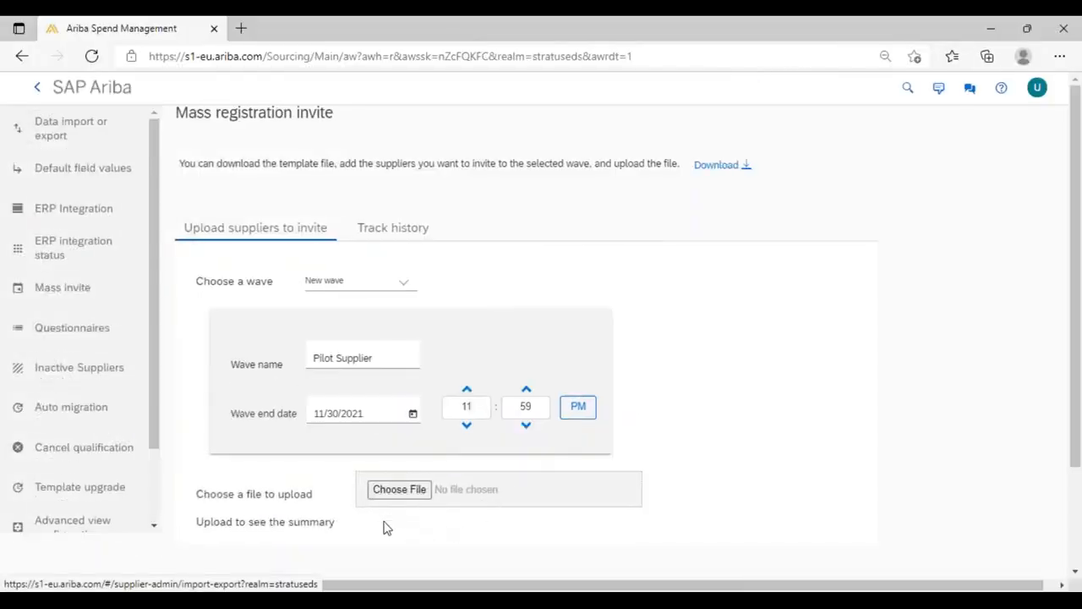
pyautogui.click(399, 497)
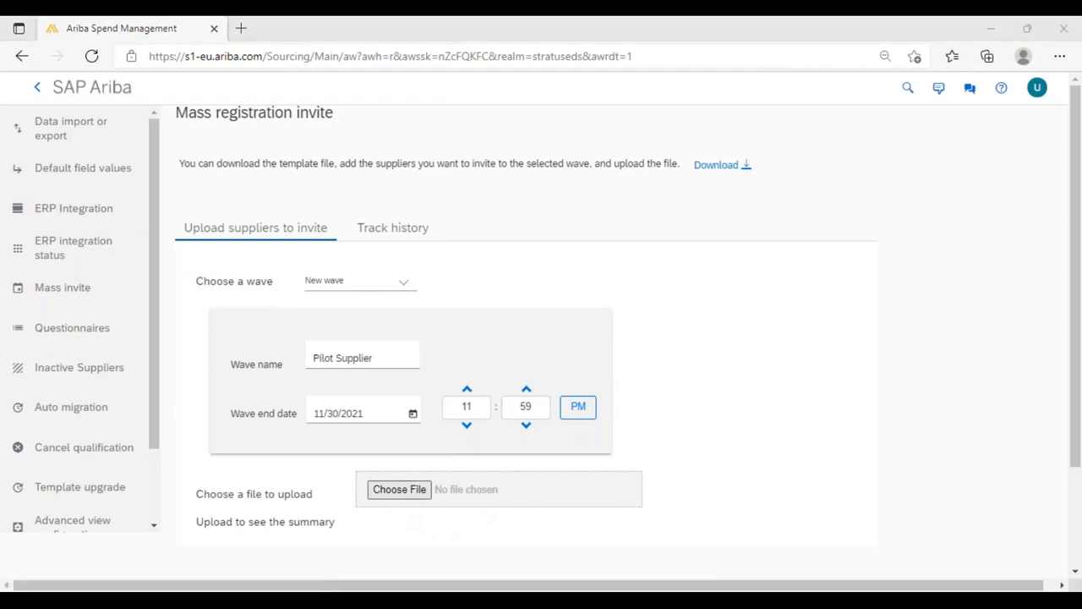
pyautogui.click(213, 155)
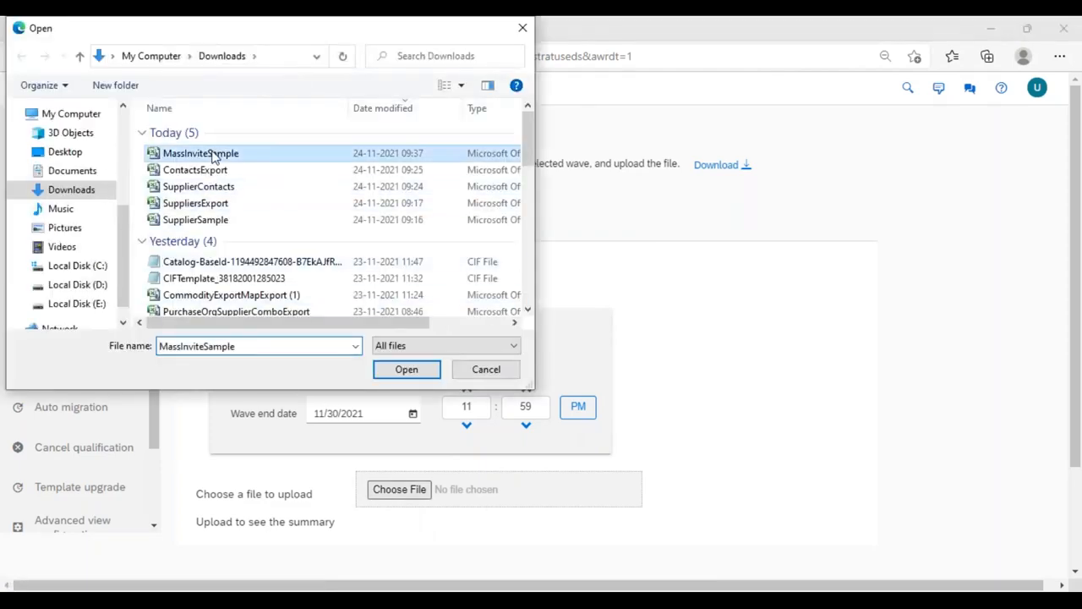
pyautogui.click(420, 375)
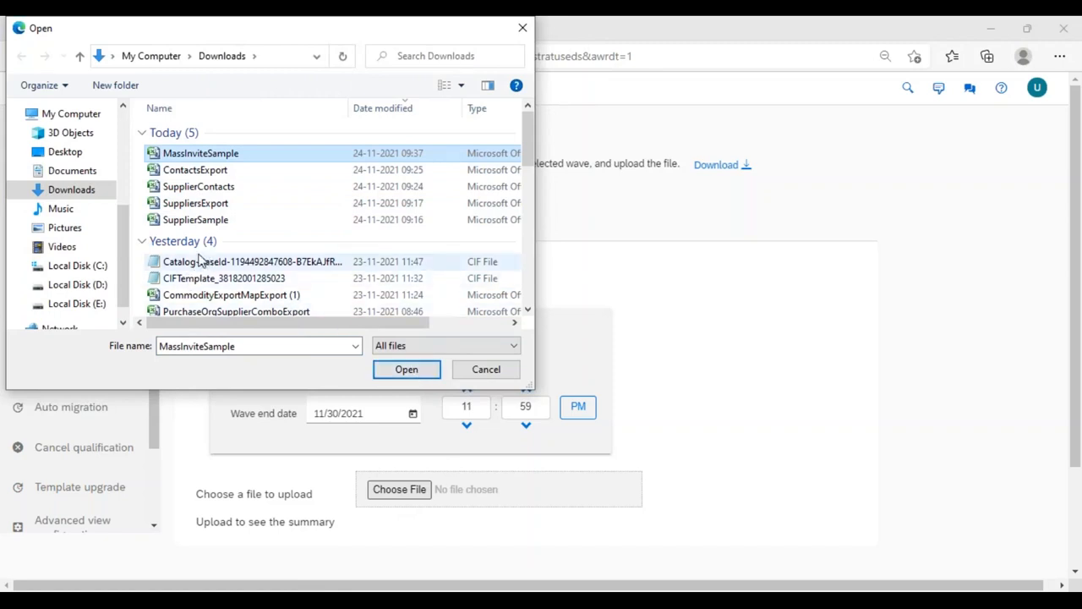
pyautogui.click(201, 191)
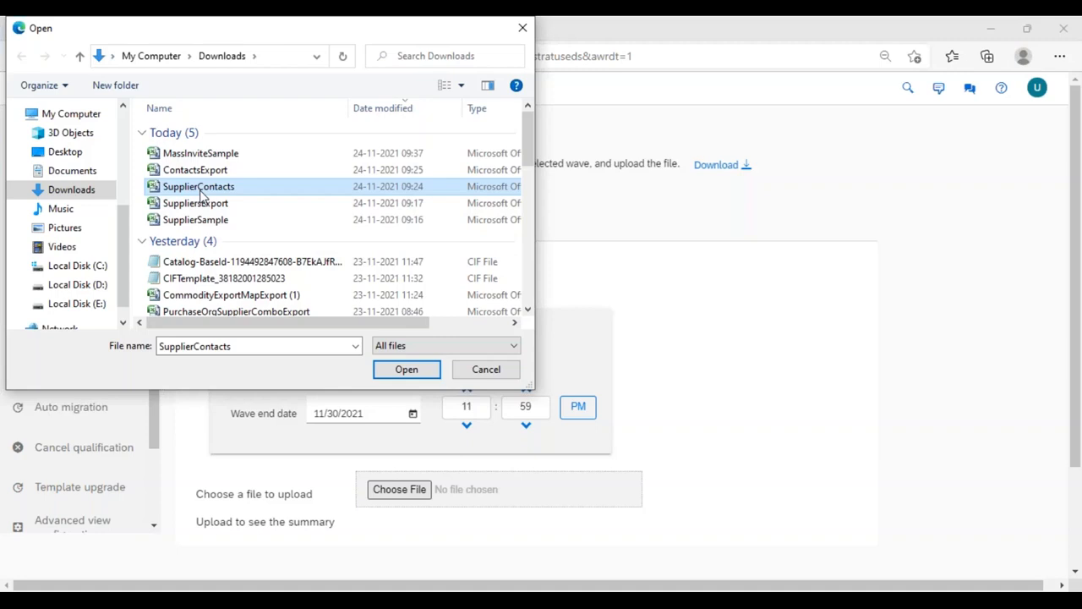
pyautogui.click(414, 378)
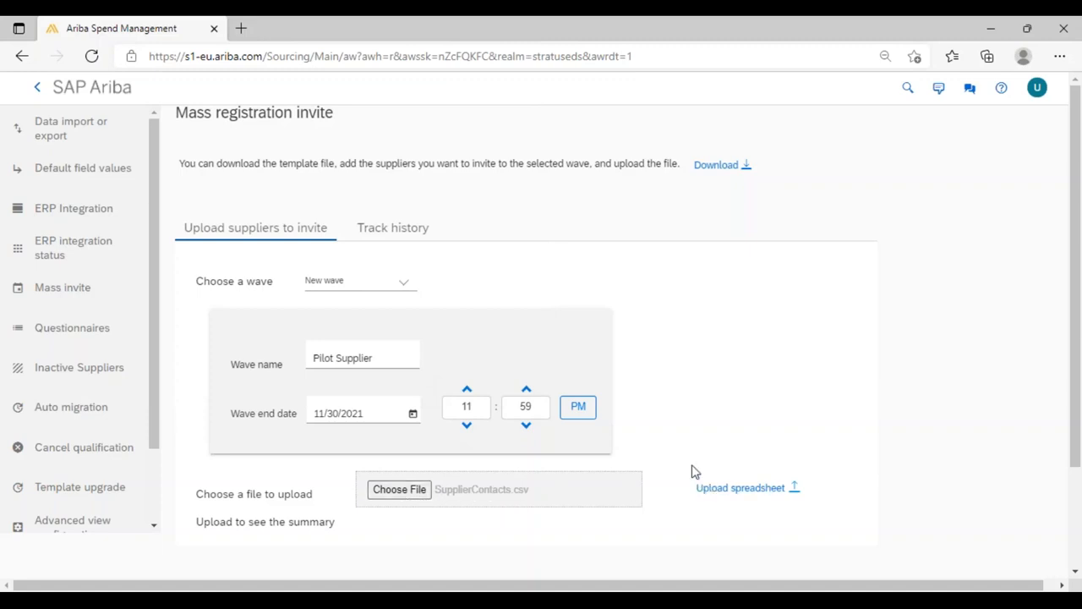
pyautogui.scroll(-3, 692, 471)
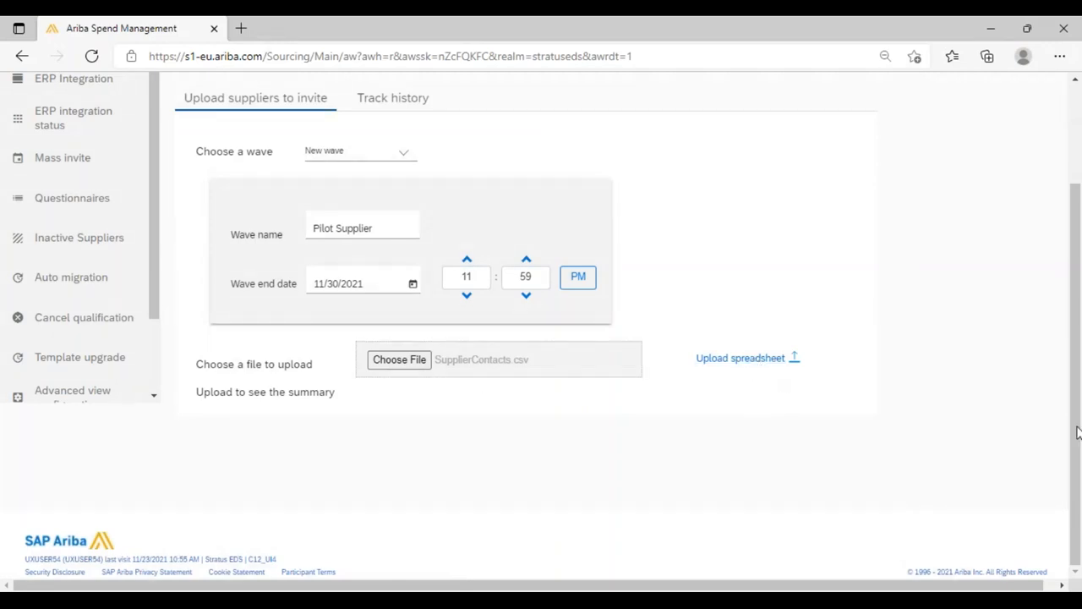
pyautogui.click(746, 360)
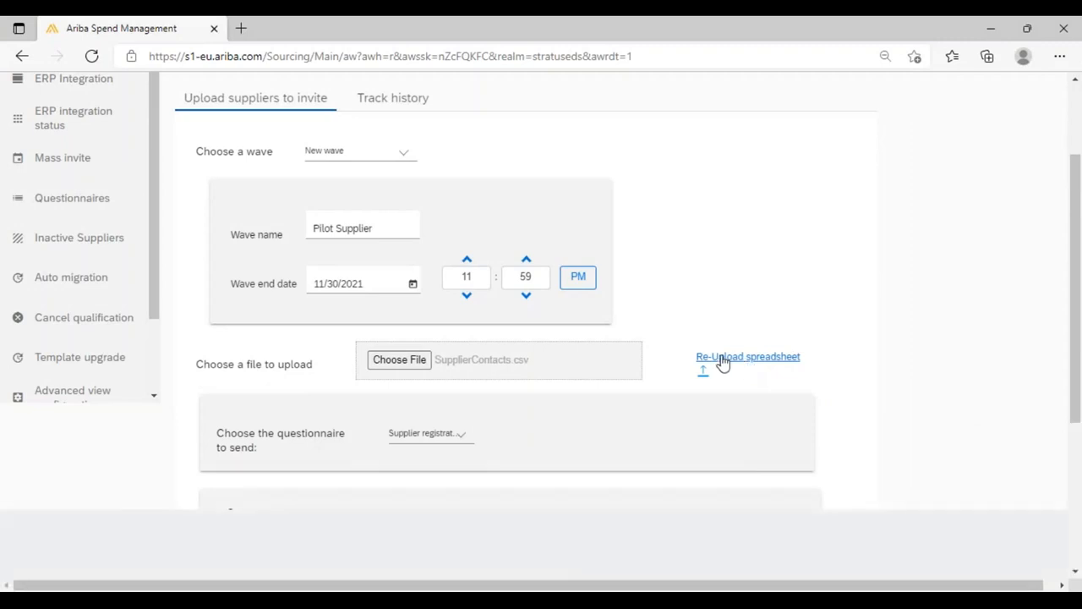
# - Choose the Supplier registration questionnaire as the questionnaire to send with the invite
pyautogui.scroll(-3, 709, 352)
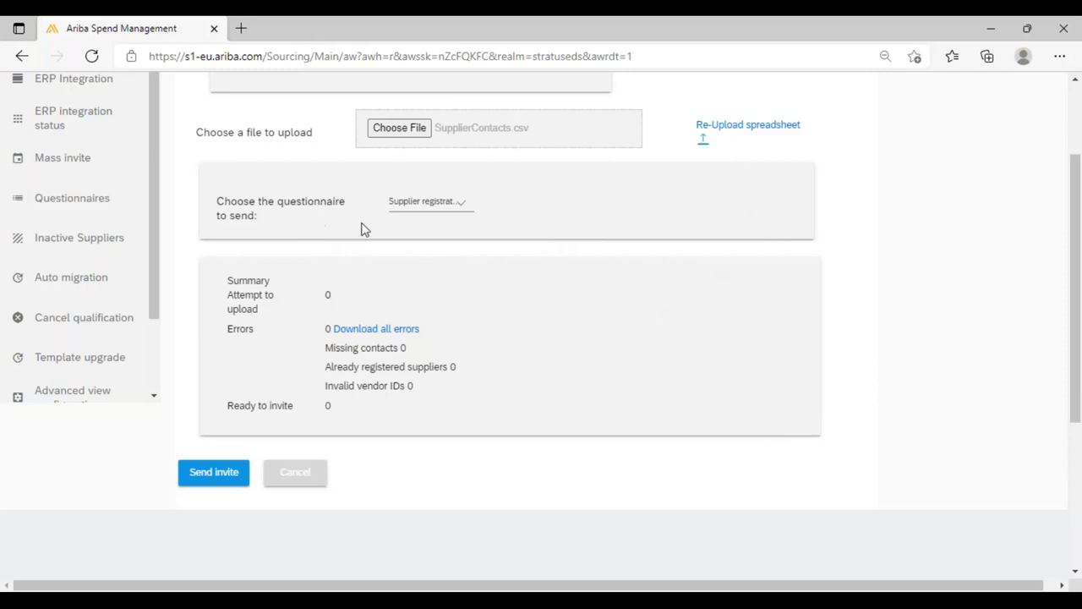
pyautogui.click(464, 208)
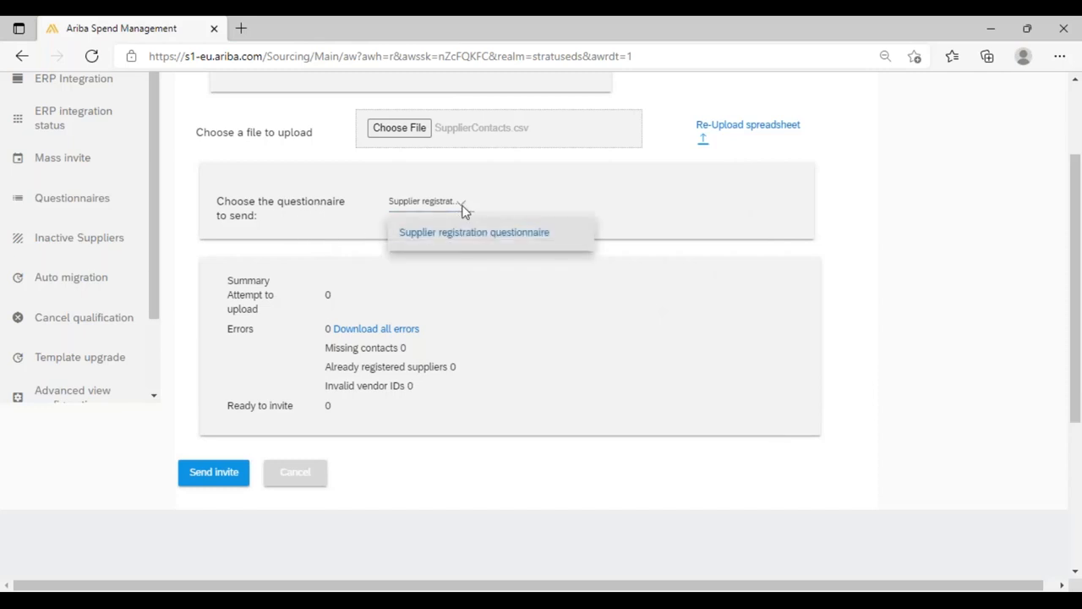
pyautogui.click(466, 237)
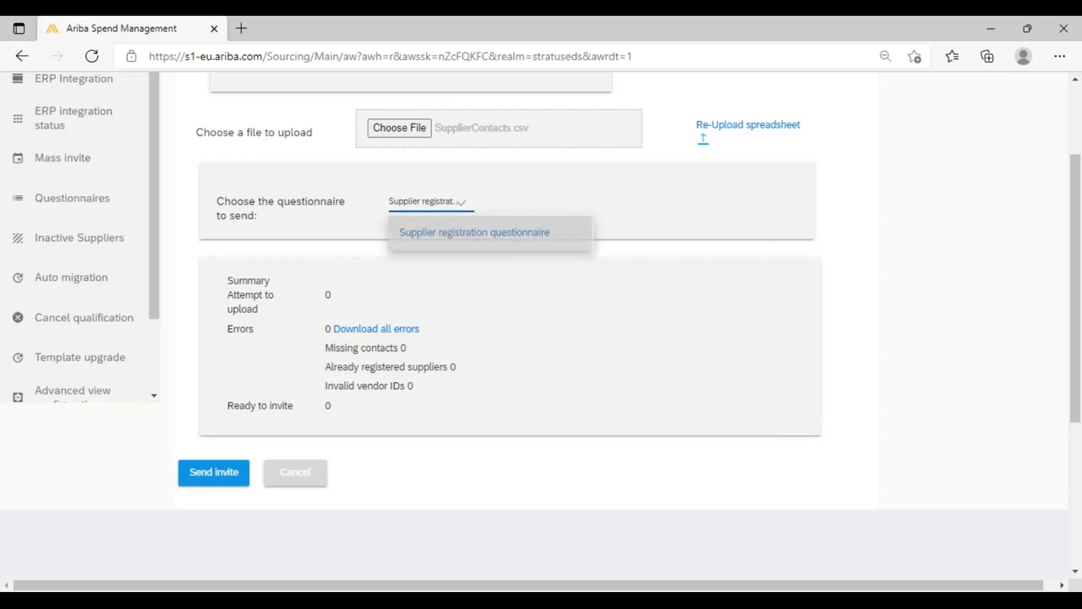
pyautogui.click(461, 208)
pyautogui.click(463, 238)
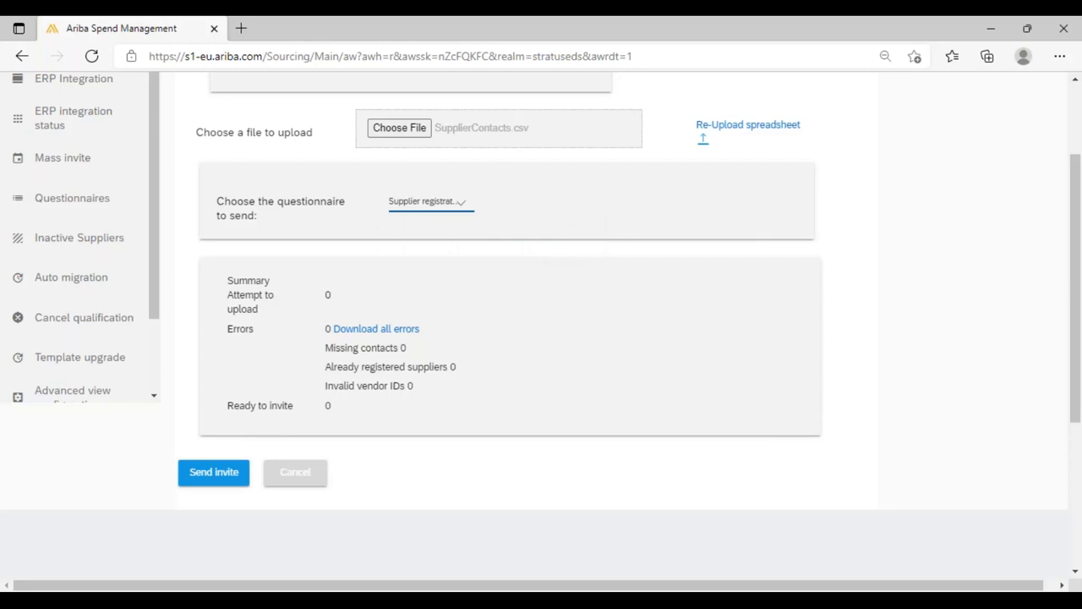
pyautogui.click(459, 206)
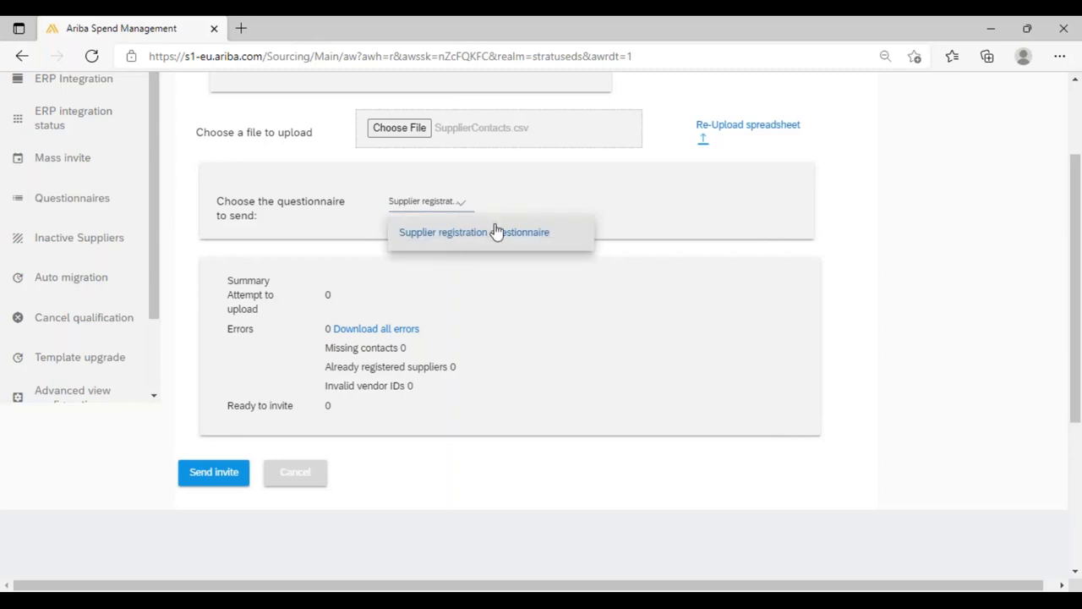
pyautogui.click(674, 191)
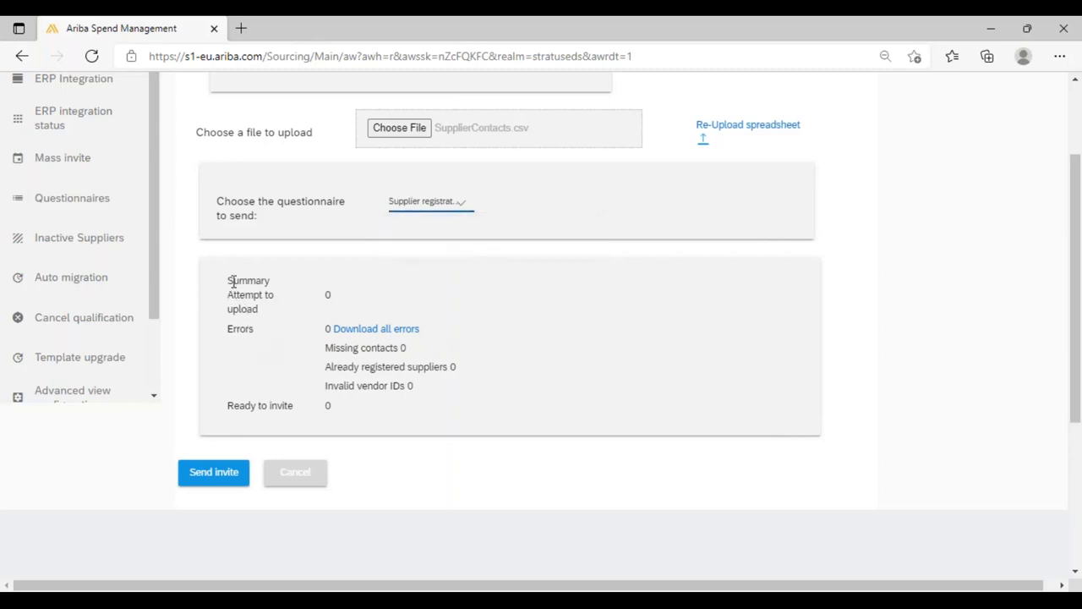
# - Review the upload summary's error breakdown for missing contacts, already registered suppliers and invalid vendor IDs
pyautogui.moveTo(233, 282); pyautogui.dragTo(401, 404)
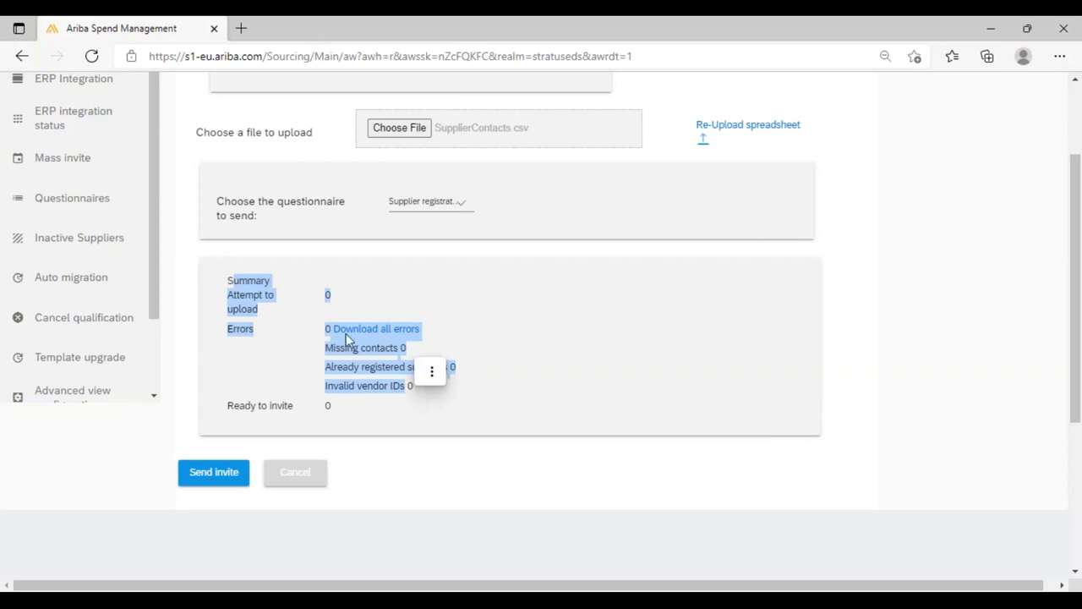
pyautogui.click(264, 372)
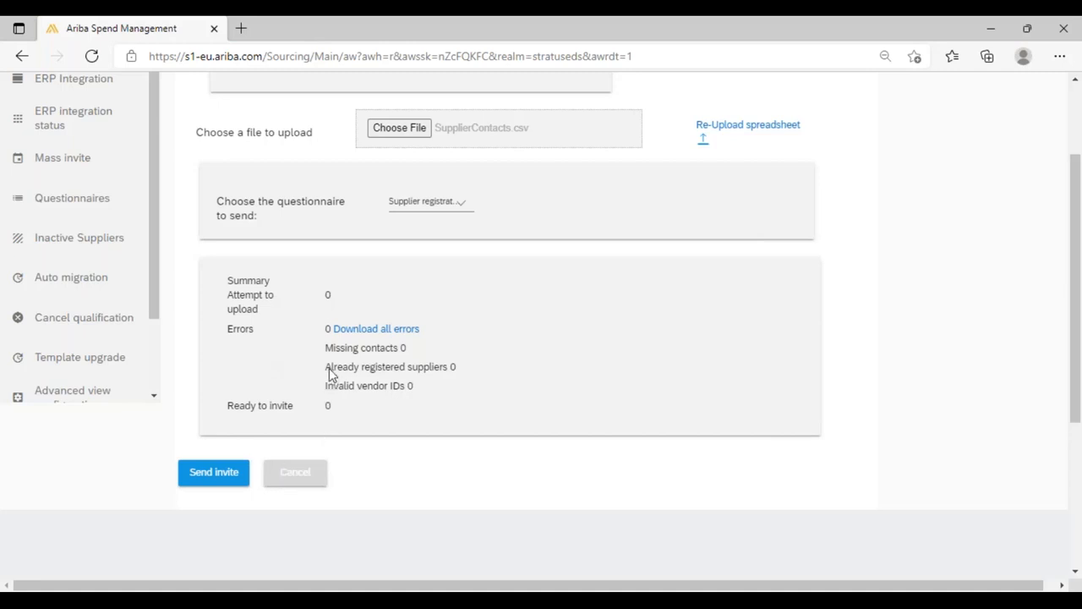
pyautogui.moveTo(330, 374); pyautogui.dragTo(456, 371)
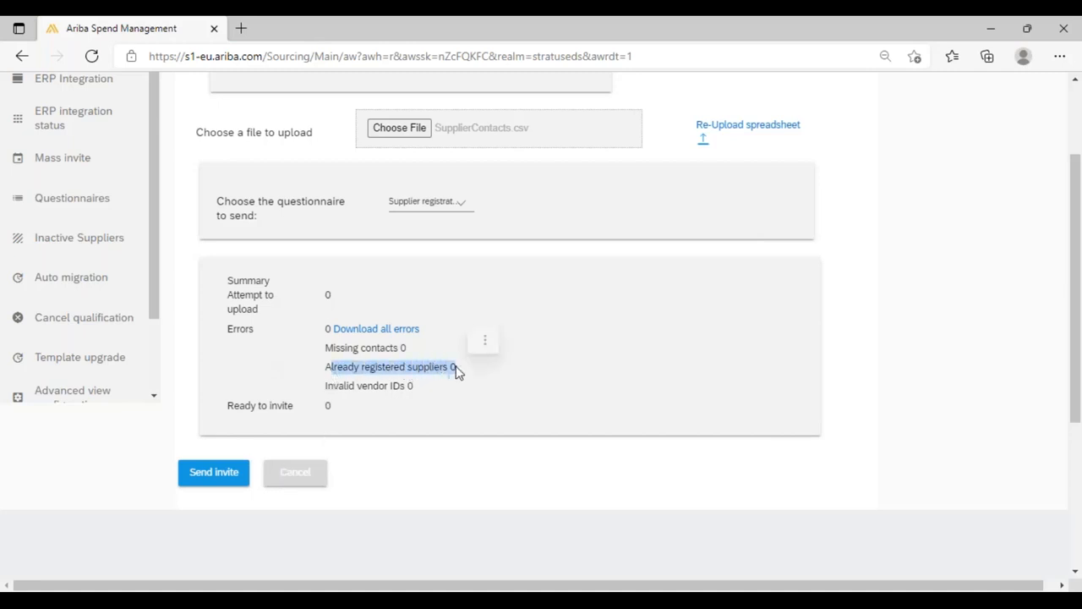
pyautogui.click(455, 372)
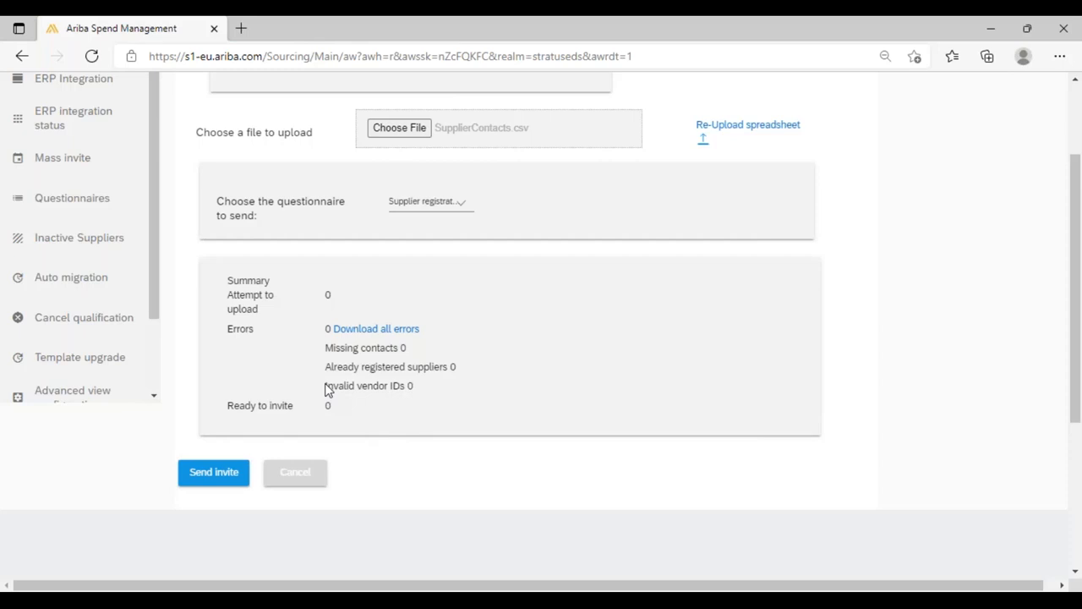
pyautogui.moveTo(328, 390); pyautogui.dragTo(420, 394)
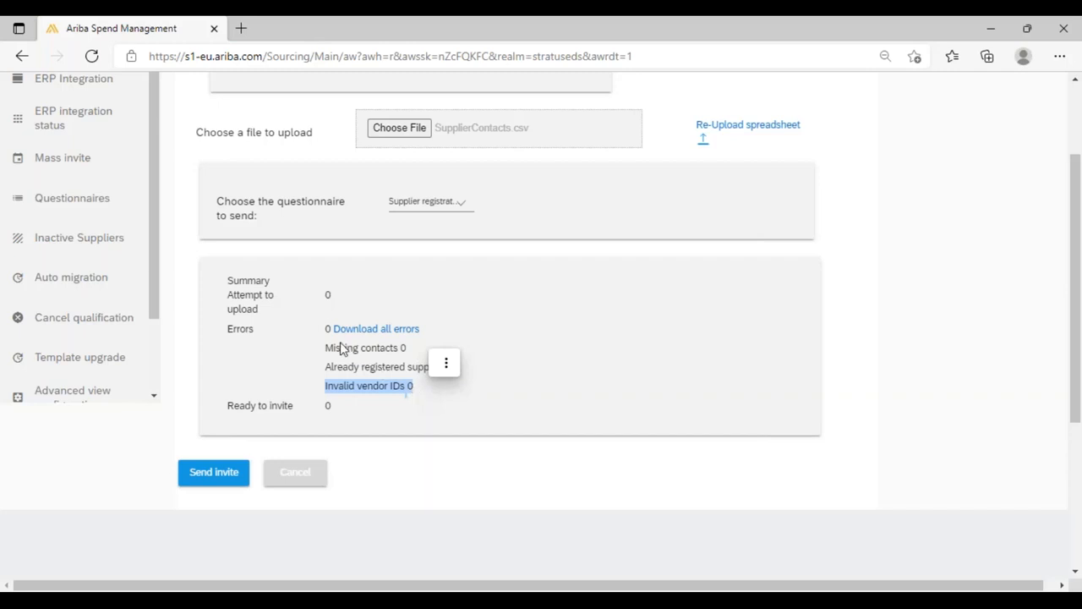
pyautogui.moveTo(321, 328); pyautogui.dragTo(440, 400)
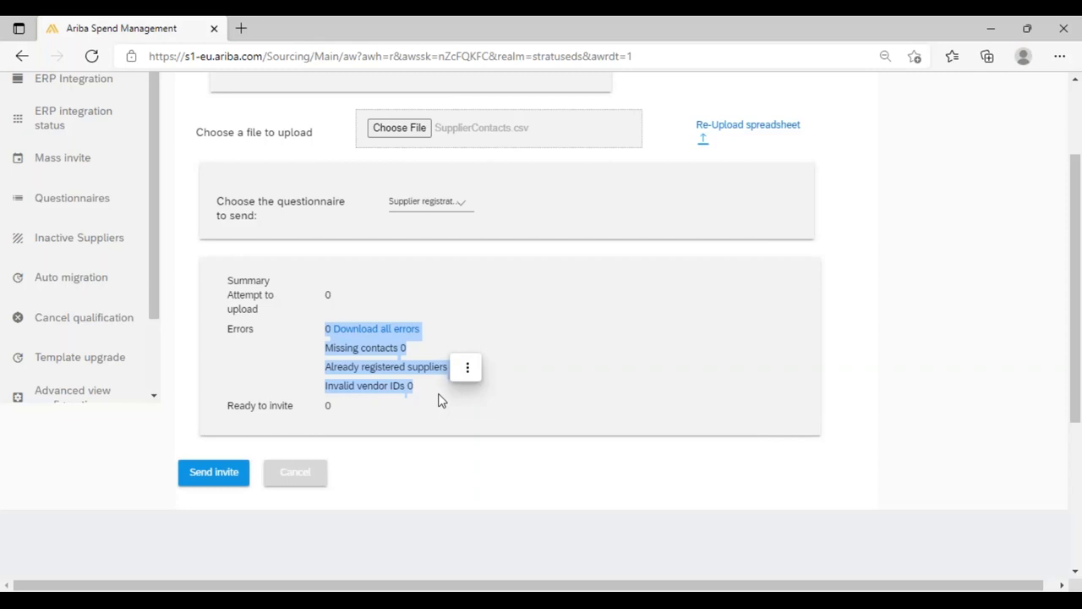
pyautogui.click(364, 355)
pyautogui.moveTo(404, 351); pyautogui.dragTo(461, 374)
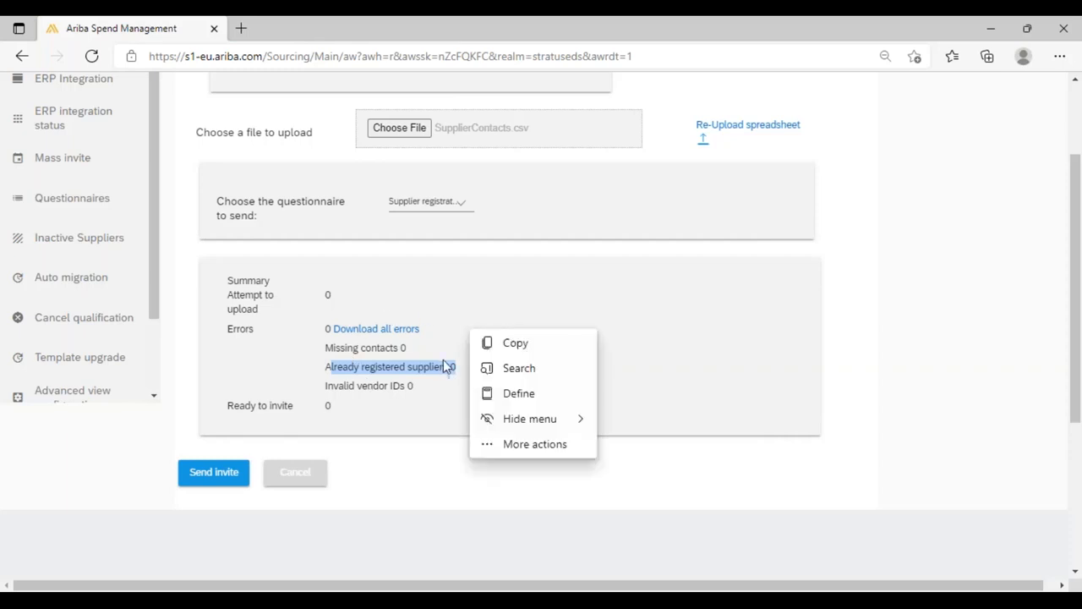
# - Check the Ready to invite count in the mass invite upload summary
pyautogui.click(319, 412)
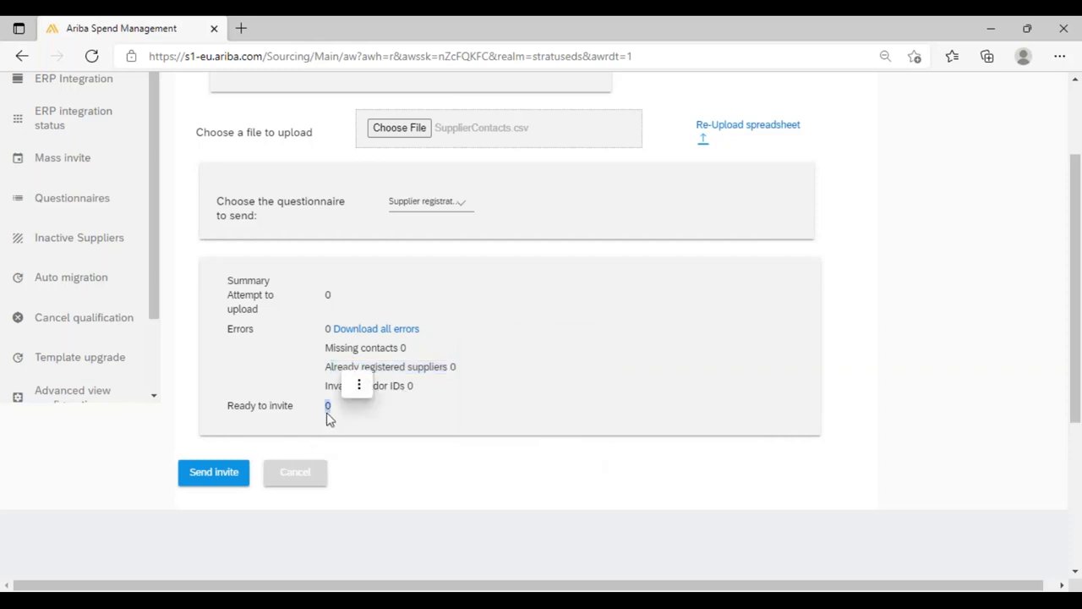
pyautogui.click(359, 384)
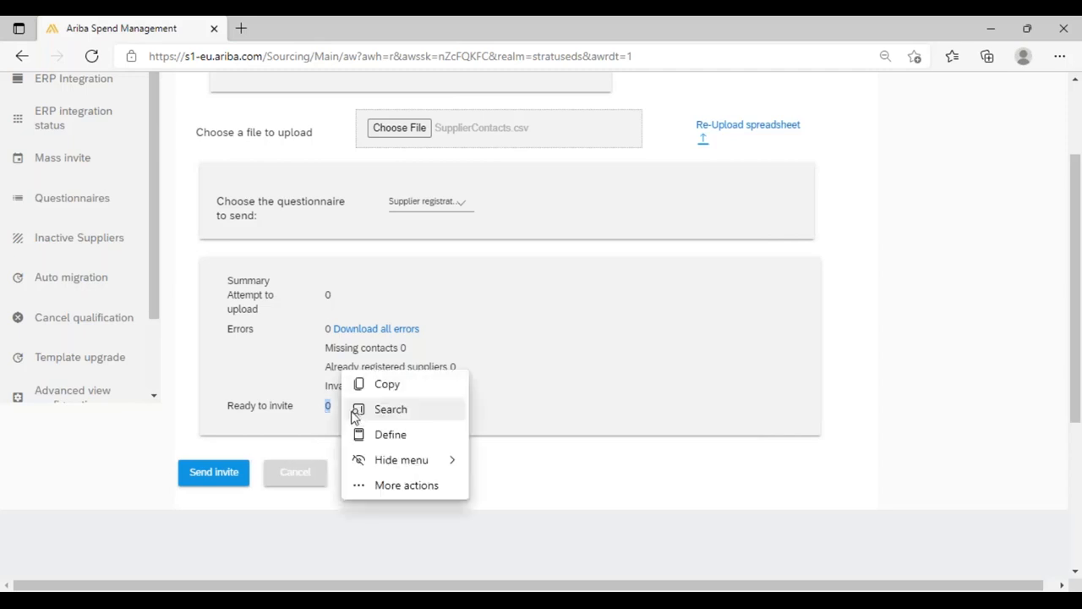
pyautogui.click(306, 380)
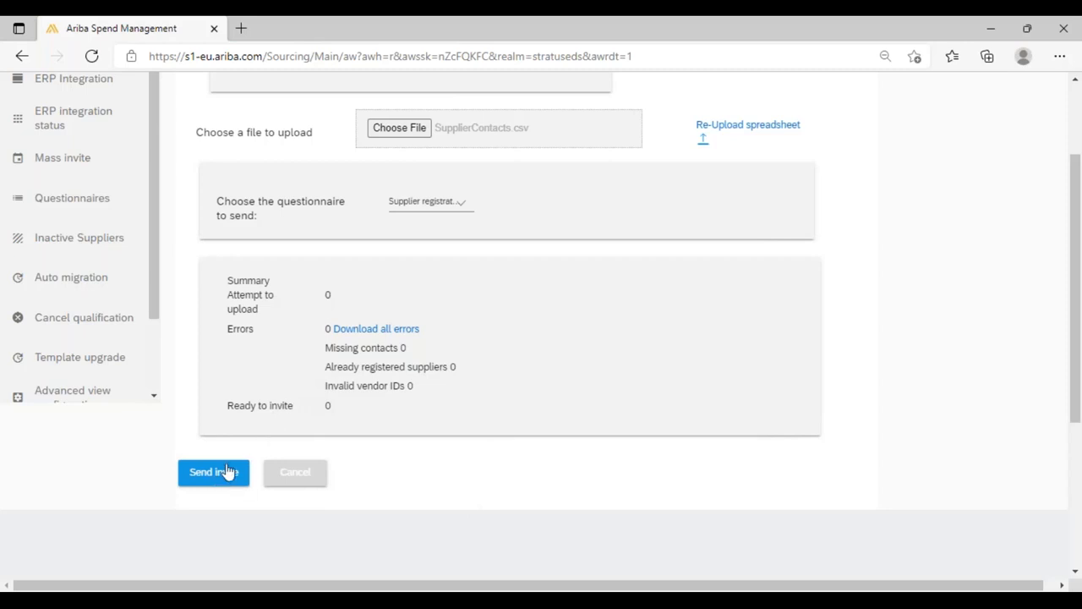
pyautogui.moveTo(228, 406); pyautogui.dragTo(341, 411)
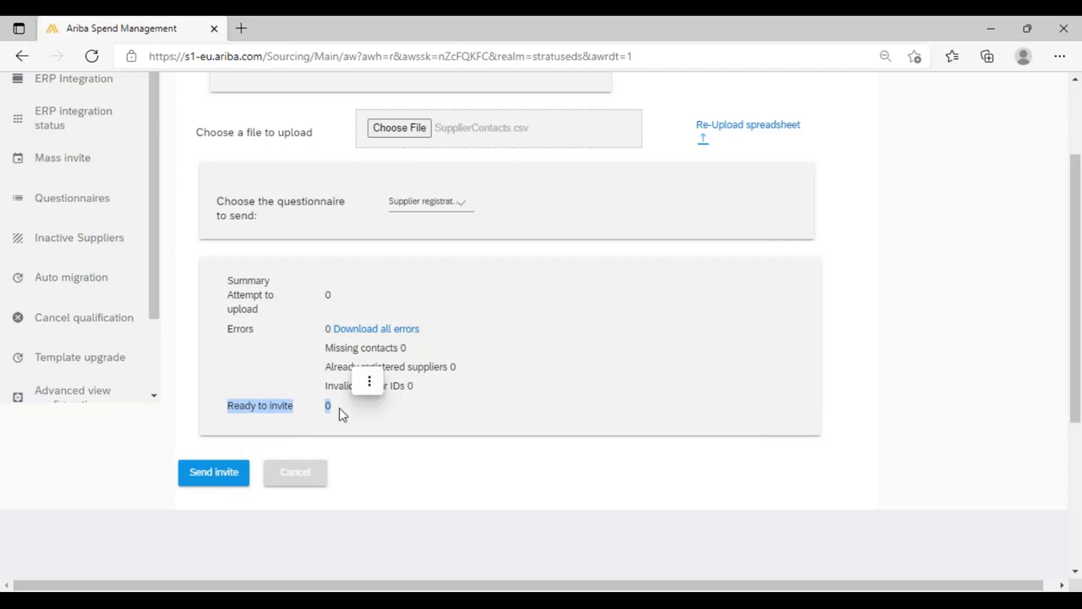